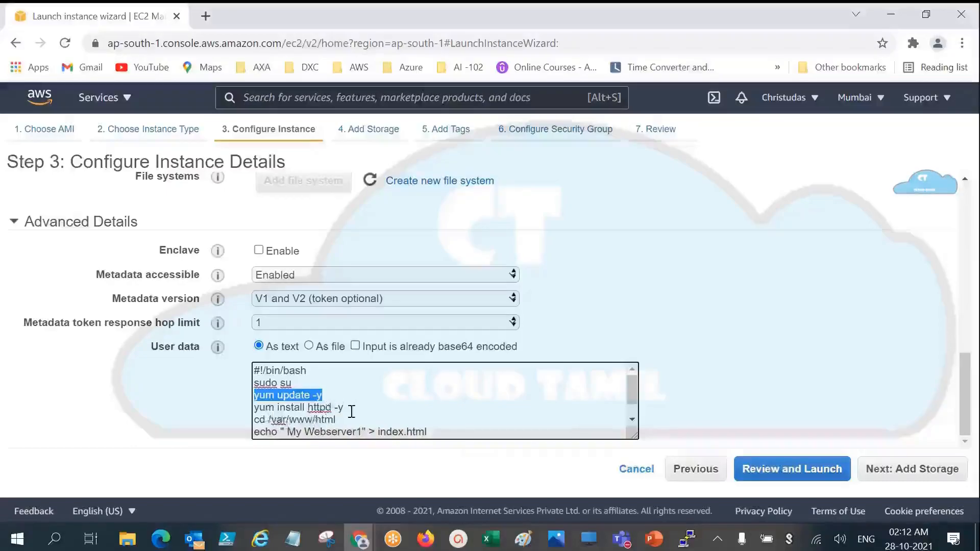
Step: Change the echo text in the user data script to "My Web server 2 connected", keeping index.html as its output file
left_click_drag(348, 409, 312, 403)
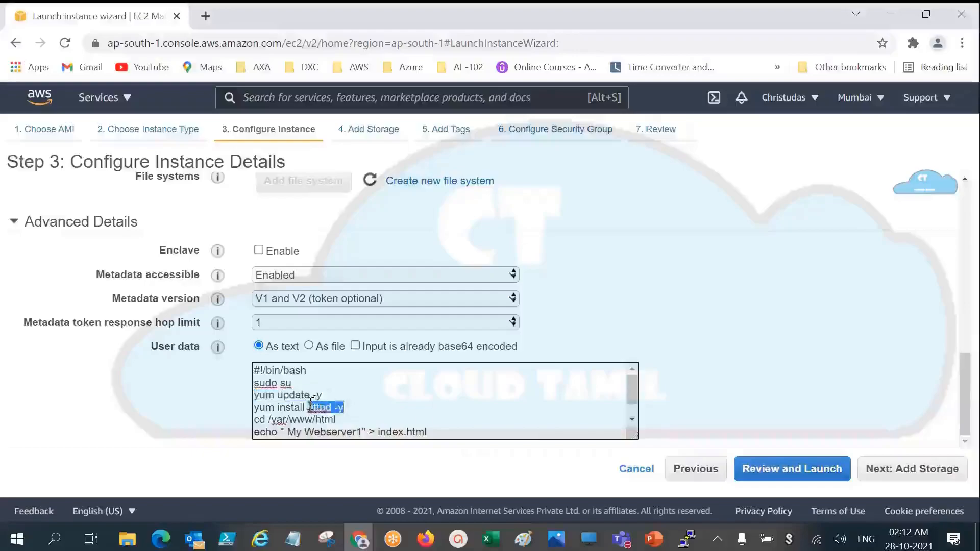
left_click(367, 406)
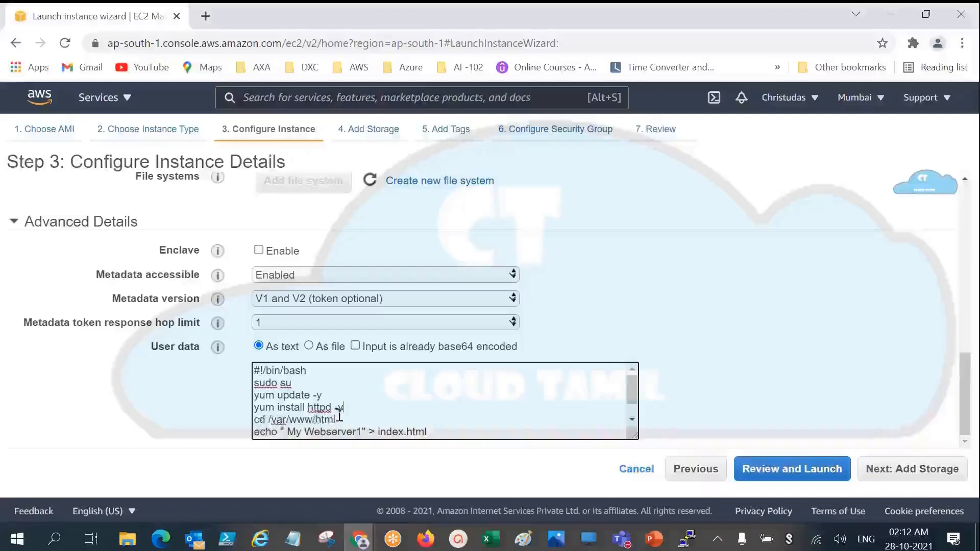
left_click_drag(340, 419, 295, 431)
left_click_drag(362, 431, 290, 432)
left_click(305, 433)
left_click(304, 408)
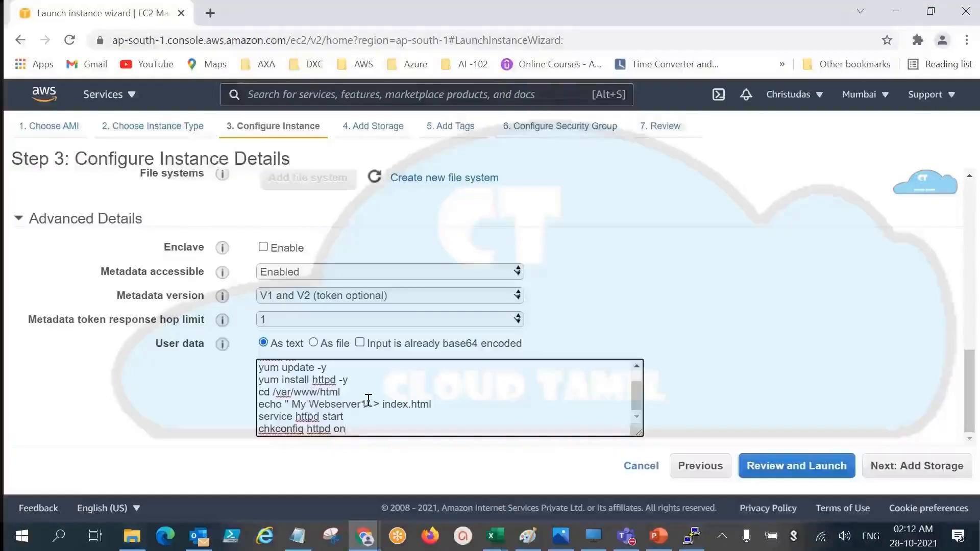
key("BackSpace")
type("e")
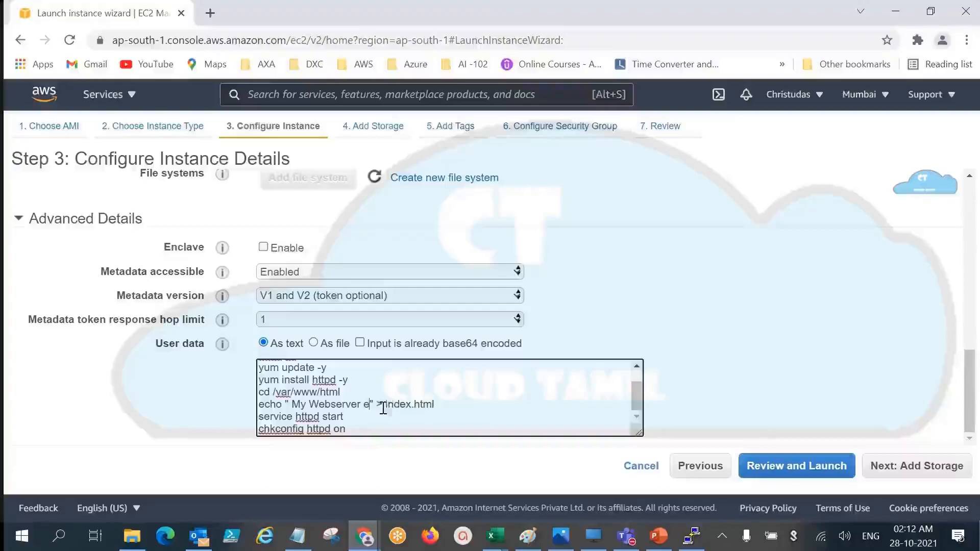
key("BackSpace")
type("2")
key("Right")
key("Right")
key("Right")
key("Right")
key("Right")
key("Right")
key("Right")
key("Right")
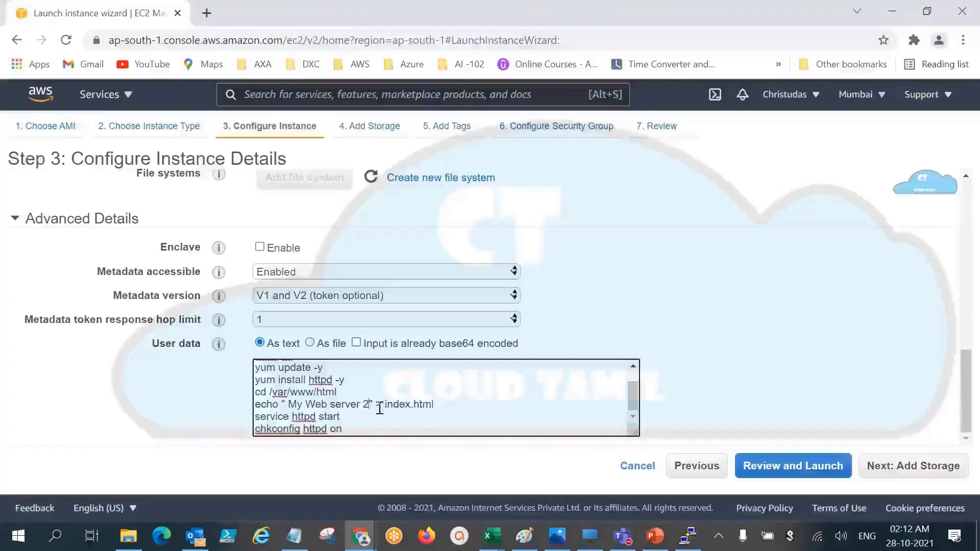
type("connected")
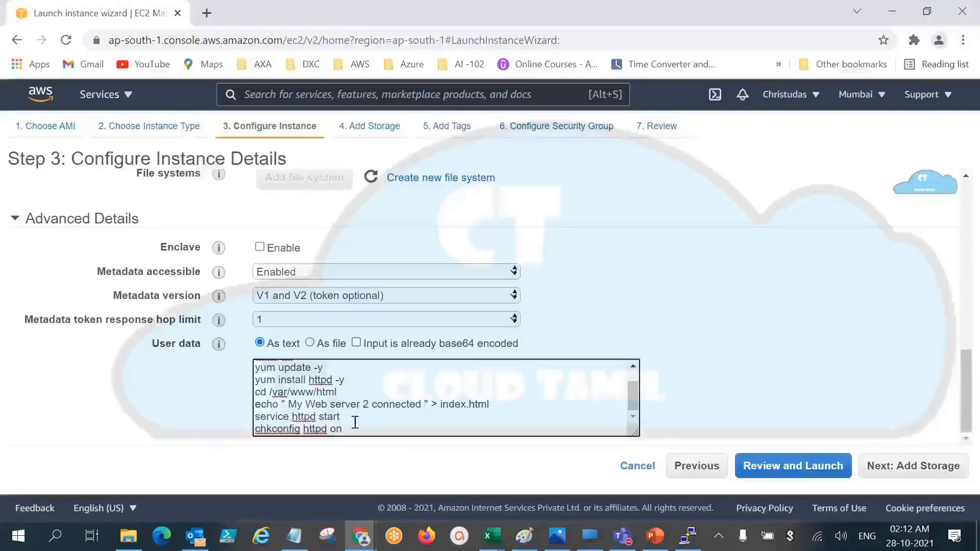
Step: Finish checking the script's httpd service commands, accept the default storage settings and proceed to the tags
left_click_drag(341, 418, 225, 409)
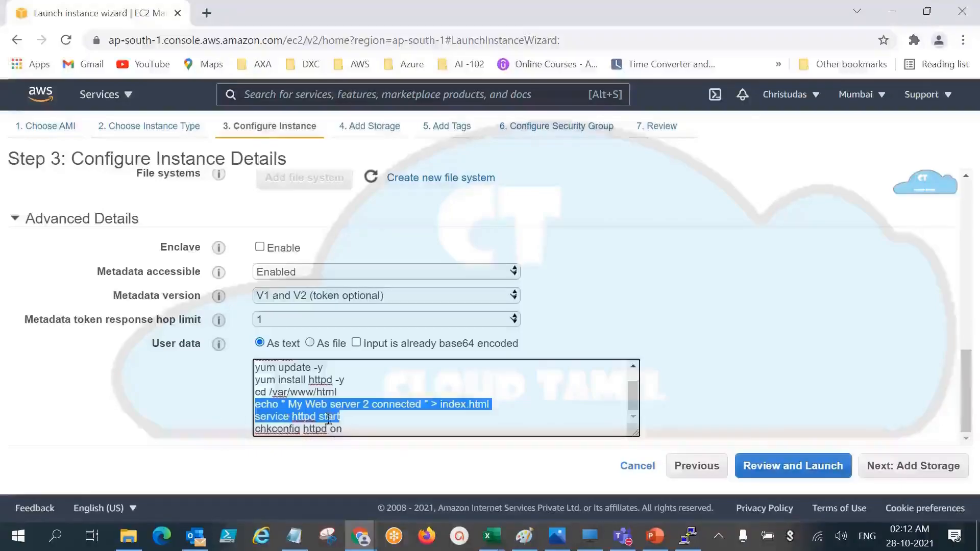
left_click_drag(347, 429, 251, 433)
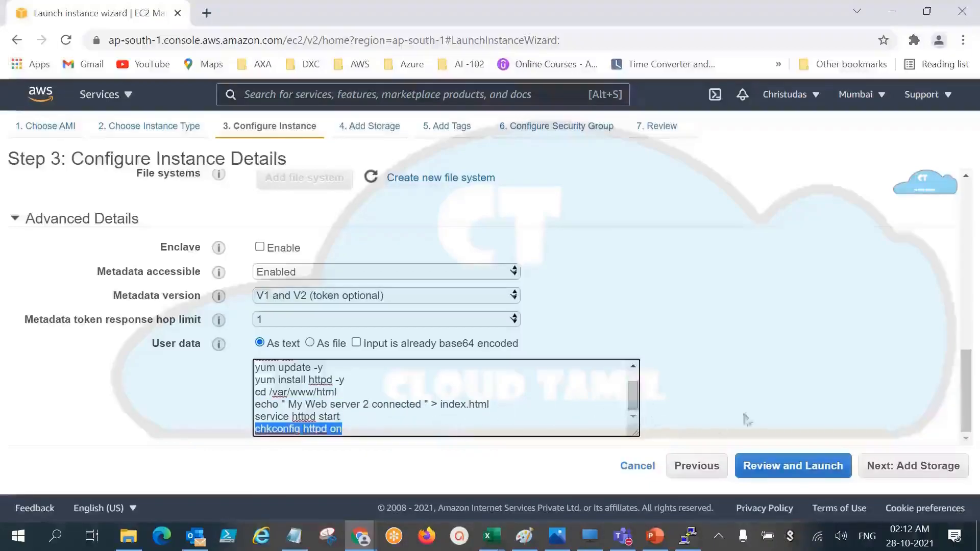
left_click(899, 471)
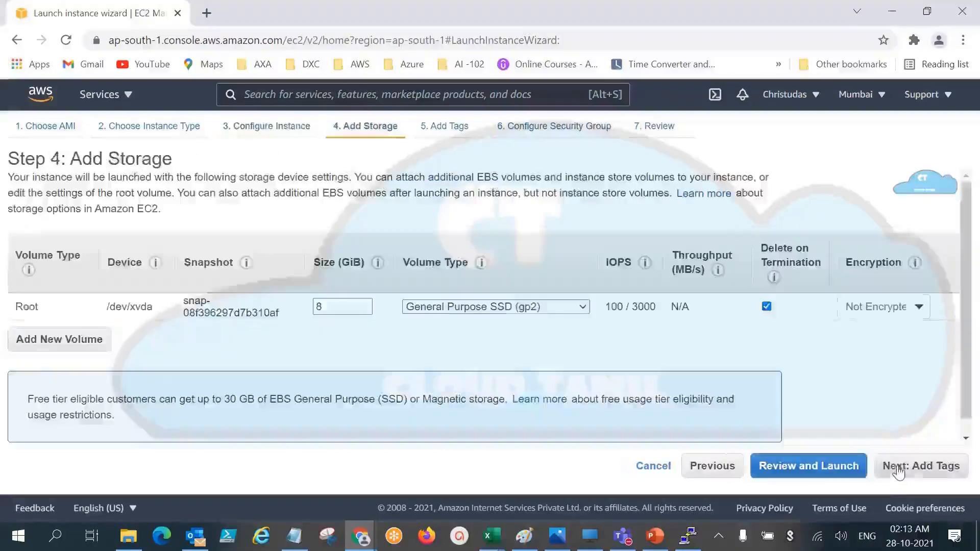
left_click(898, 471)
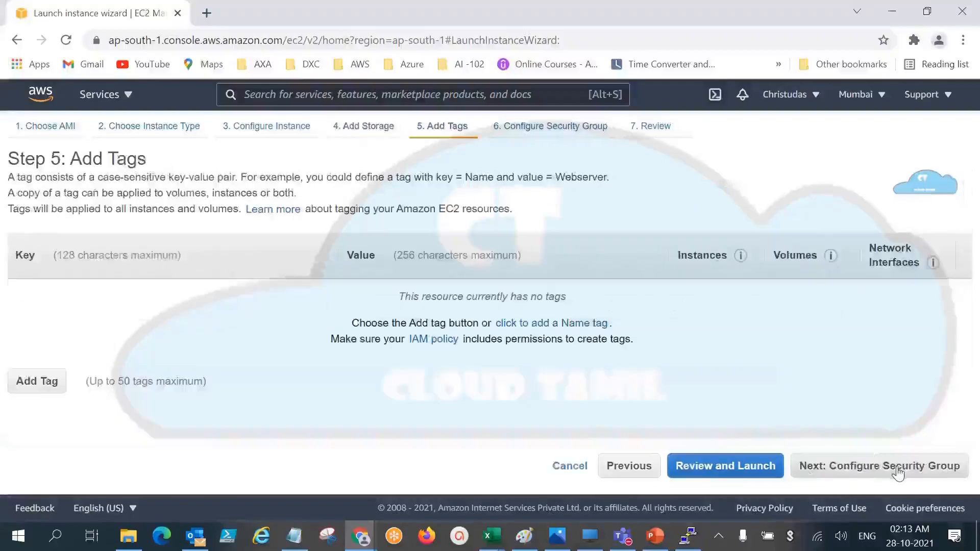
Step: Add a tag with key Name and value web2, and continue to the security group configuration
left_click(44, 390)
left_click(117, 298)
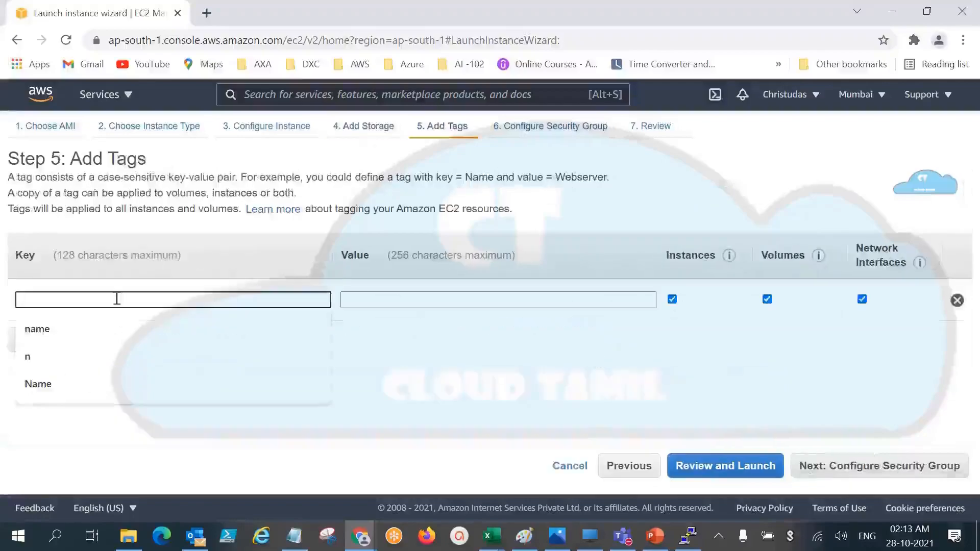
type("Name")
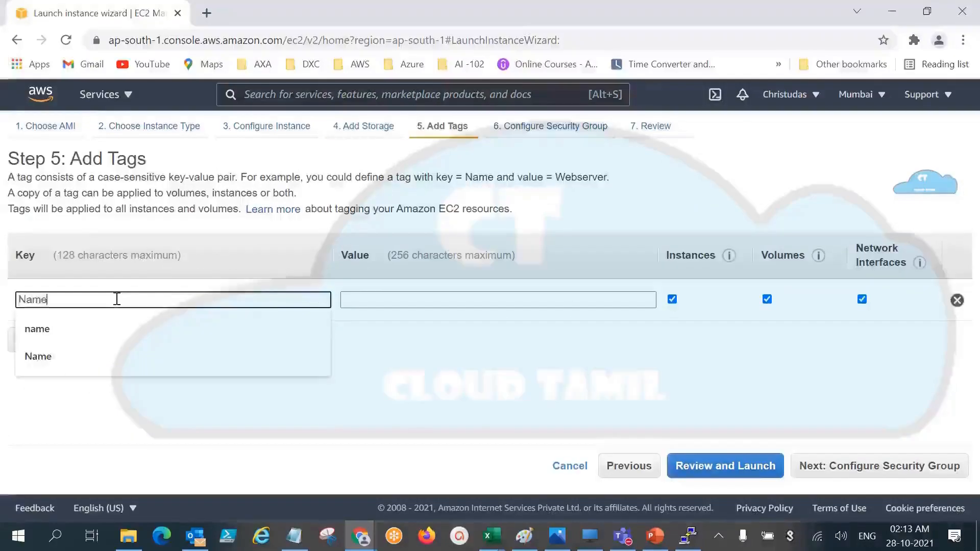
left_click(414, 293)
type("web2")
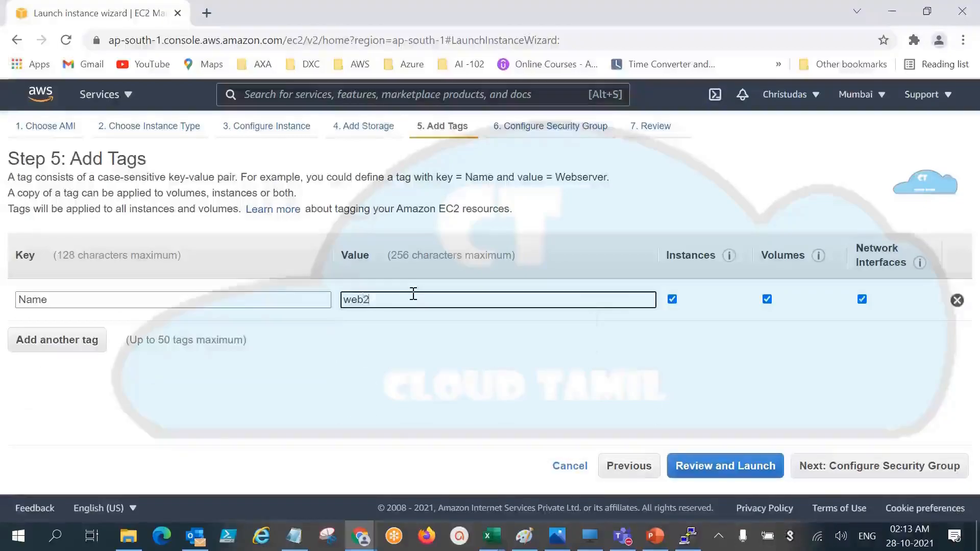
left_click(865, 466)
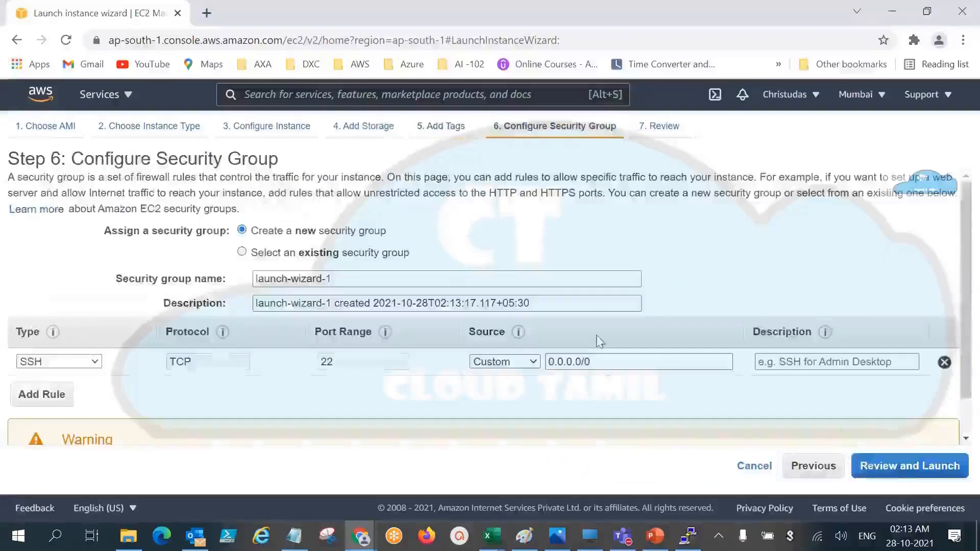
Step: Assign the existing security group SGLinWeb to the instance, checking its name against the Notepad notes
left_click(337, 255)
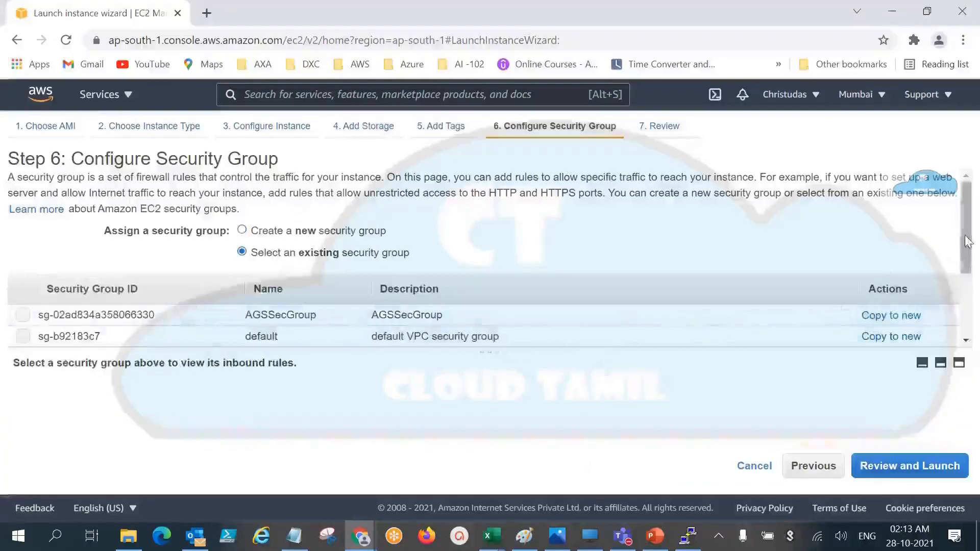
scroll(947, 255, "down", 3)
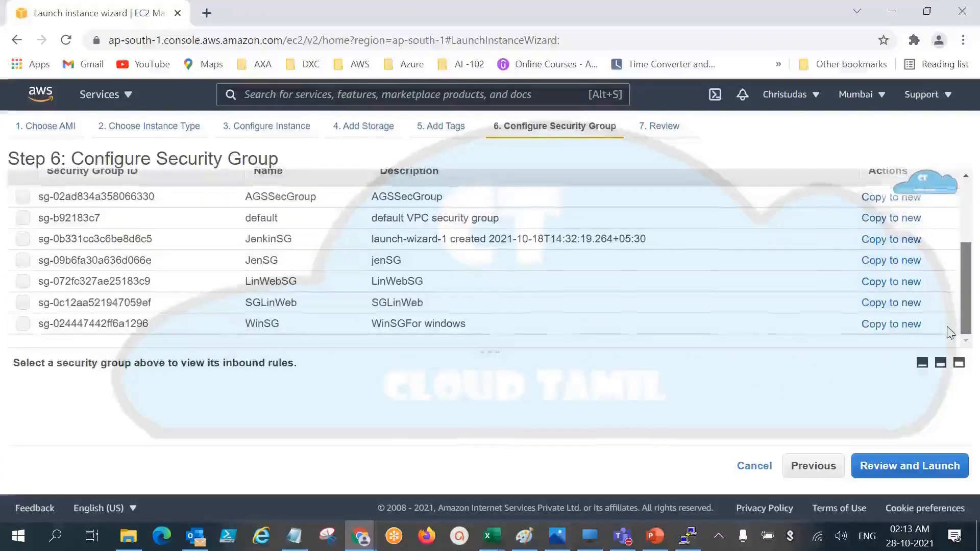
scroll(943, 278, "up", 2)
scroll(943, 278, "down", 1)
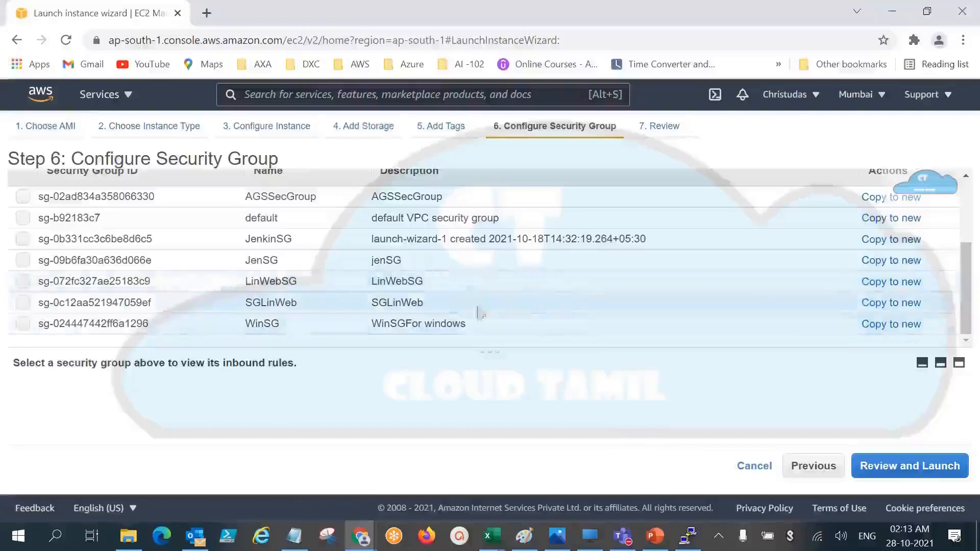
left_click(24, 305)
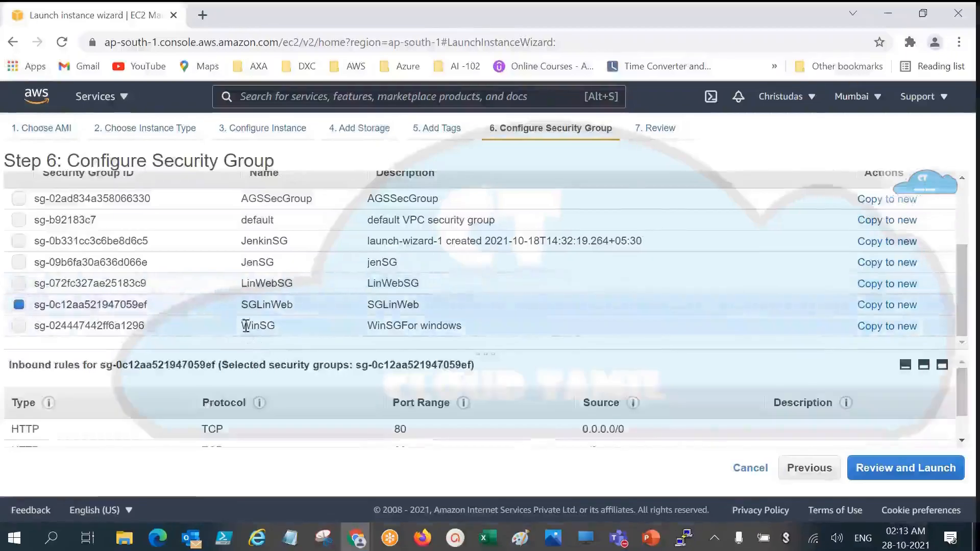
left_click(290, 538)
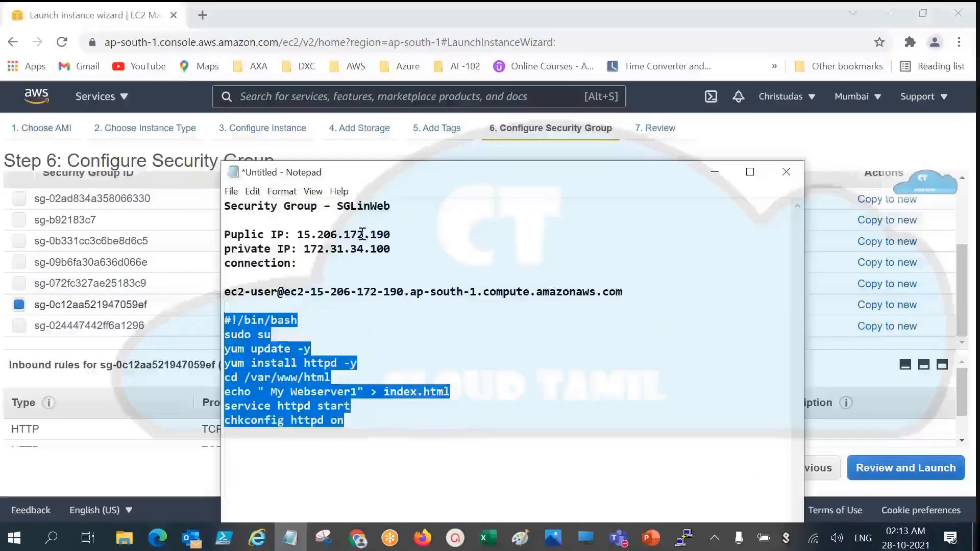
double_click(347, 208)
left_click(122, 444)
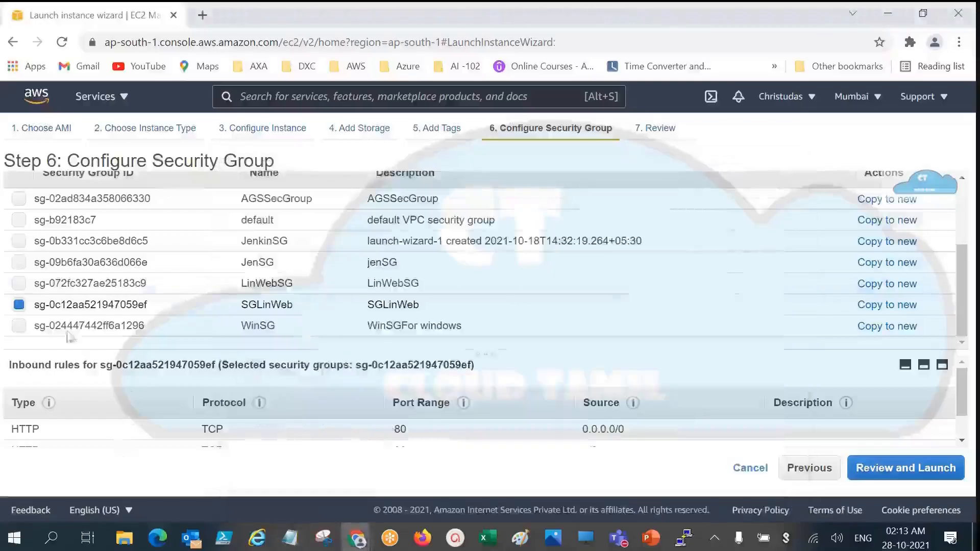
Step: Examine the types, port ranges and sources of the SGLinWeb security group's inbound rules
left_click_drag(967, 393, 968, 409)
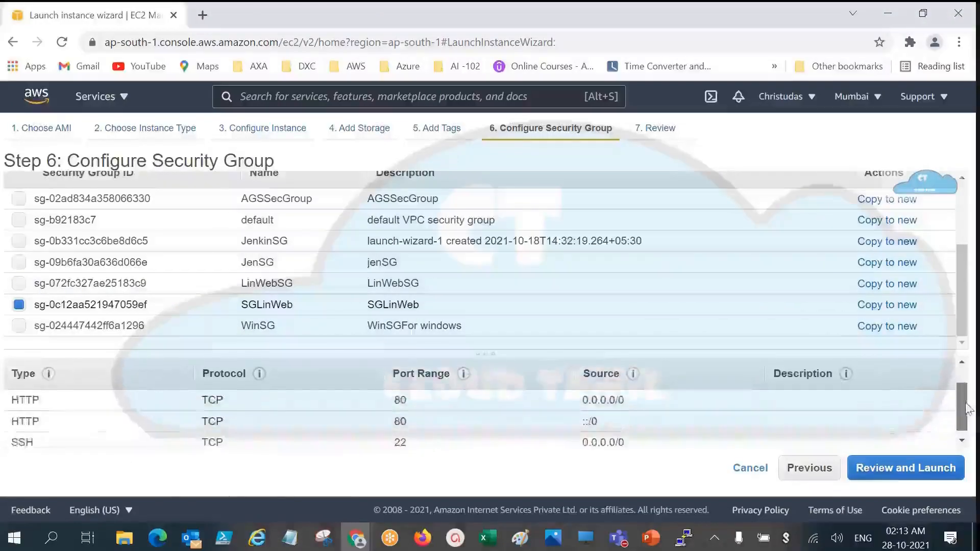
scroll(965, 407, "down", 1)
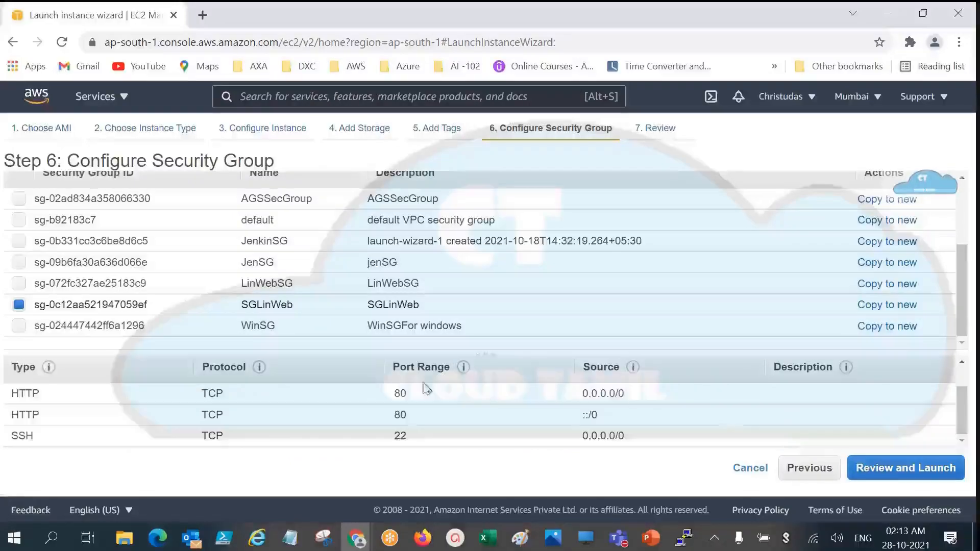
left_click_drag(408, 393, 393, 392)
left_click_drag(407, 436, 386, 433)
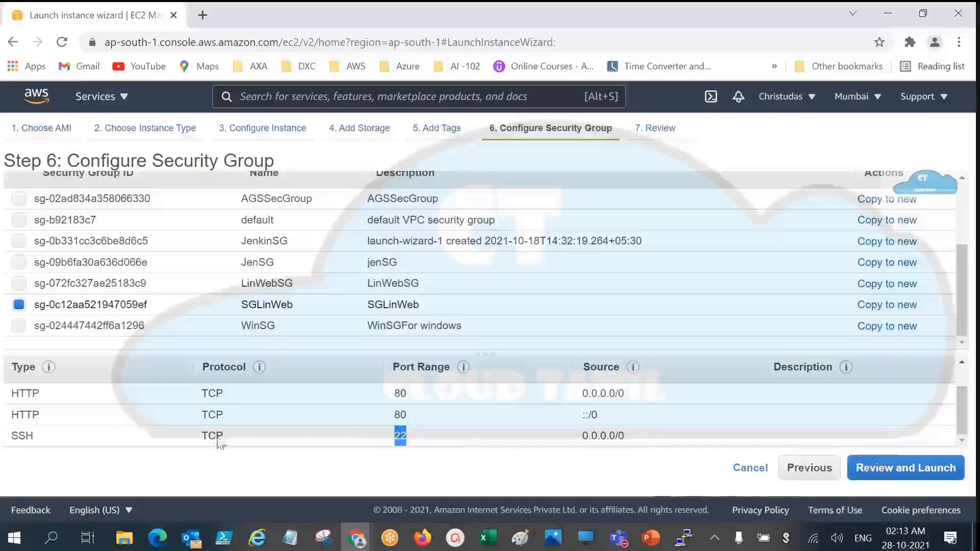
left_click(41, 394)
left_click_drag(41, 394, 534, 502)
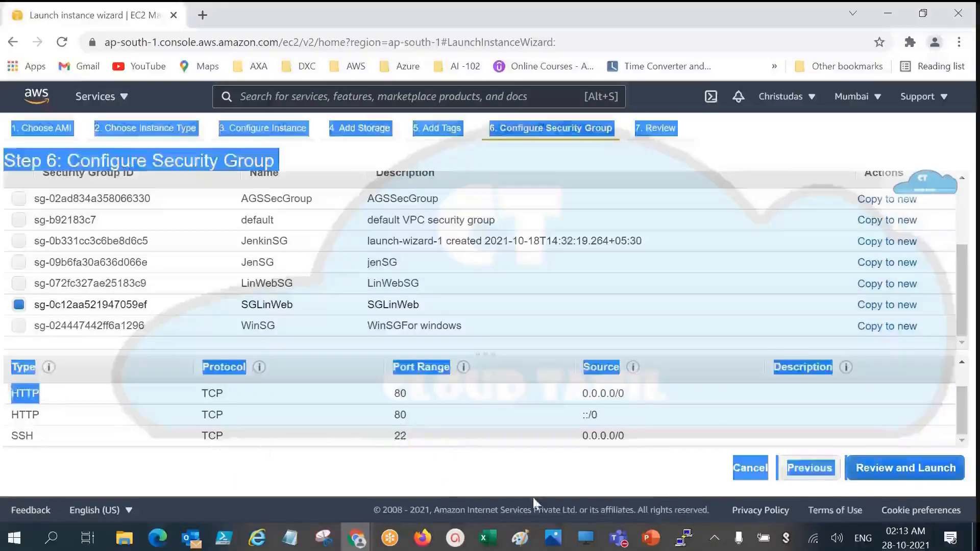
left_click(544, 439)
left_click_drag(605, 421, 586, 415)
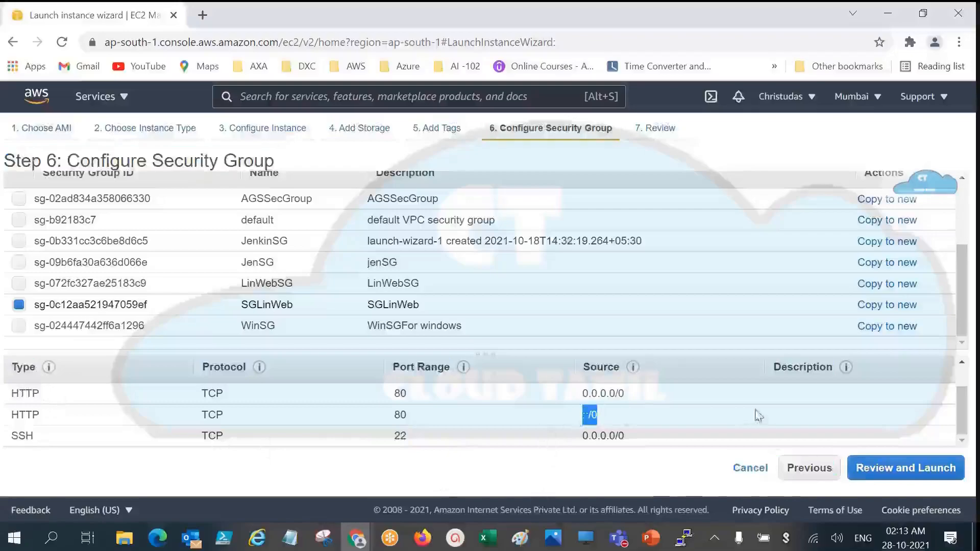
Step: Review the launch summary and launch the instance with the existing key pair Lin1WebKP, acknowledging access to the private key file
left_click(910, 473)
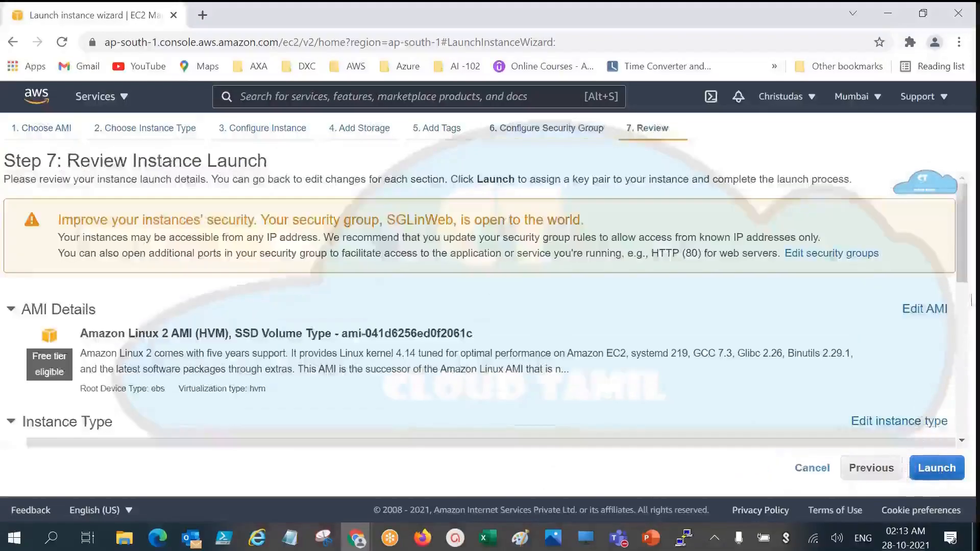
left_click_drag(966, 263, 966, 417)
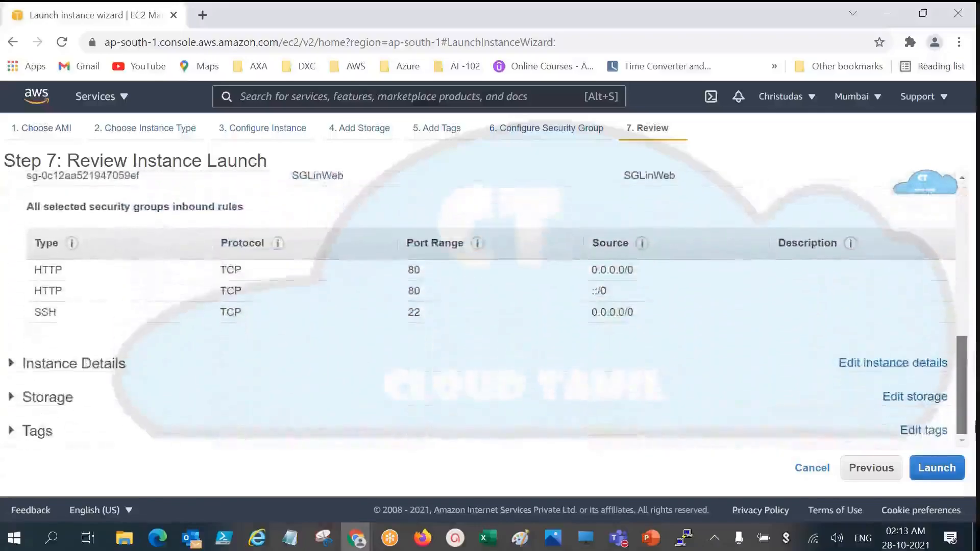
left_click(949, 471)
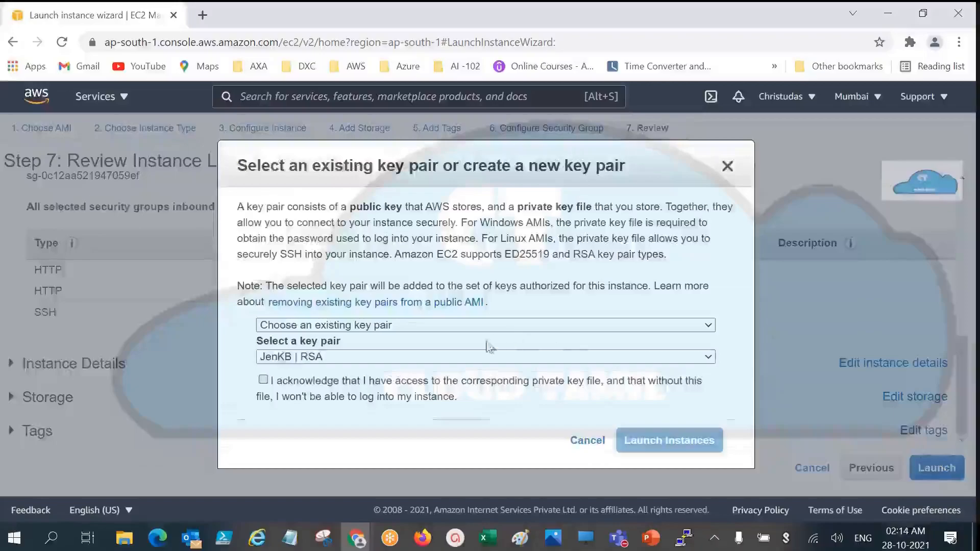
left_click(431, 357)
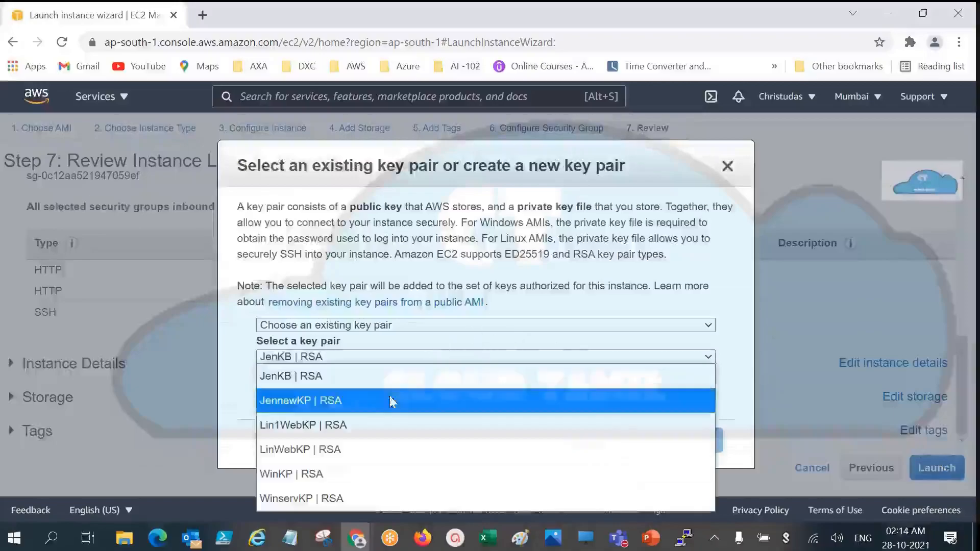
left_click(371, 433)
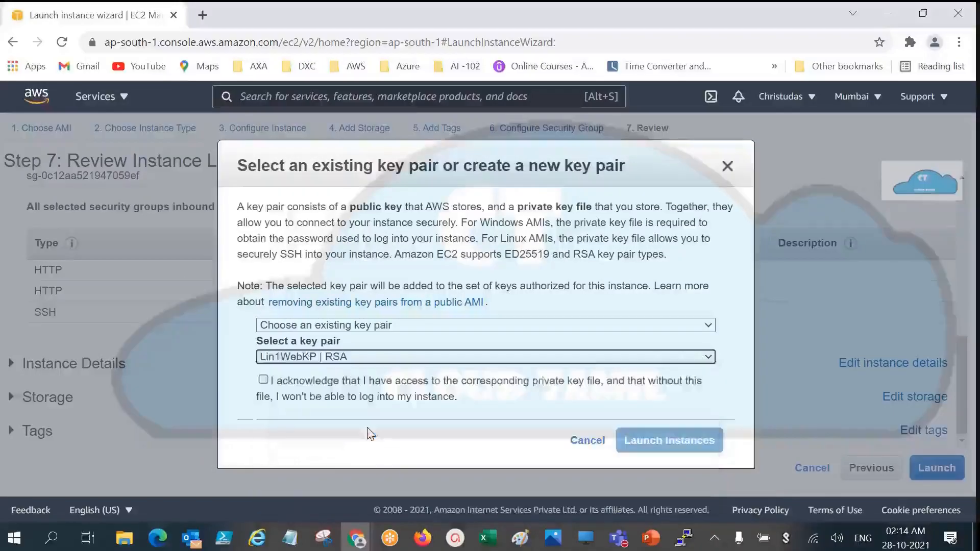
left_click(263, 379)
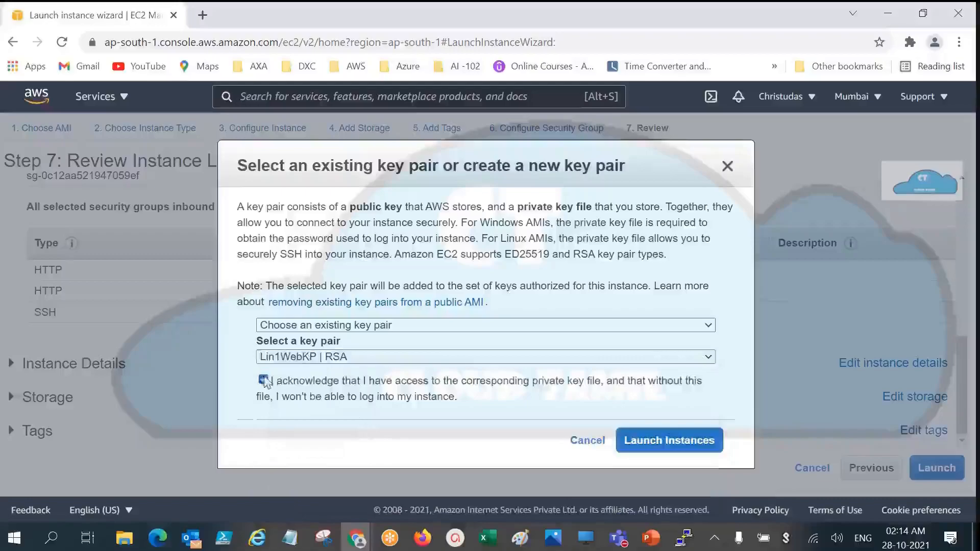
left_click(678, 453)
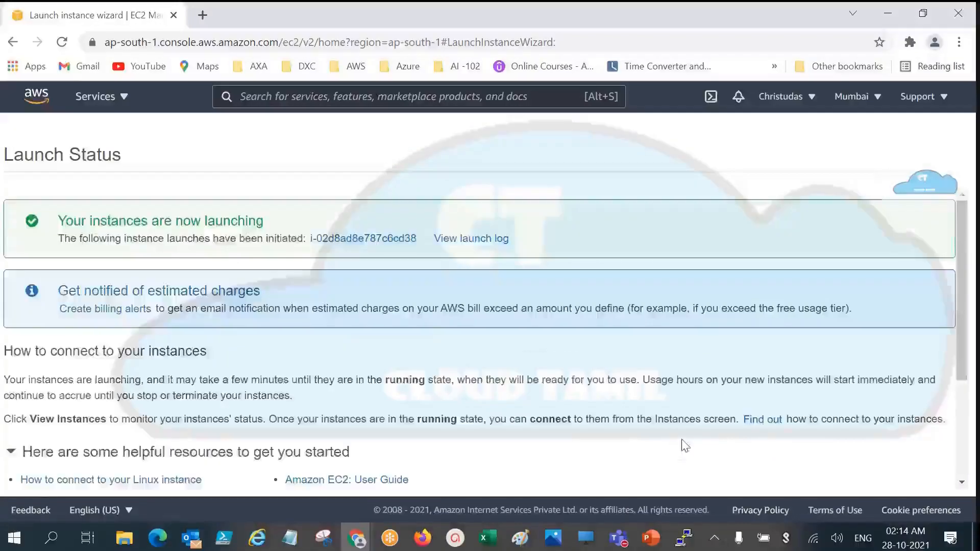
Step: Minimize the browser and the Notepad notes to show the PowerPoint slide on the load balancer's second web server
left_click(889, 15)
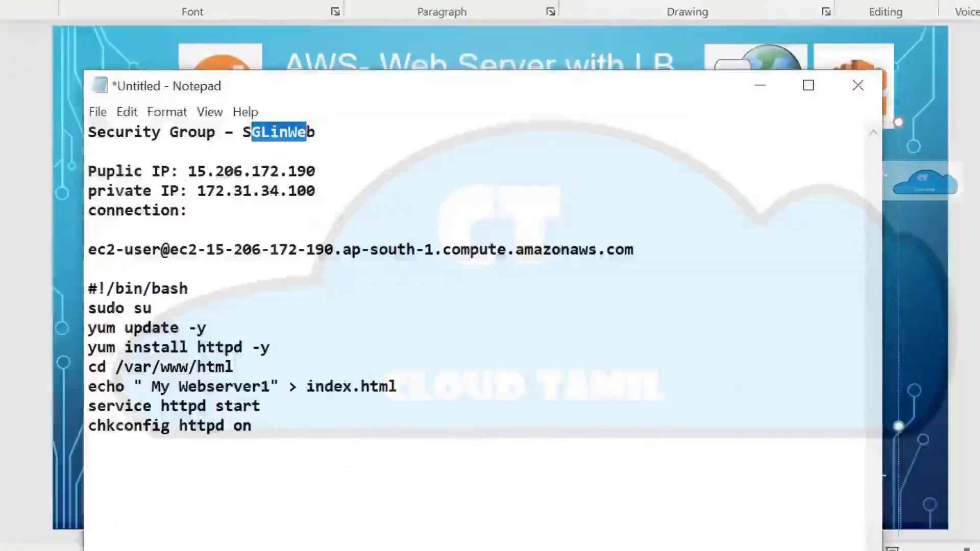
mouse_move(295, 494)
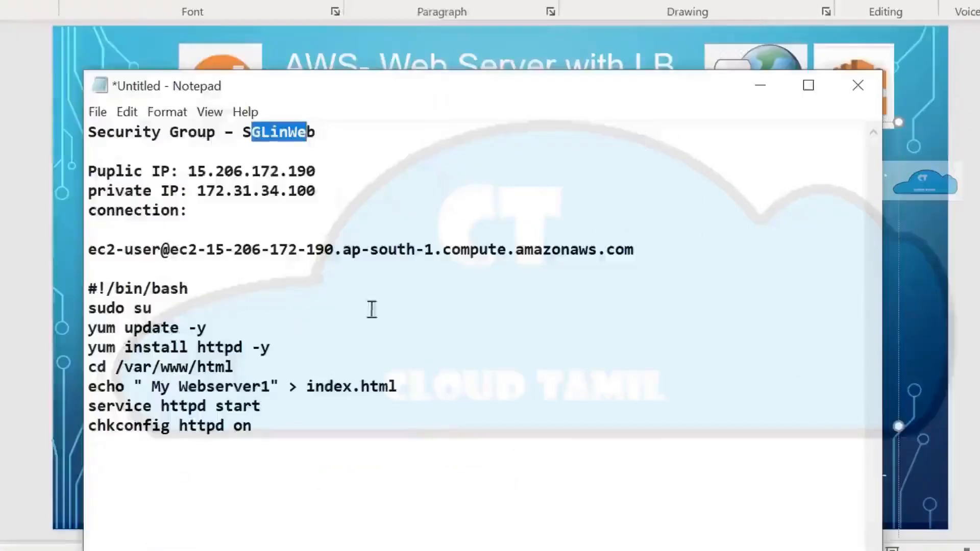
left_click(758, 88)
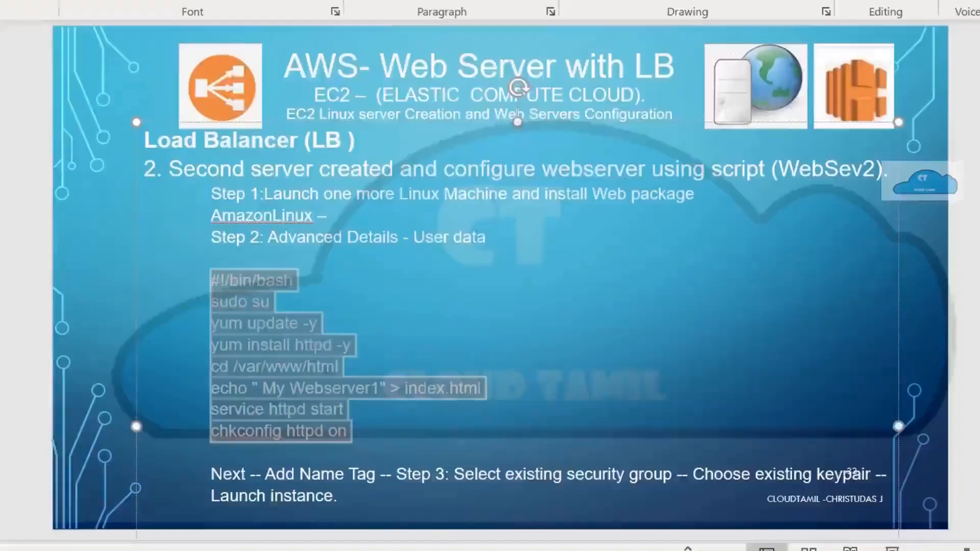
Step: Switch to the EC2 console in Chrome, refresh the instances list and copy the public IPv4 address of the web2 instance
mouse_move(271, 550)
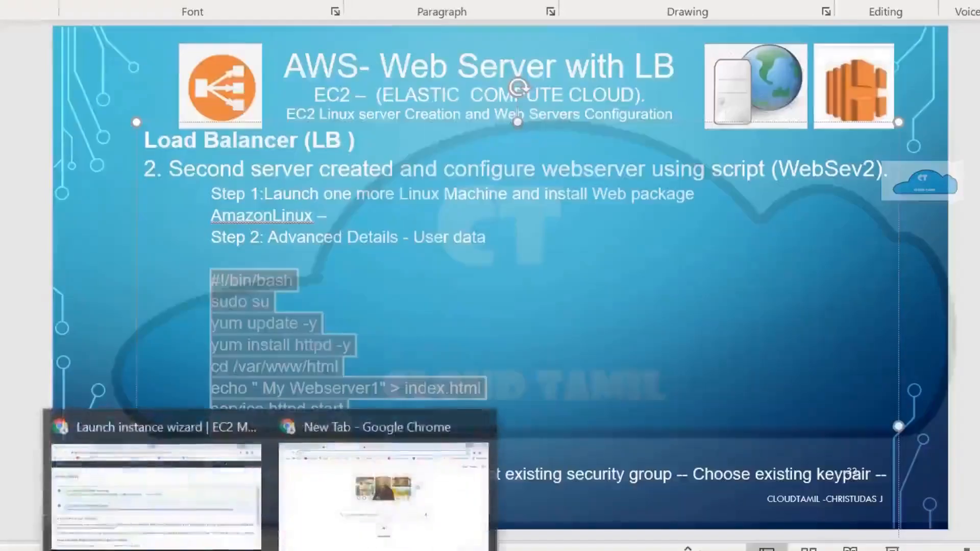
left_click(91, 477)
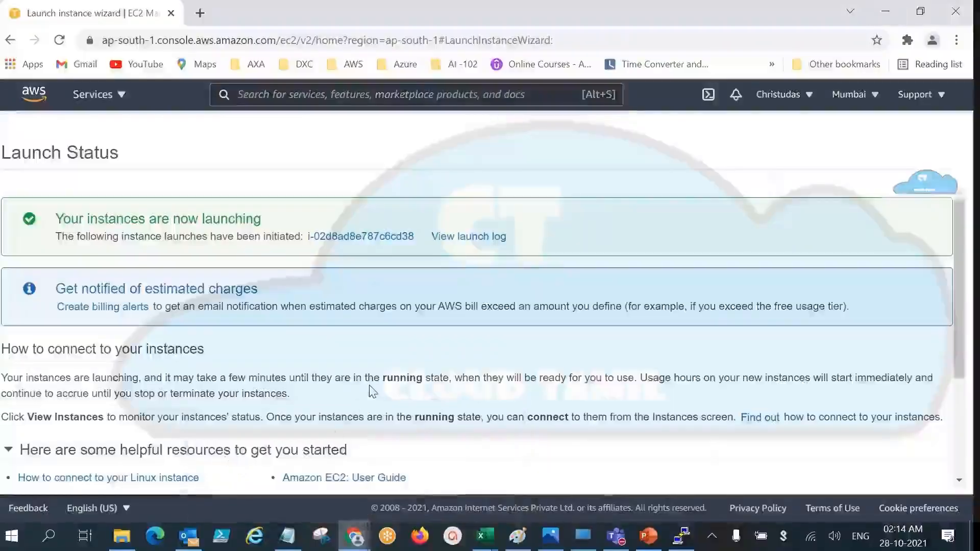
scroll(372, 393, "down", 3)
left_click(873, 472)
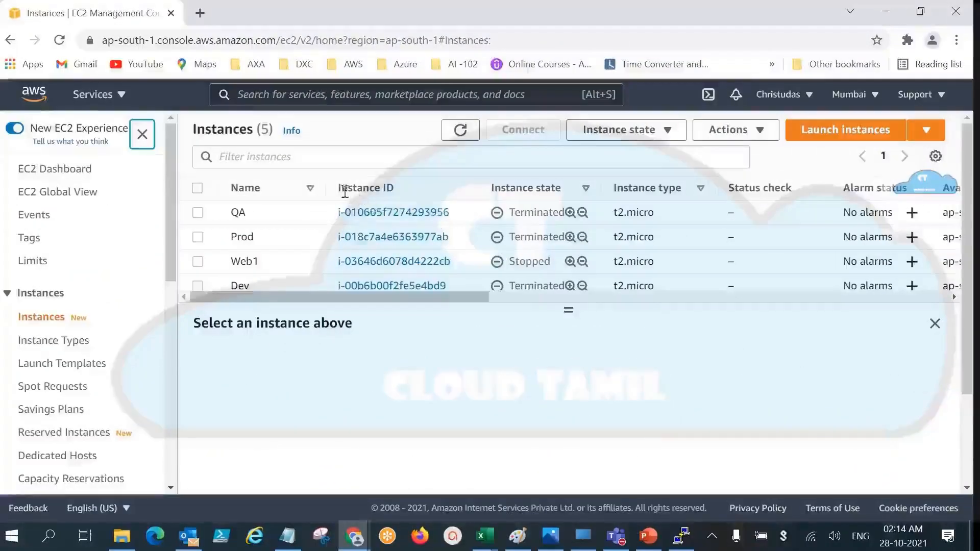
left_click(308, 157)
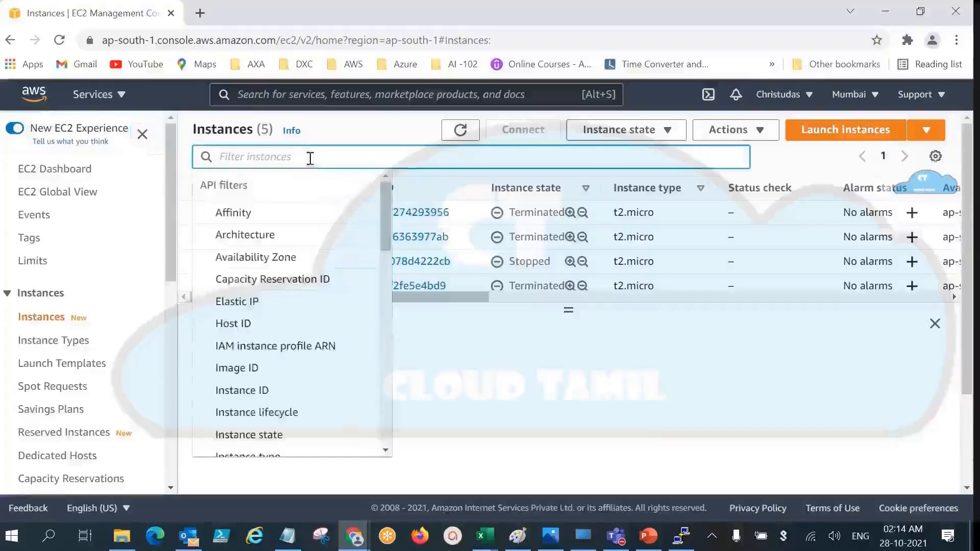
left_click(457, 130)
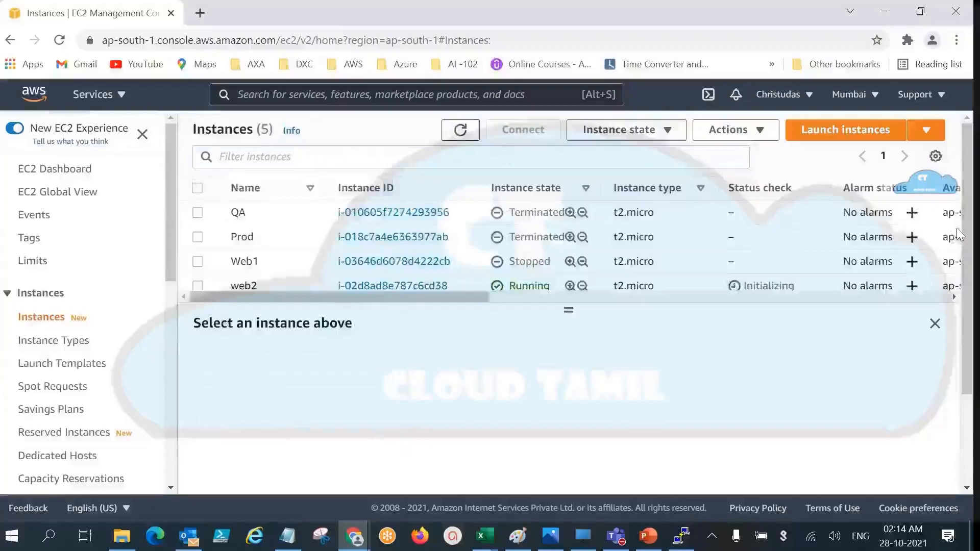
left_click(197, 287)
left_click(457, 463)
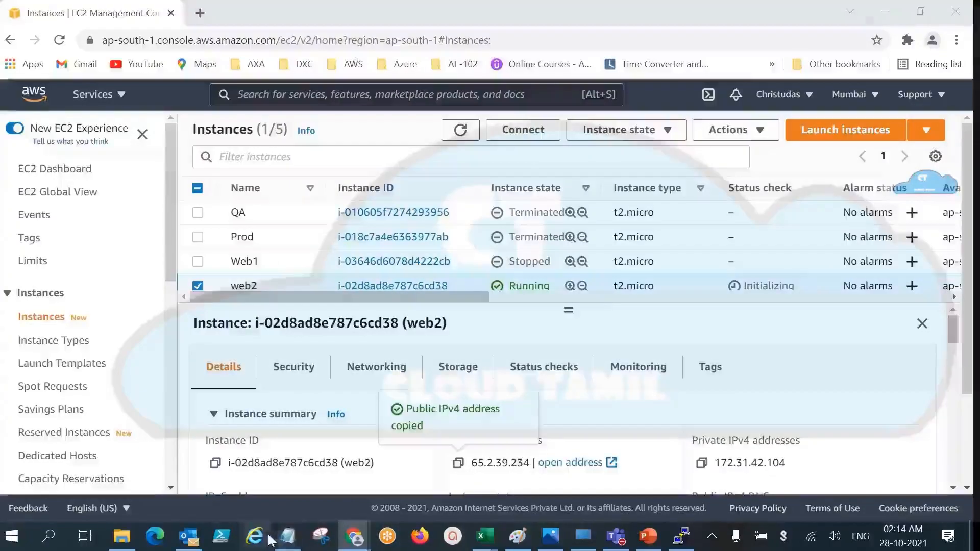
Step: Add a "web2:" section at the end of the Notepad notes, duplicating the first server's public IP, private IP and connection lines beneath it
left_click(289, 537)
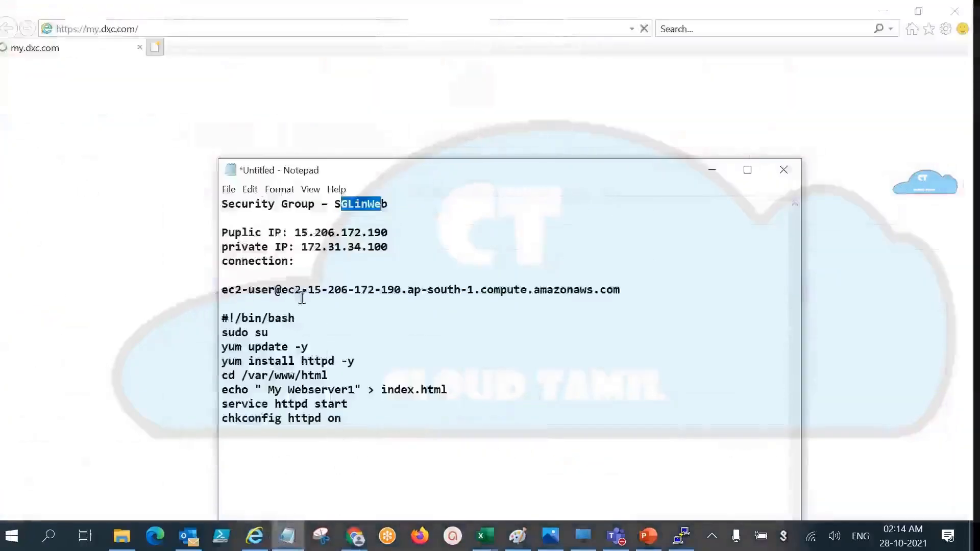
left_click(282, 451)
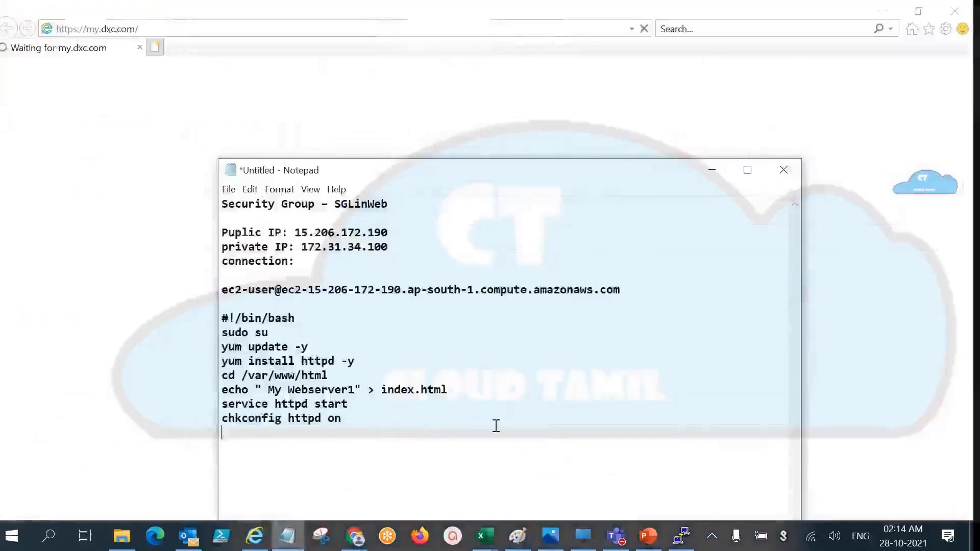
key("Return")
key("Return")
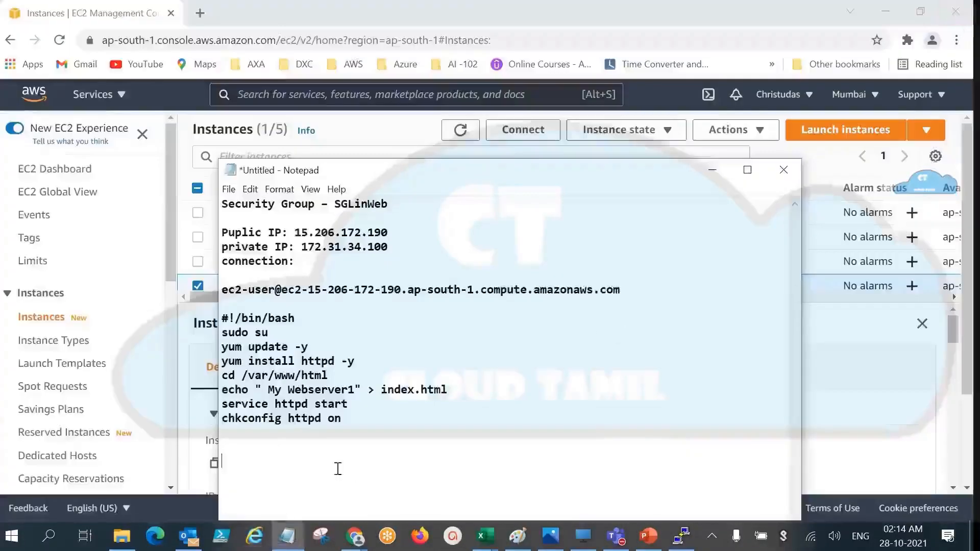
left_click_drag(316, 263, 221, 231)
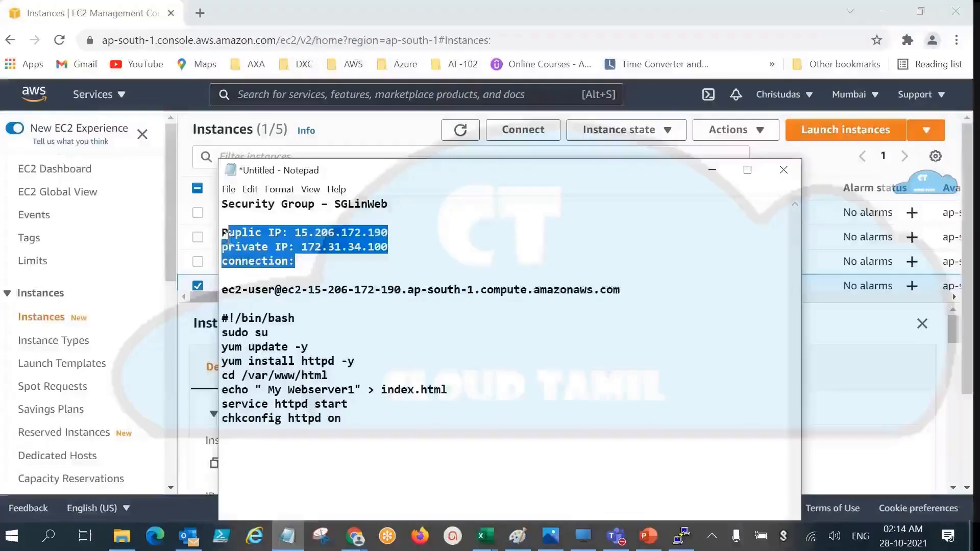
left_click(233, 458)
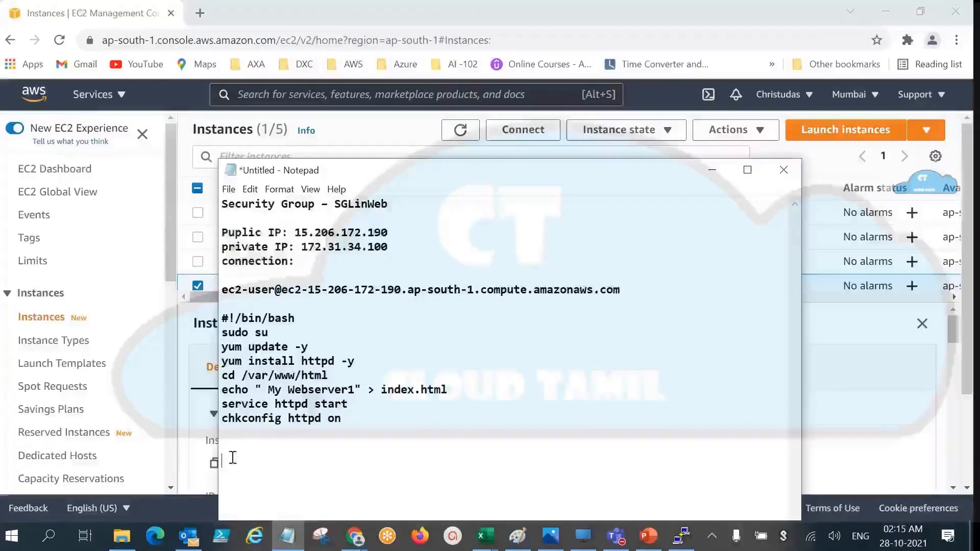
type("web2:")
key("ctrl+v")
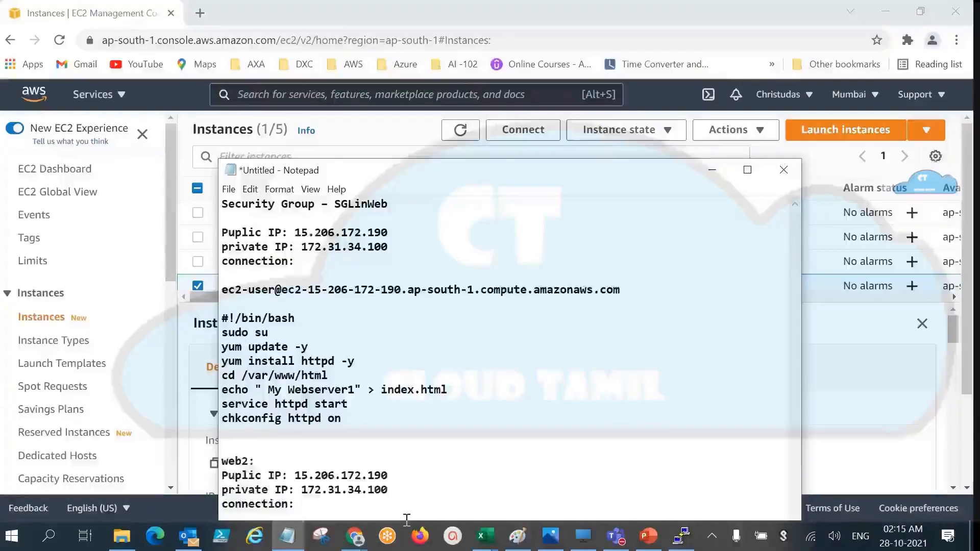
Step: Replace the public IP in the notes' web2 section with the instance's public IPv4 address, 65.2.39.234, copied from the EC2 console
key("alt+Tab")
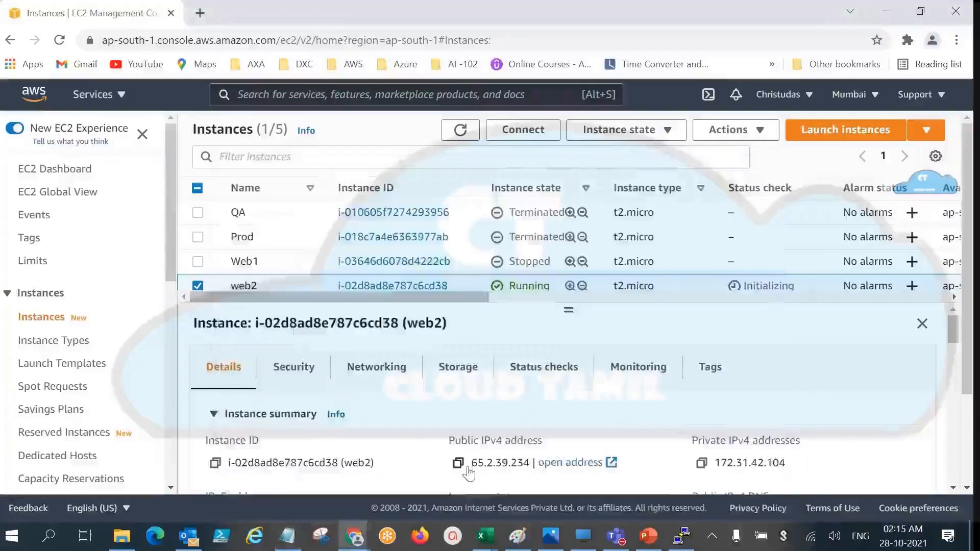
left_click(457, 462)
left_click(288, 536)
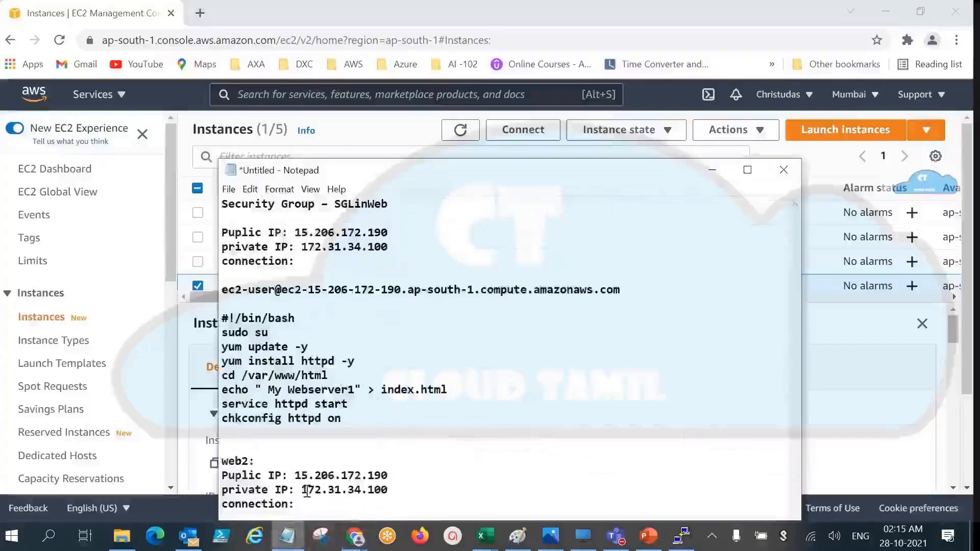
left_click_drag(295, 476, 397, 477)
key("ctrl+v")
Step: Replace the private IP in the notes' web2 section with the instance's private IPv4 address, 172.31.42.104, copied from the EC2 console
key("alt+Tab")
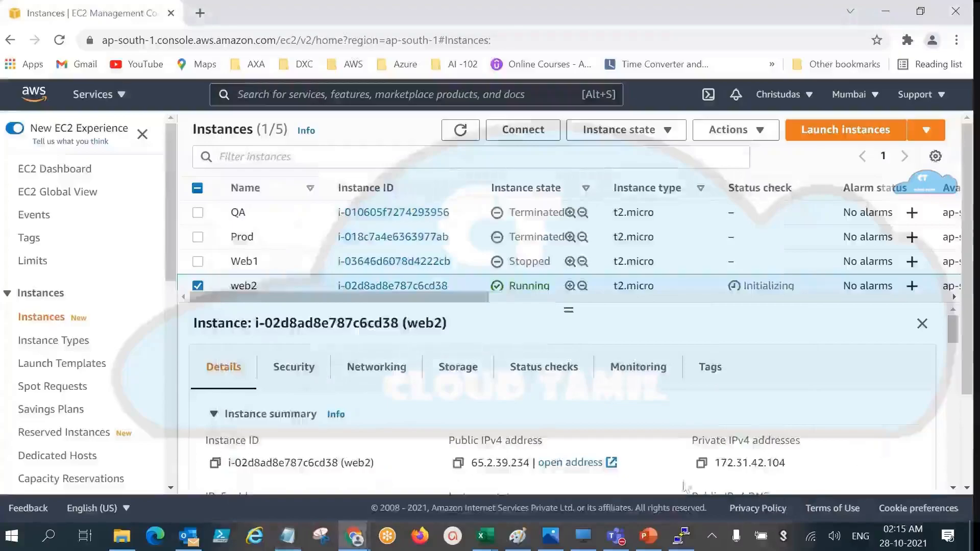
left_click(701, 463)
key("alt+Tab")
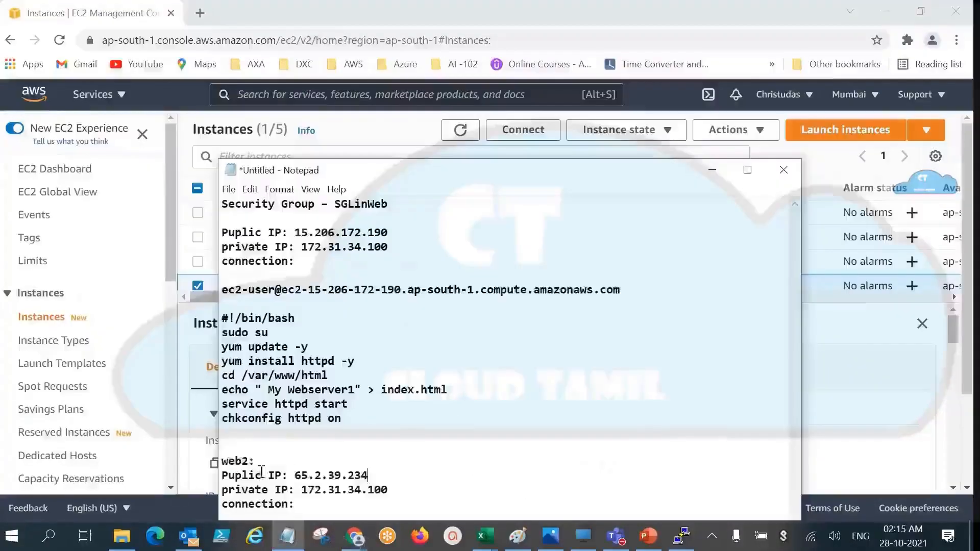
left_click_drag(304, 489, 400, 484)
key("ctrl+v")
left_click(896, 383)
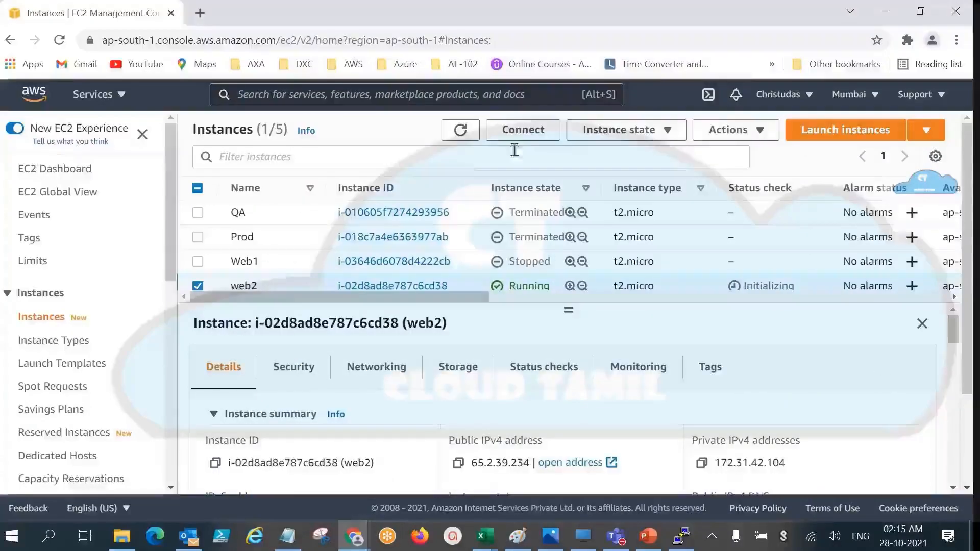
left_click(522, 130)
scroll(372, 372, "down", 3)
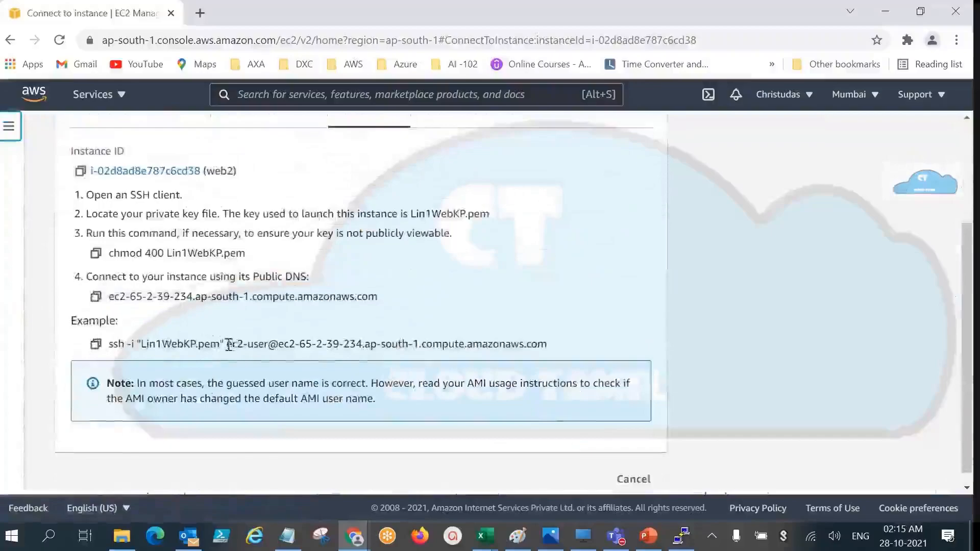
left_click_drag(229, 345, 558, 353)
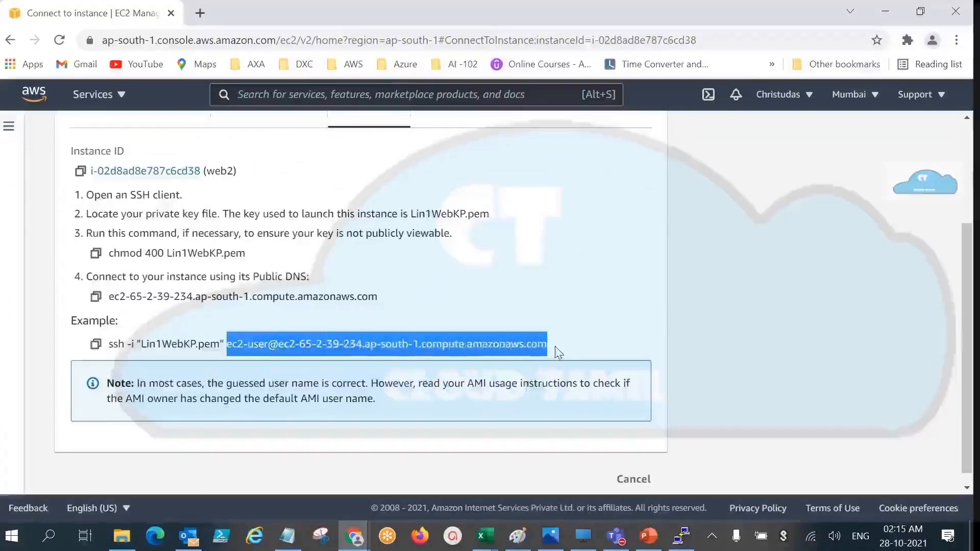
key("alt+Tab")
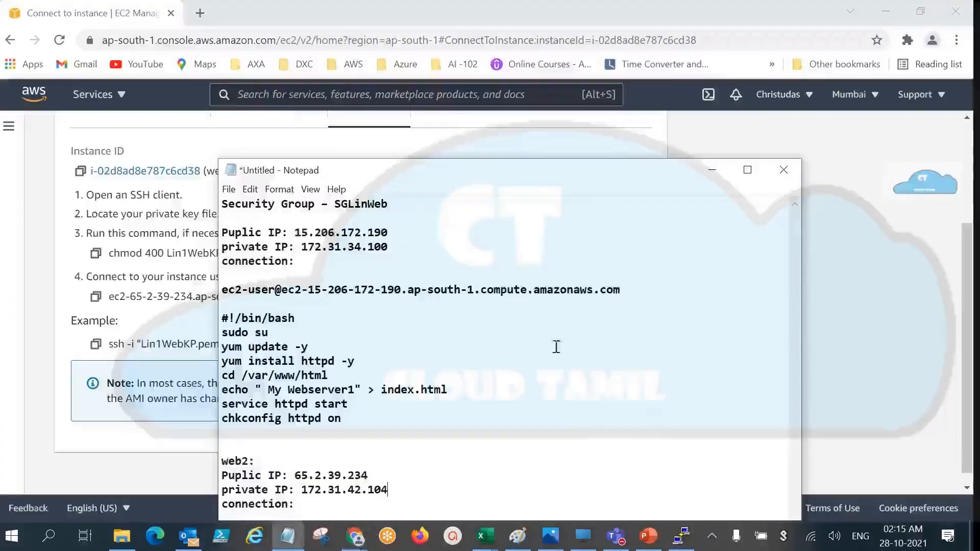
left_click(322, 510)
key("ctrl+v")
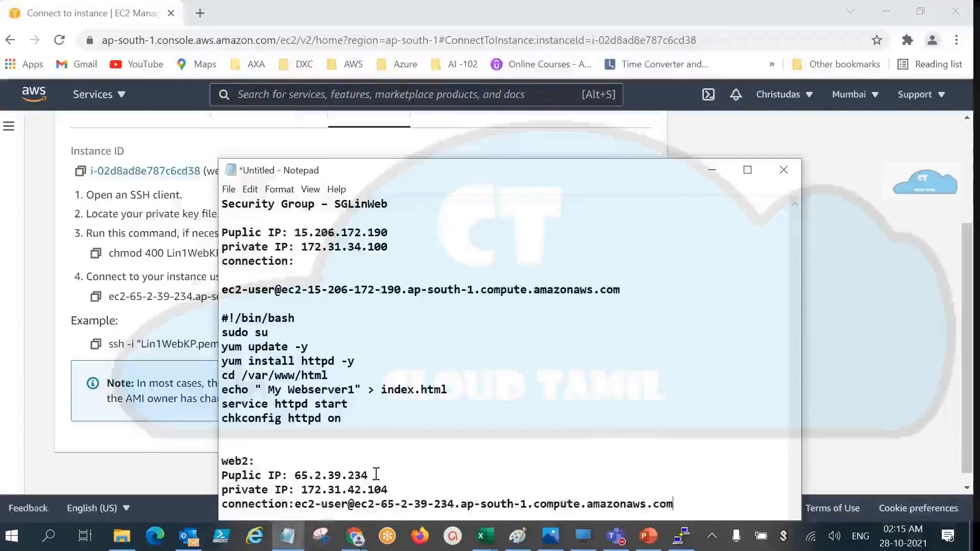
Step: Test the web2 web server by opening its public IP from the notes, 65.2.39.234:80, in a new browser tab
left_click_drag(376, 474, 299, 470)
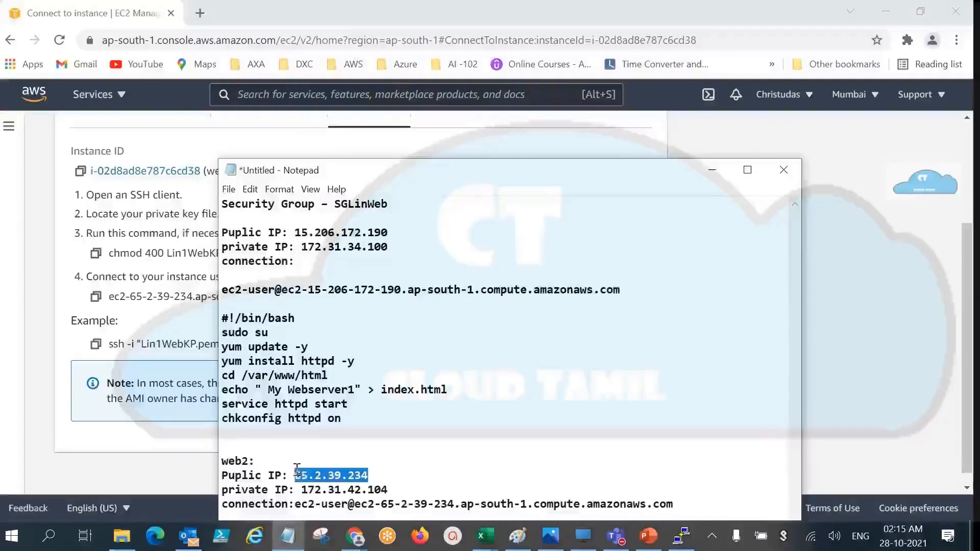
left_click(200, 13)
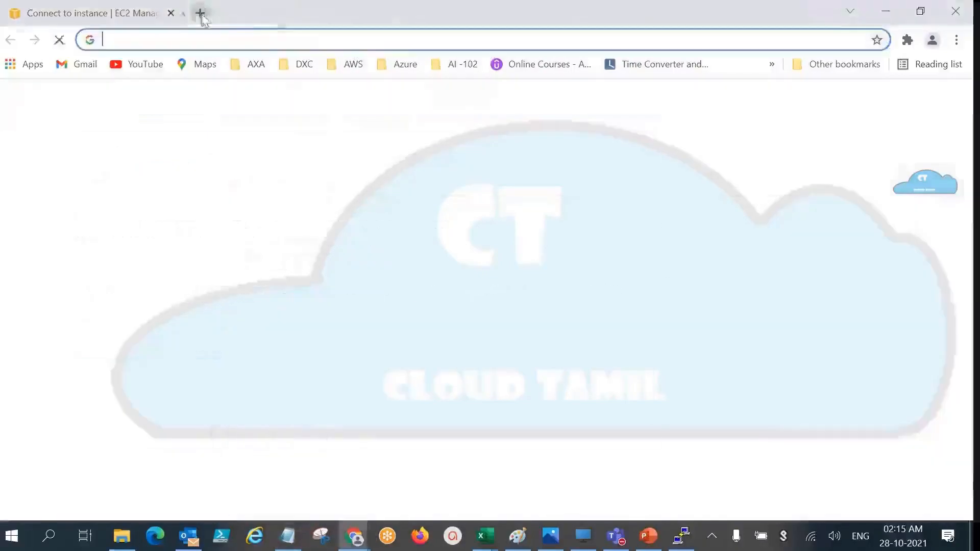
left_click(245, 42)
key("ctrl+v")
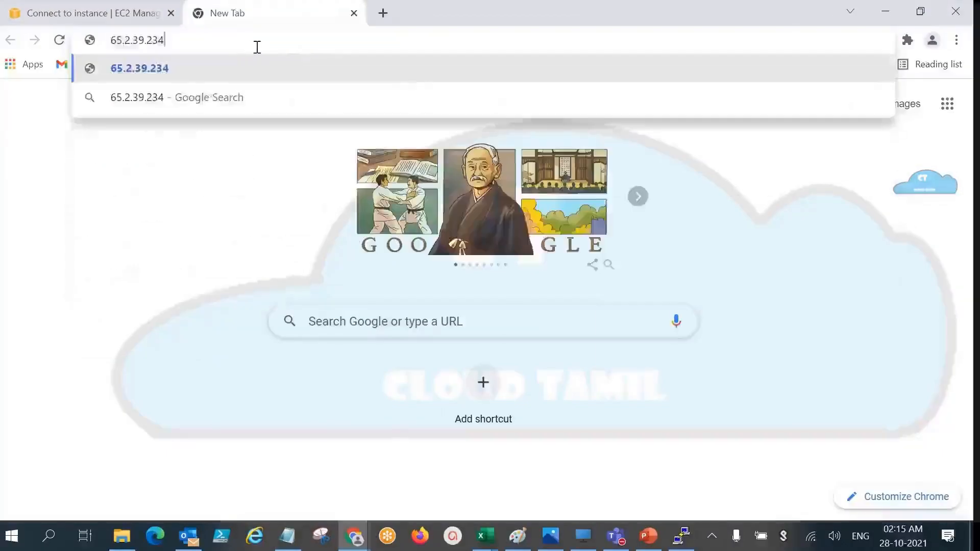
type(":80")
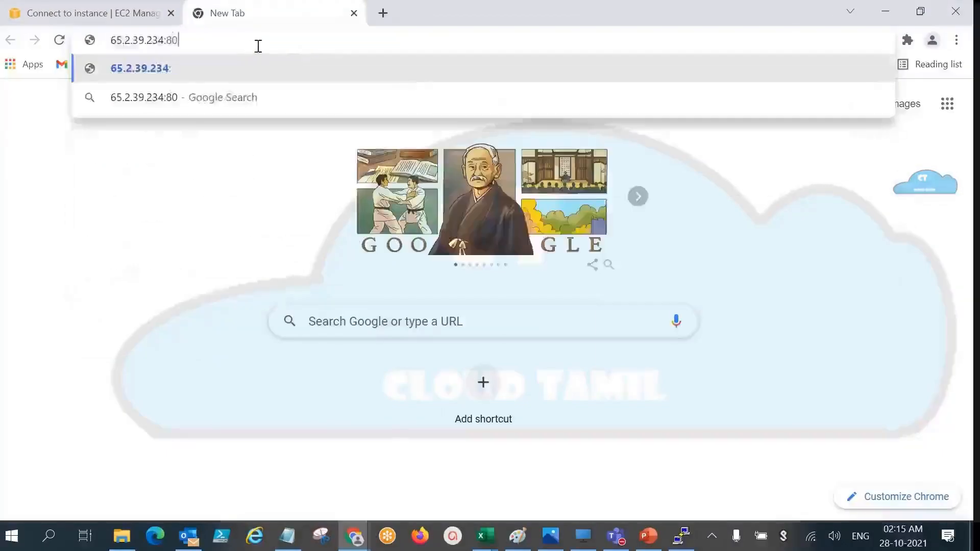
key("Return")
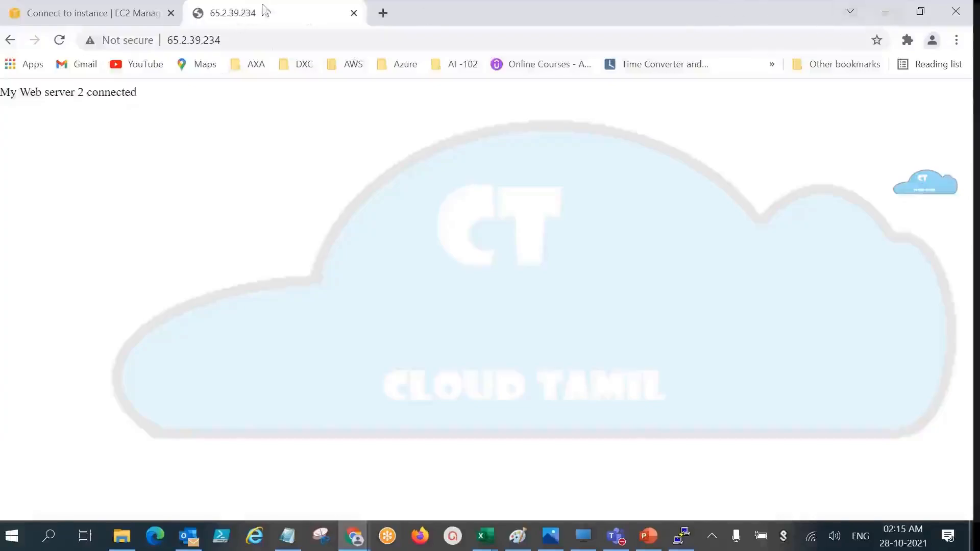
Step: Return from web2's connection instructions to the instances list and start the stopped Web1 instance
left_click(85, 14)
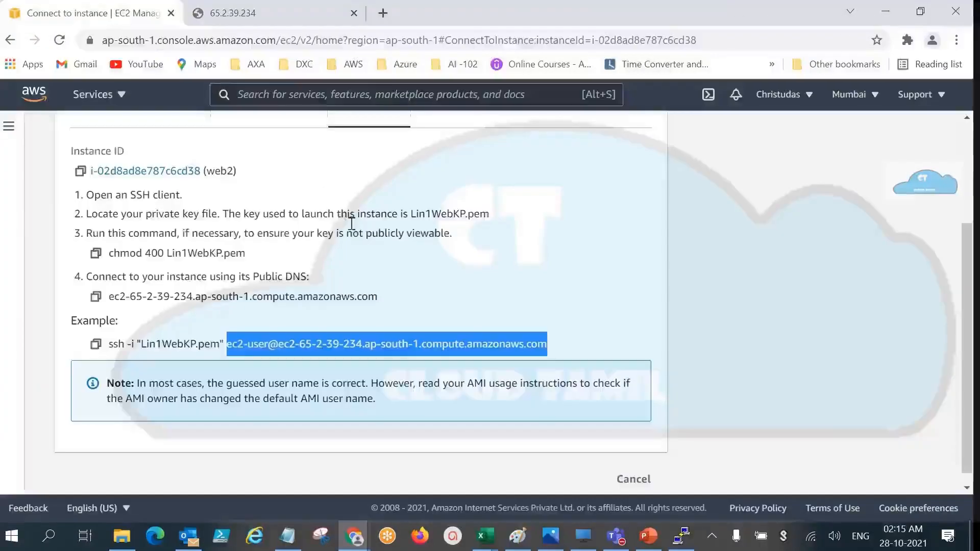
left_click(633, 479)
left_click(198, 261)
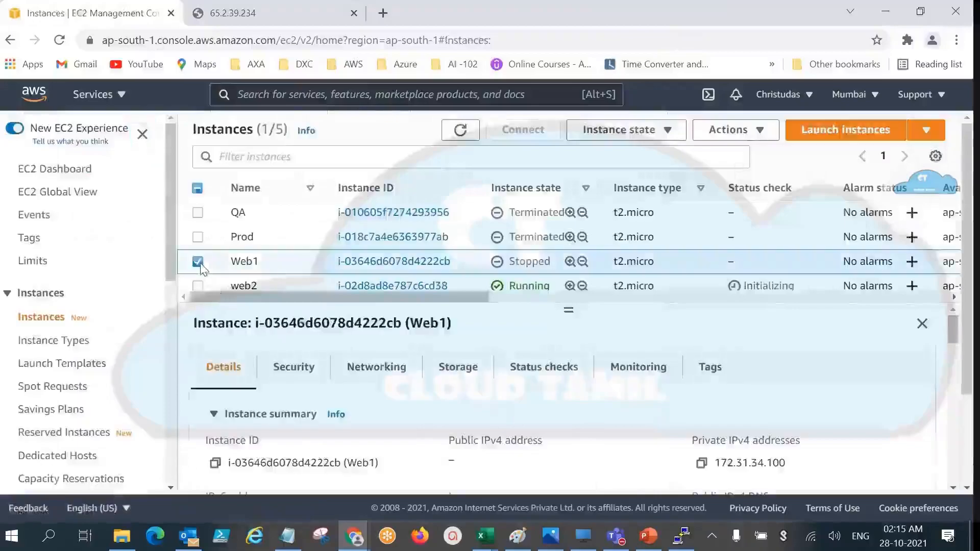
left_click_drag(583, 130, 615, 133)
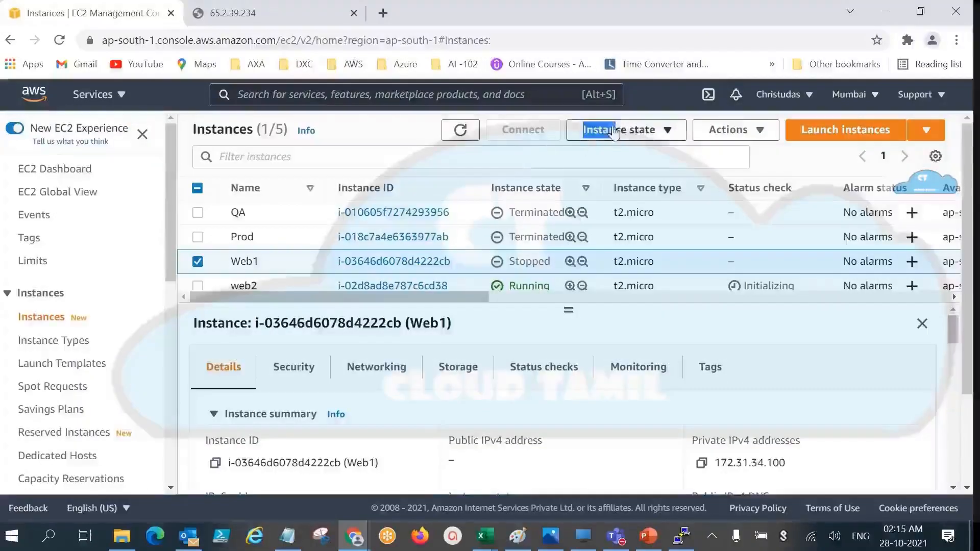
left_click(651, 139)
left_click(637, 177)
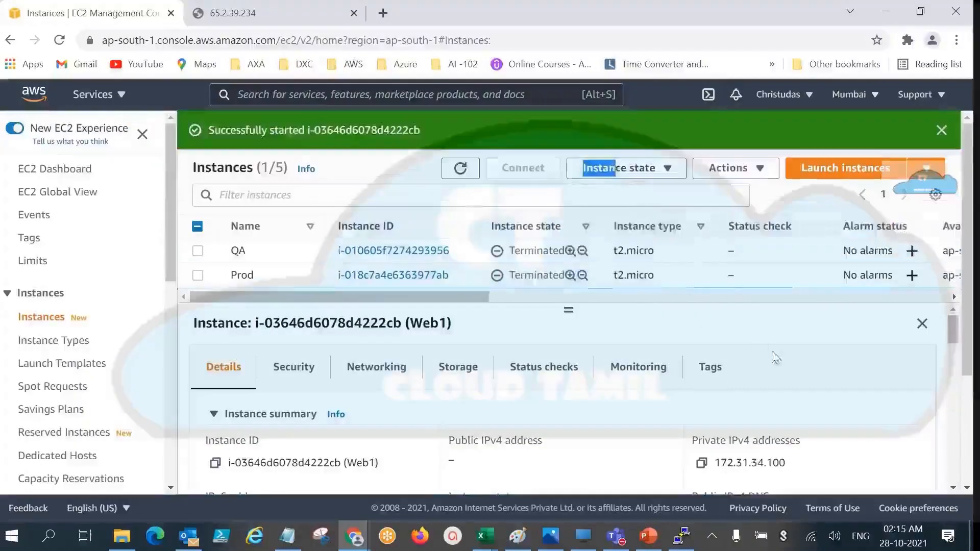
Step: Refresh the instances list and select Web1 to check its instance state and public IPv4 address
left_click(460, 168)
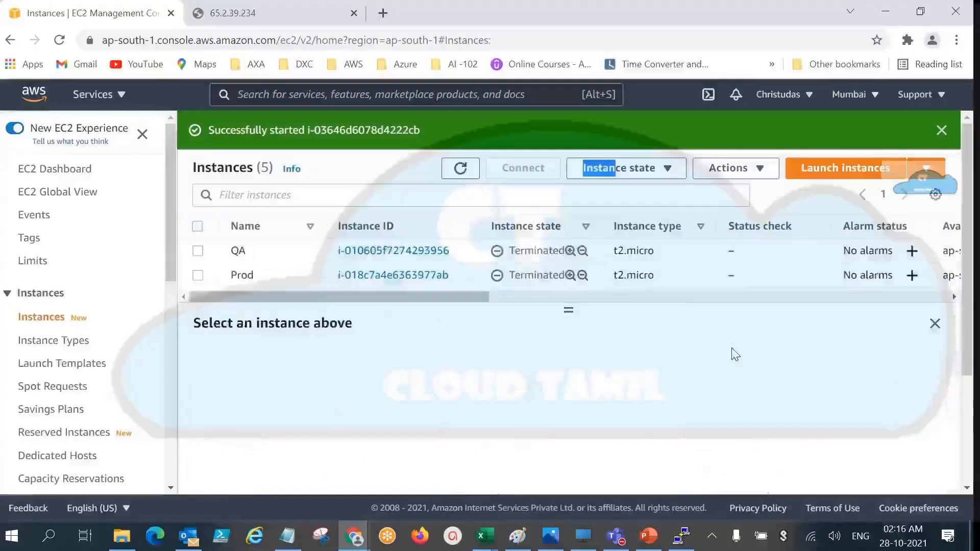
scroll(380, 281, "down", 2)
scroll(380, 281, "up", 1)
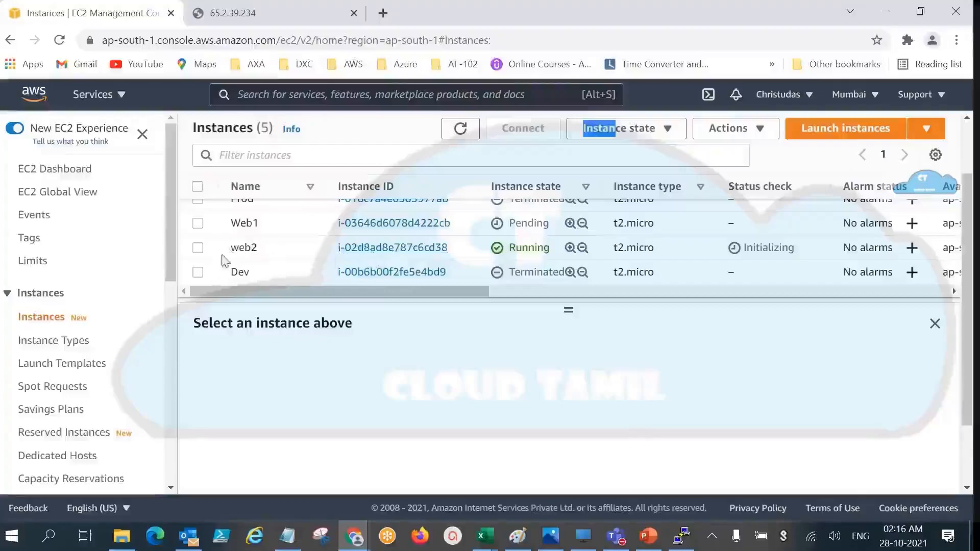
left_click(198, 223)
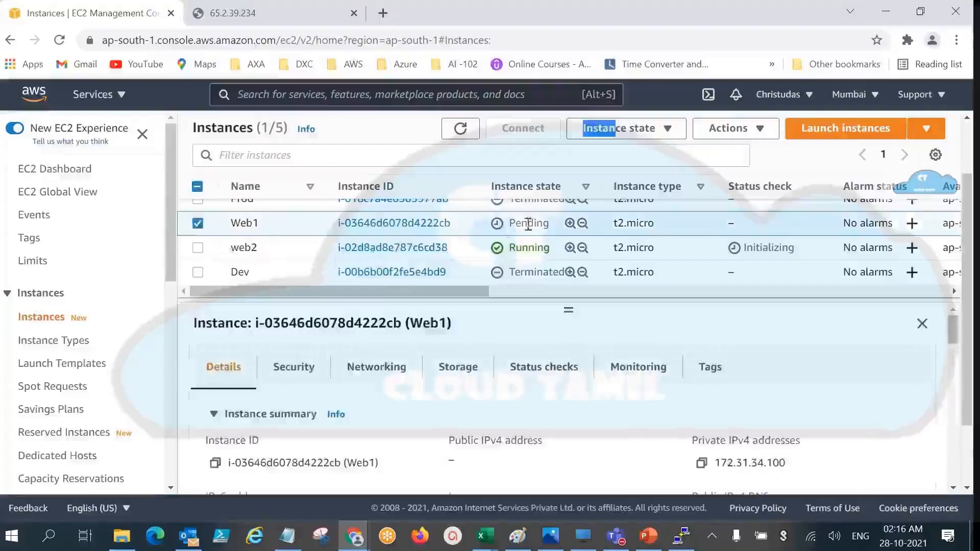
left_click(460, 129)
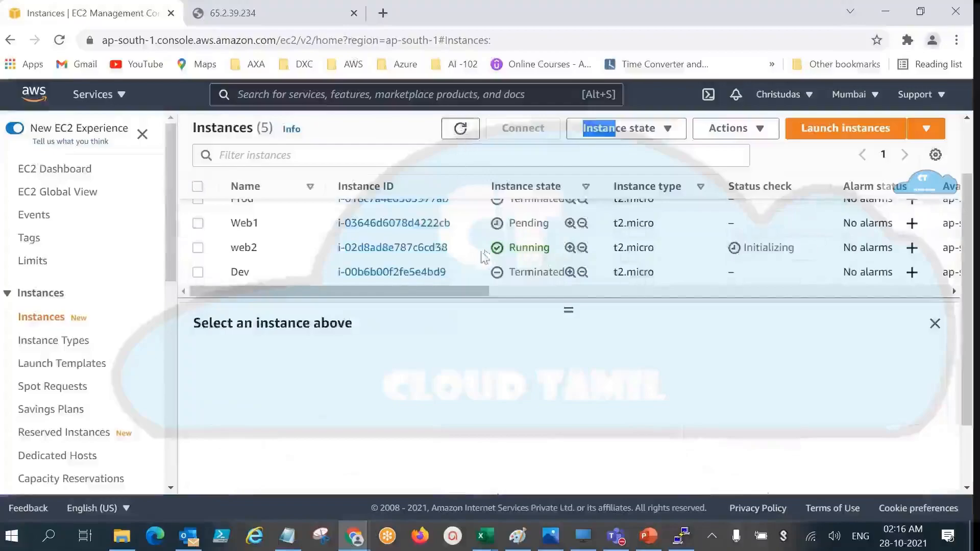
left_click(197, 224)
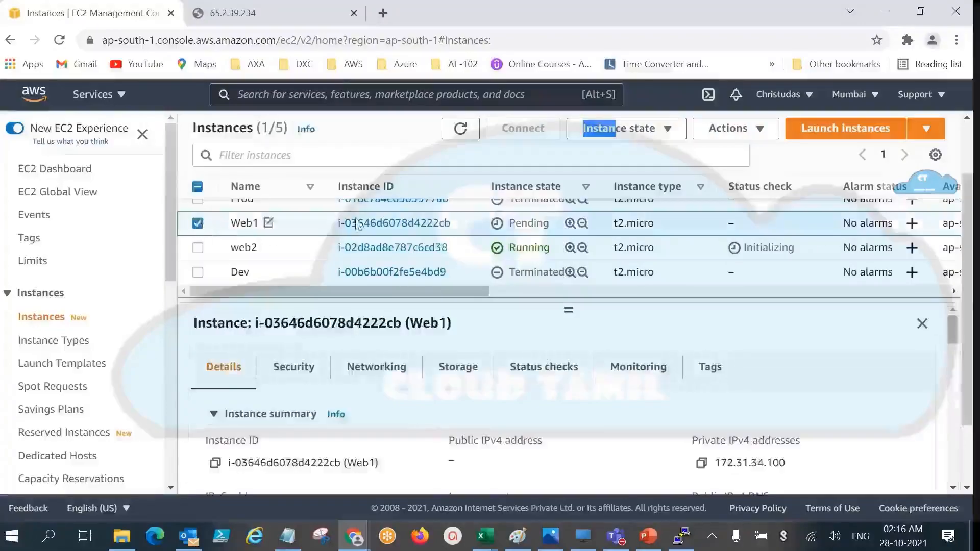
Step: Refresh the instances list, reselect Web1 and compare its private IP address with the one recorded in the Notepad notes
left_click(460, 129)
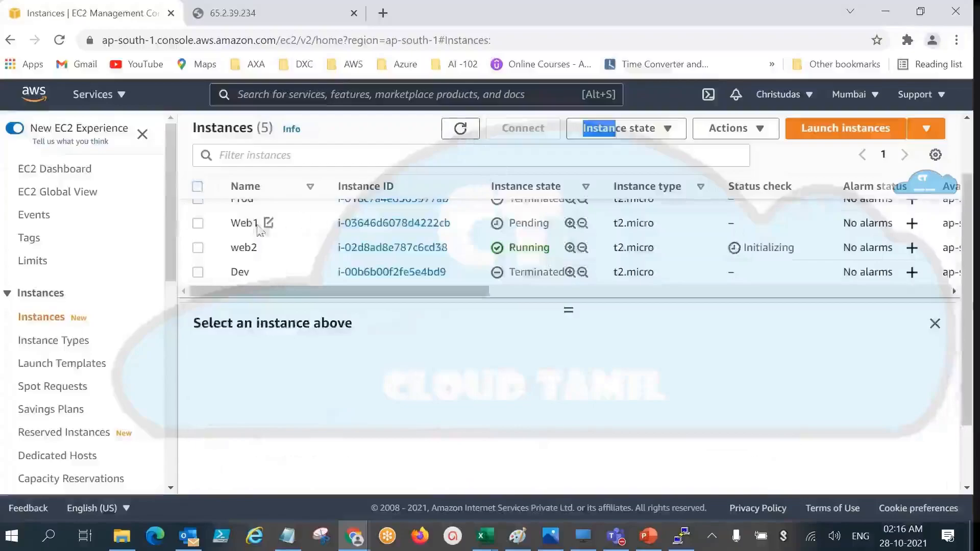
left_click(198, 225)
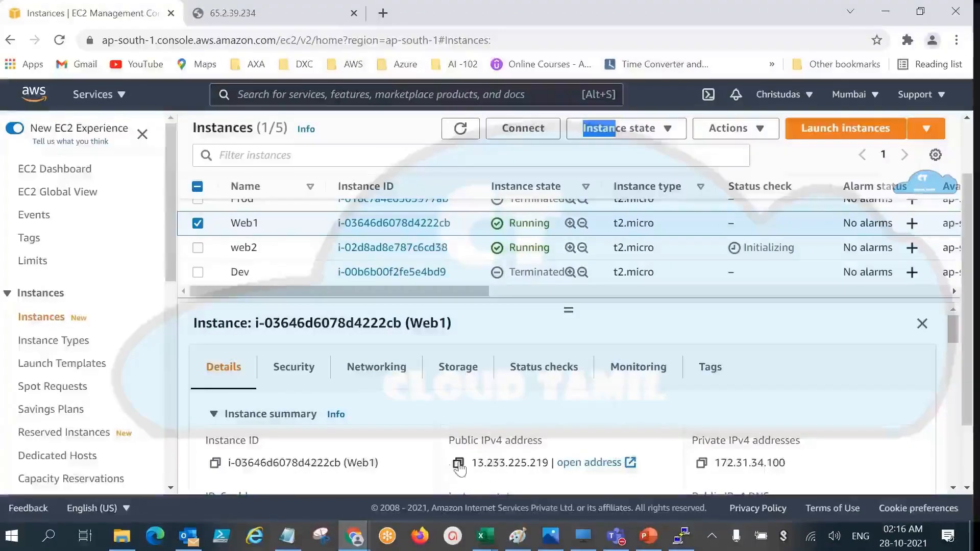
scroll(731, 451, "down", 2)
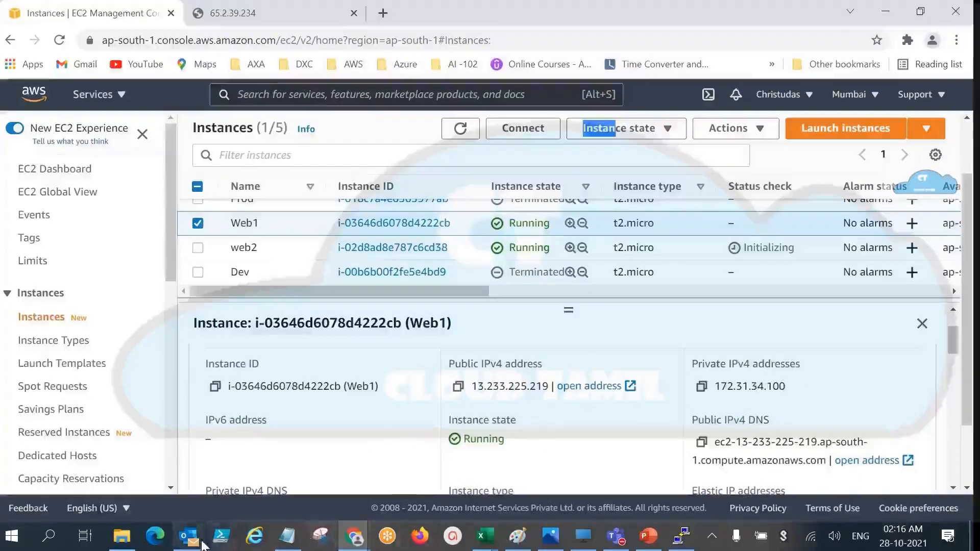
left_click(288, 536)
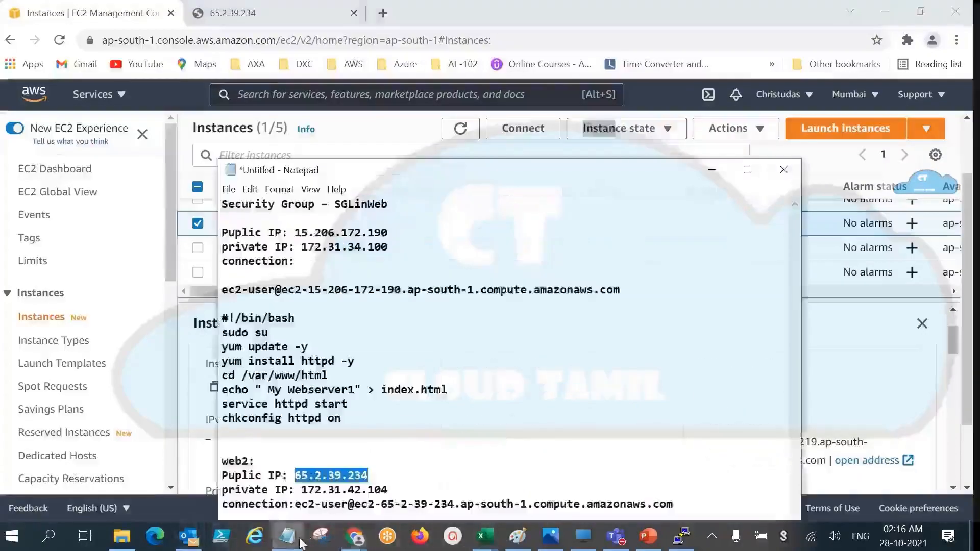
left_click_drag(389, 247, 301, 247)
left_click_drag(480, 175, 295, 129)
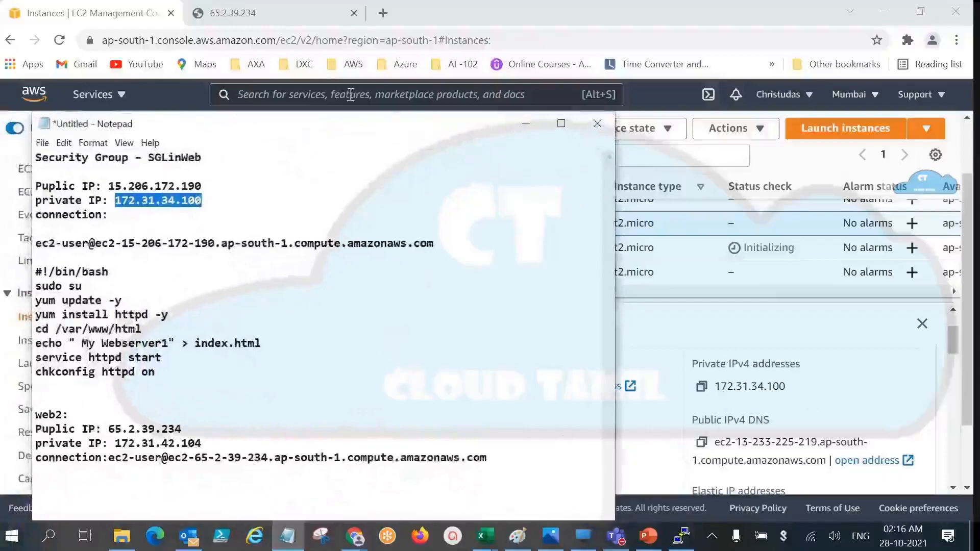
left_click_drag(310, 137, 847, 184)
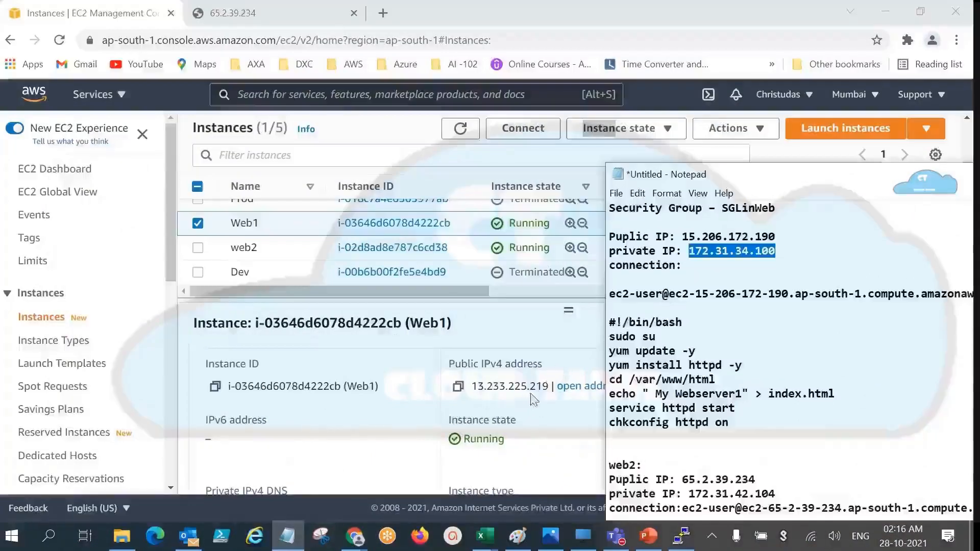
Step: Copy Web1's public IPv4 address from its instance details and update Web1's public IP in the notes to 13.233.225.219
left_click(459, 391)
left_click(459, 391)
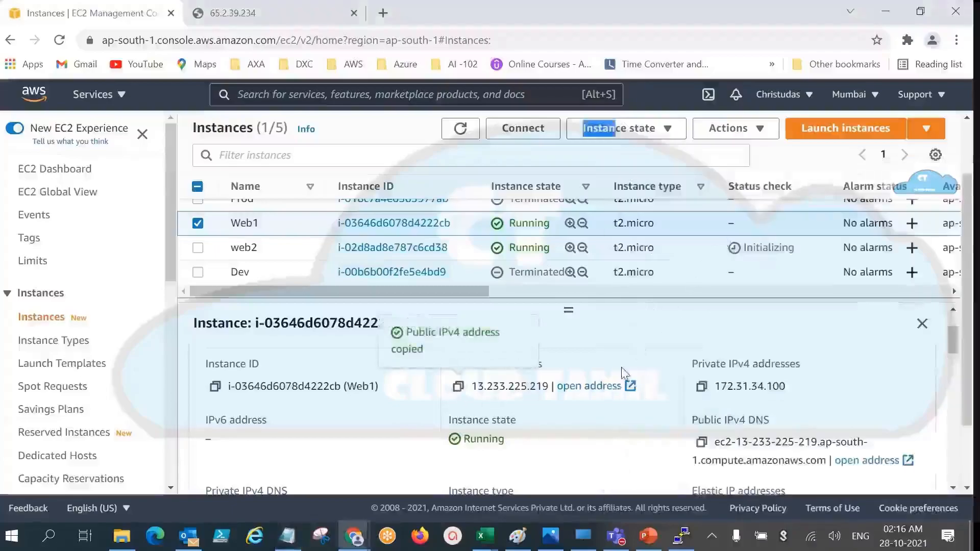
key("alt+Tab")
left_click_drag(780, 228, 688, 240)
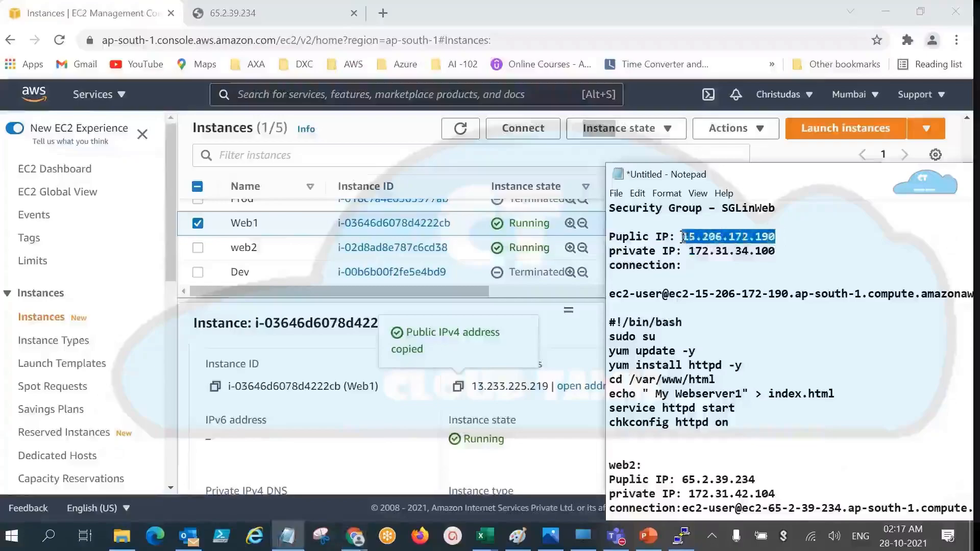
key("ctrl+v")
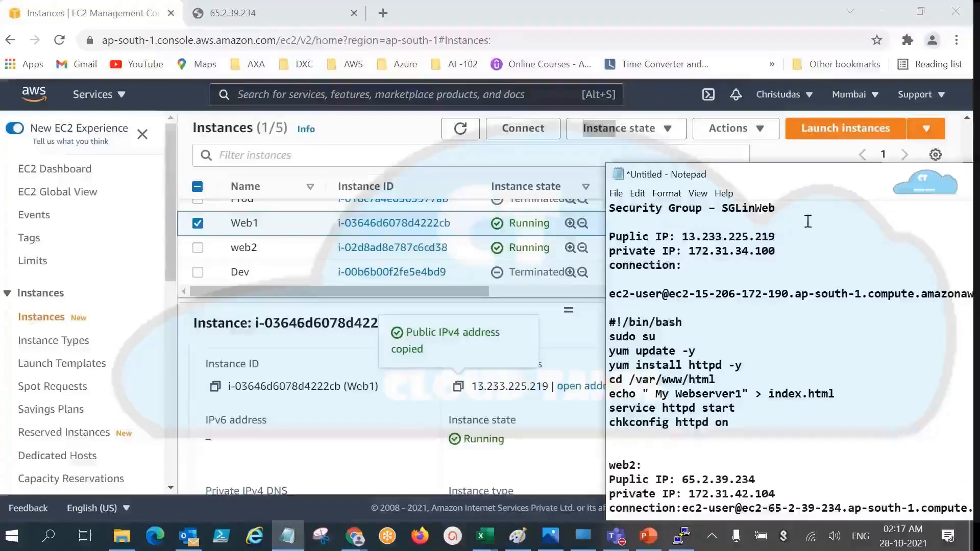
Step: Test the Web1 web server by opening 13.233.225.219:80 in a new browser tab
left_click(383, 13)
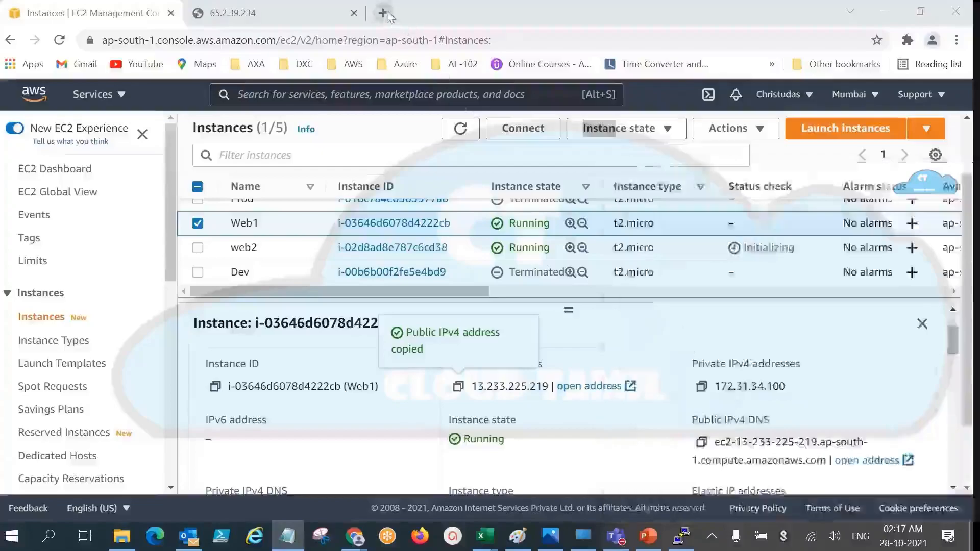
key("ctrl+v")
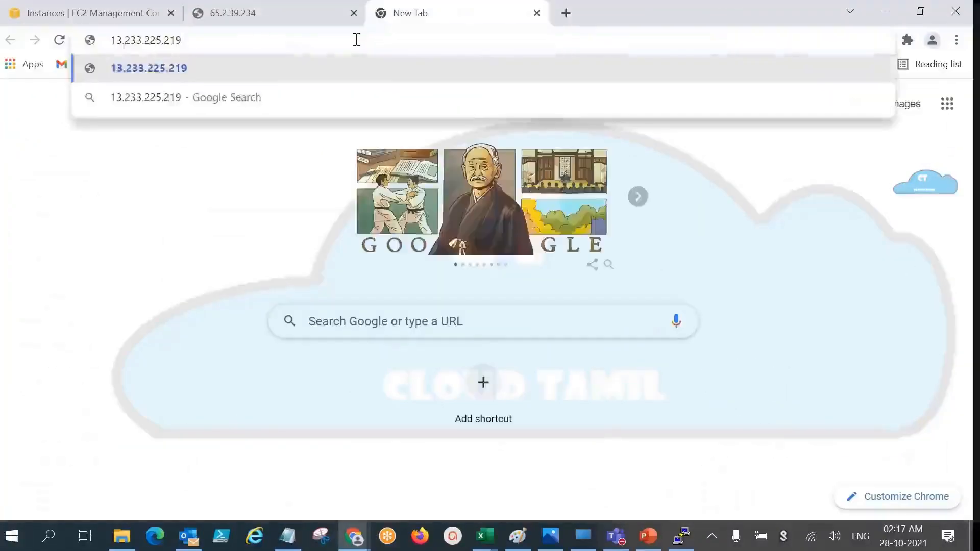
type(":80")
key("Return")
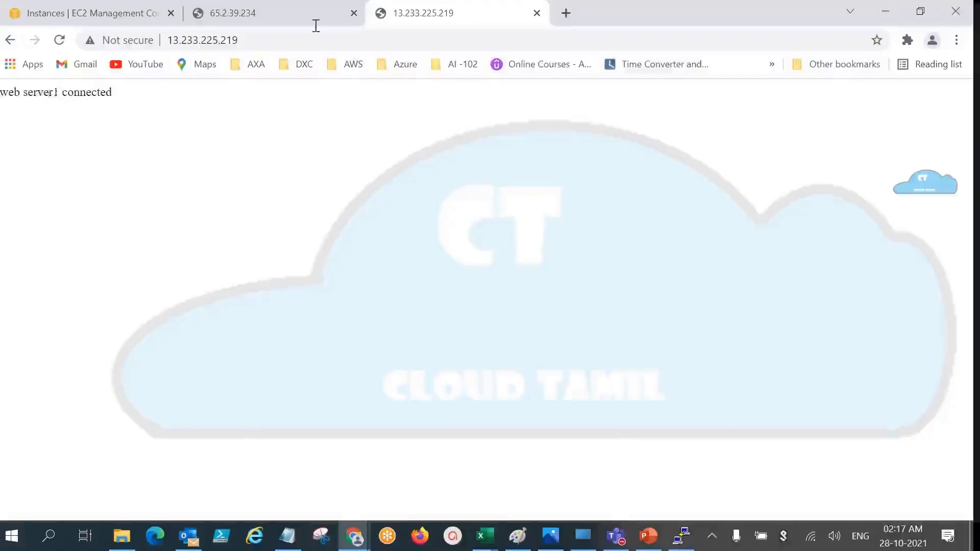
Step: Compare the pages served by web2 at 65.2.39.234 and Web1 at 13.233.225.219, finishing on web2's page
left_click(281, 13)
left_click(511, 10)
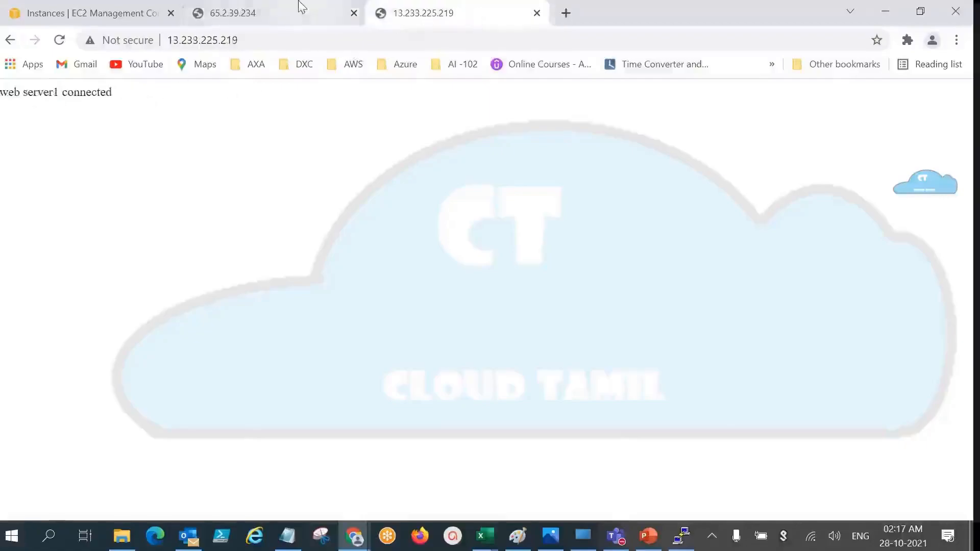
left_click(302, 11)
left_click(419, 9)
left_click(302, 7)
left_click(413, 5)
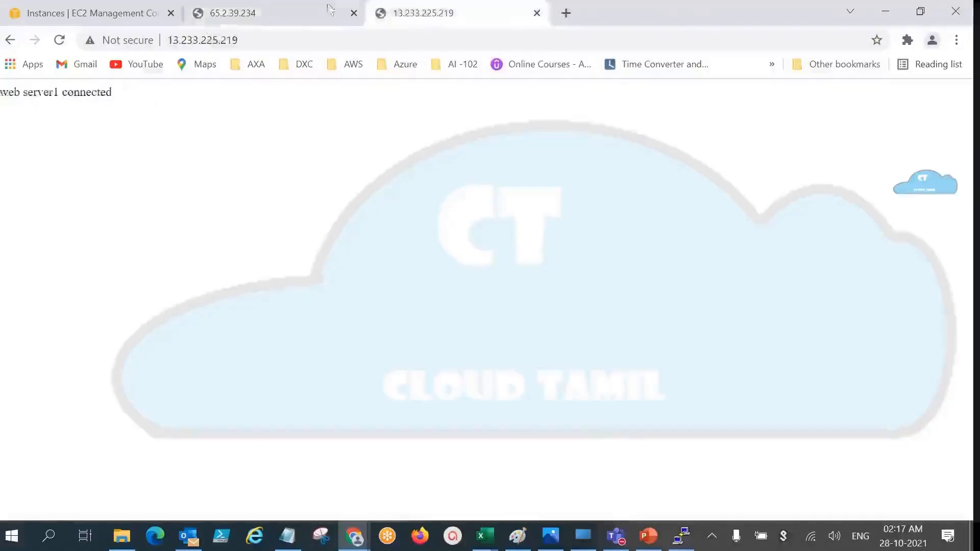
left_click(322, 7)
left_click(382, 10)
left_click(292, 7)
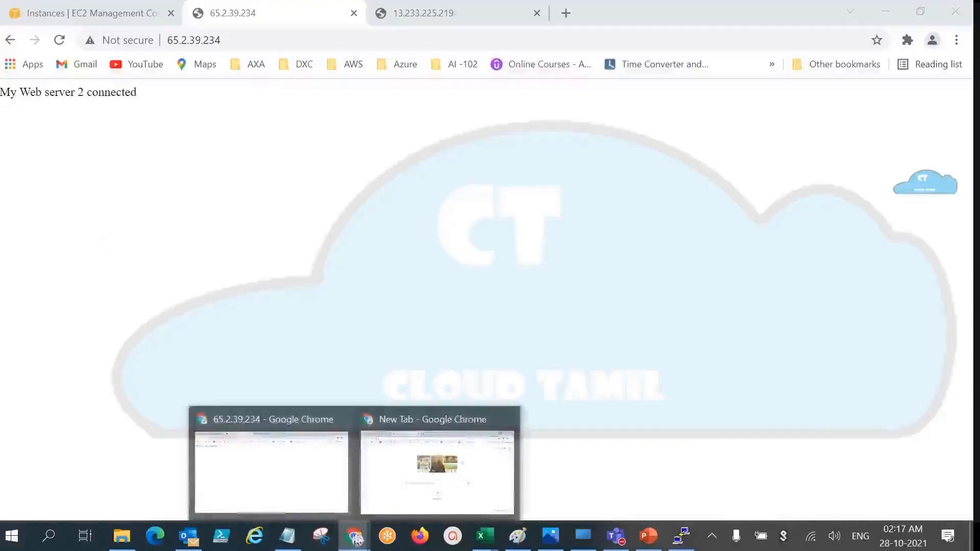
Step: Switch to the Paint diagram, finish the Indian army label and draw lines from the first client box to LB and from LB to Web2
left_click(518, 535)
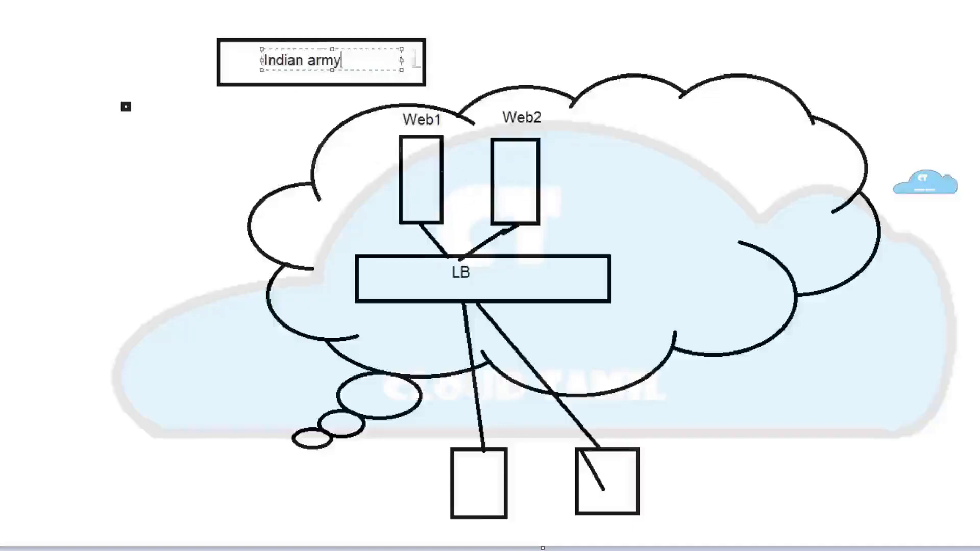
left_click(449, 75)
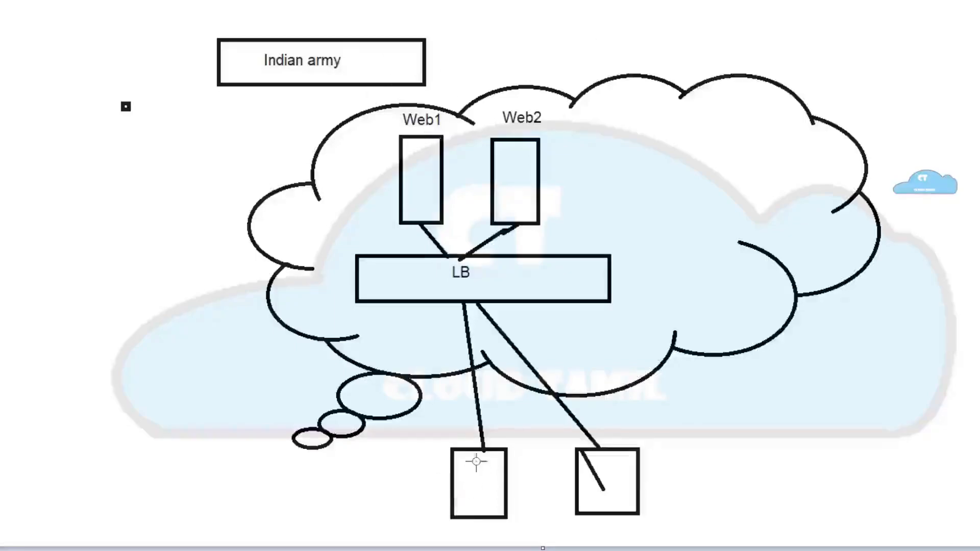
mouse_move(478, 450)
left_mouse_down()
mouse_move(448, 282)
mouse_move(497, 223)
left_mouse_up()
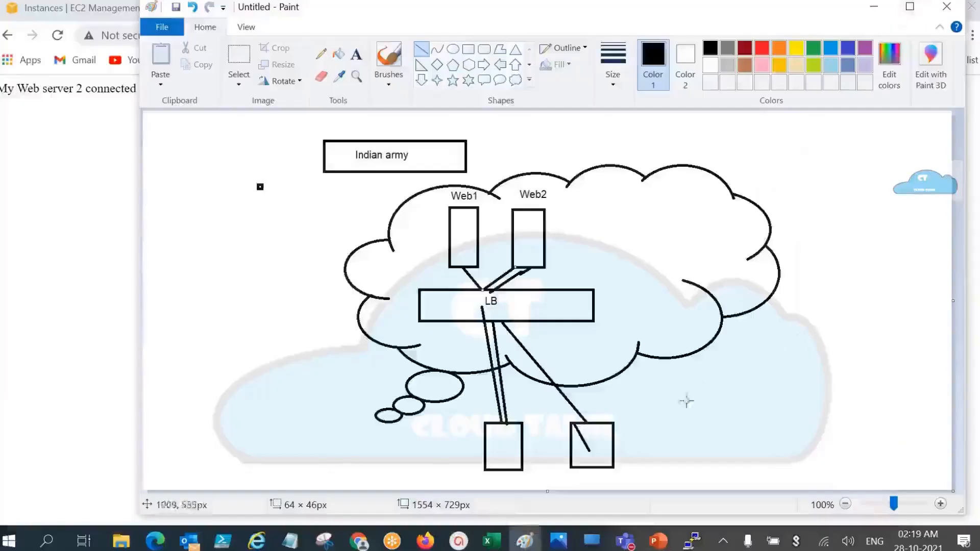
Step: Switch back to Chrome and open the Load Balancers page of the EC2 console
mouse_move(359, 540)
left_click(324, 487)
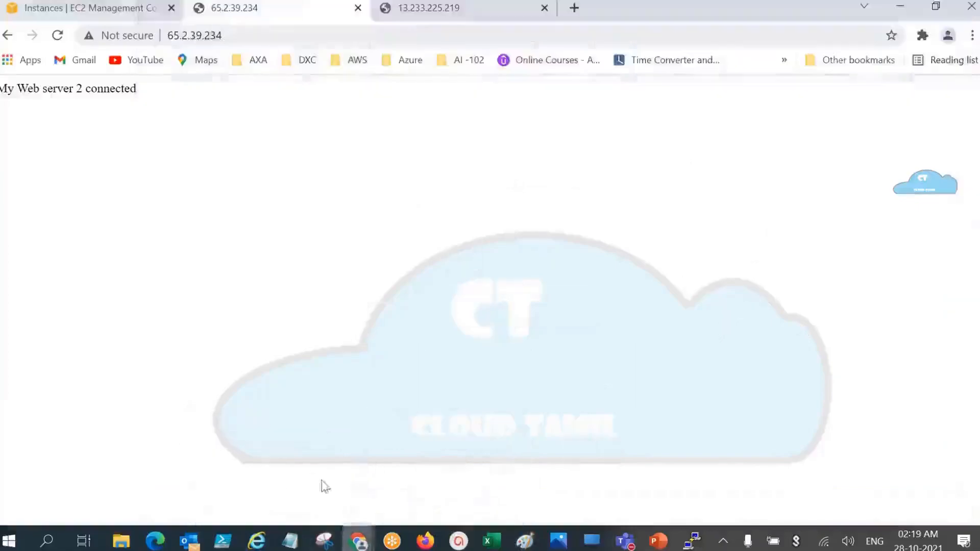
left_click(87, 7)
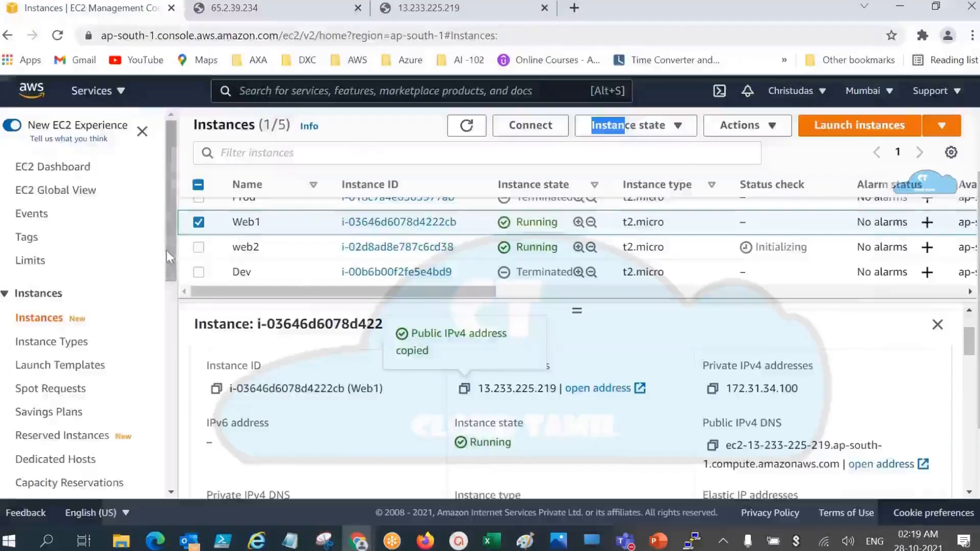
left_click_drag(167, 250, 153, 455)
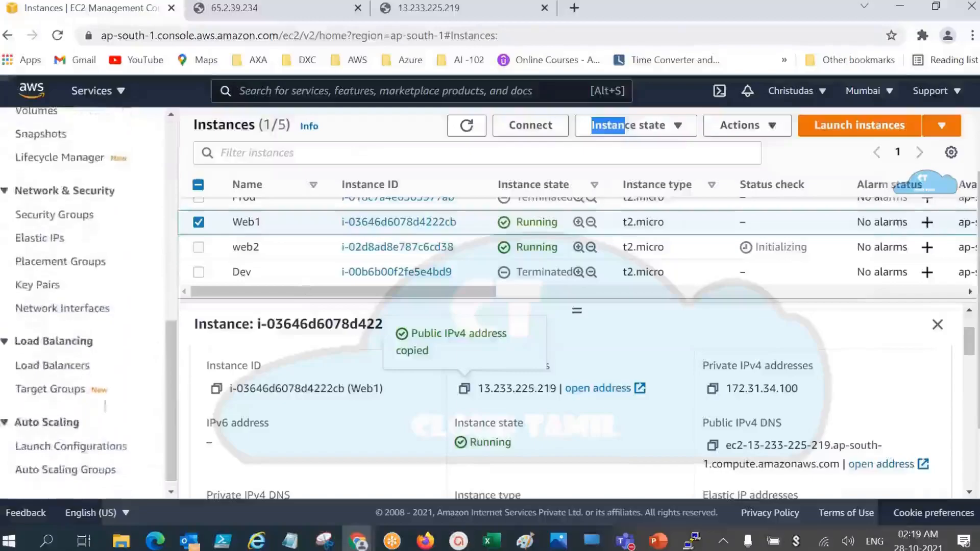
left_click(51, 365)
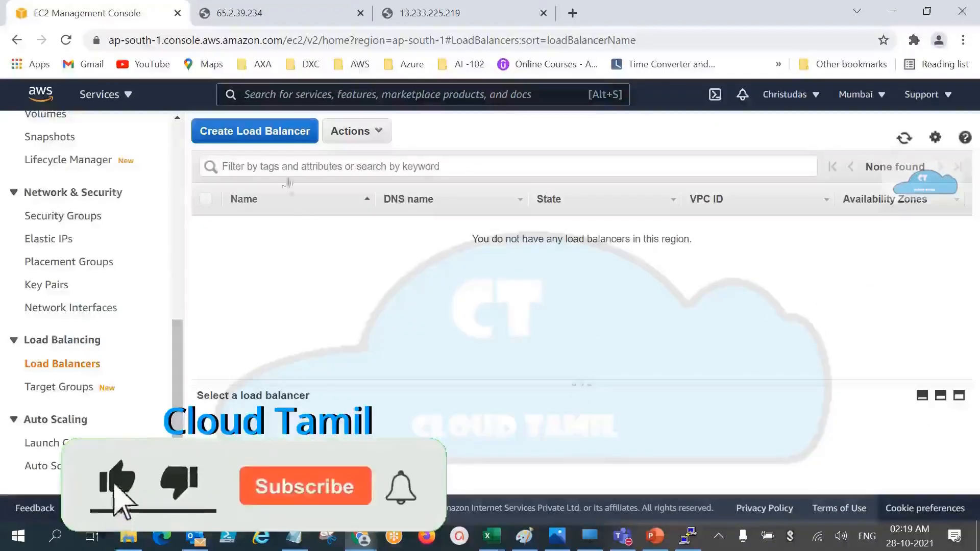
Step: Start creating a new load balancer of the previous-generation Classic Load Balancer type
left_click(251, 132)
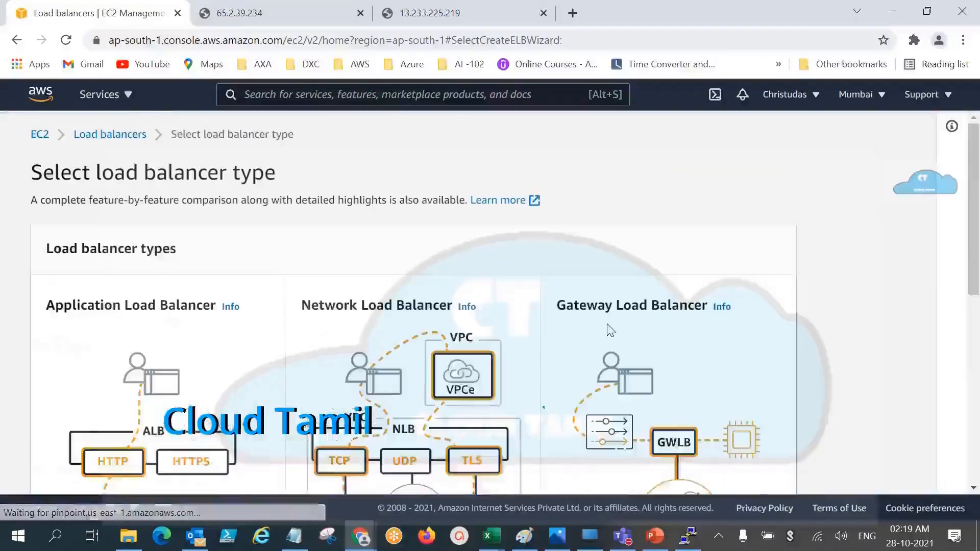
scroll(975, 232, "down", 1)
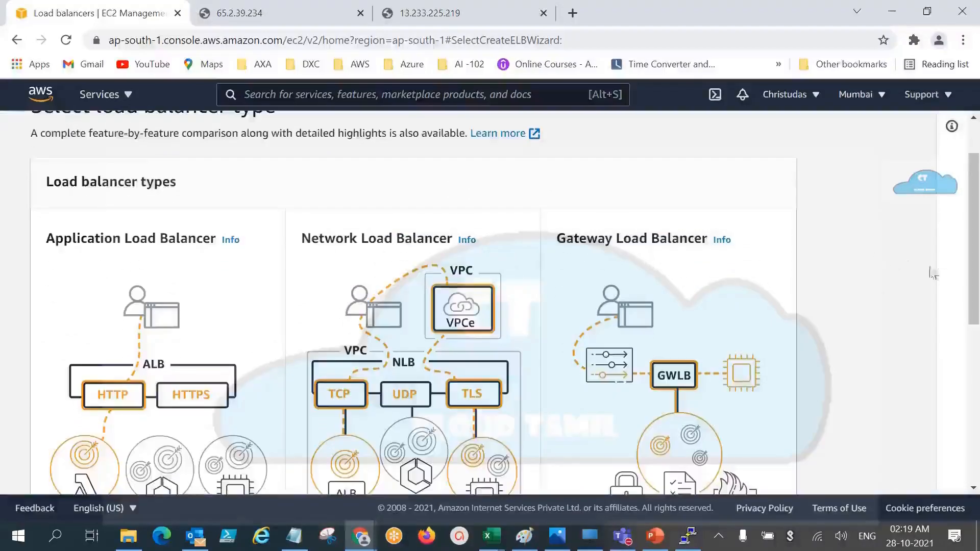
scroll(933, 273, "down", 6)
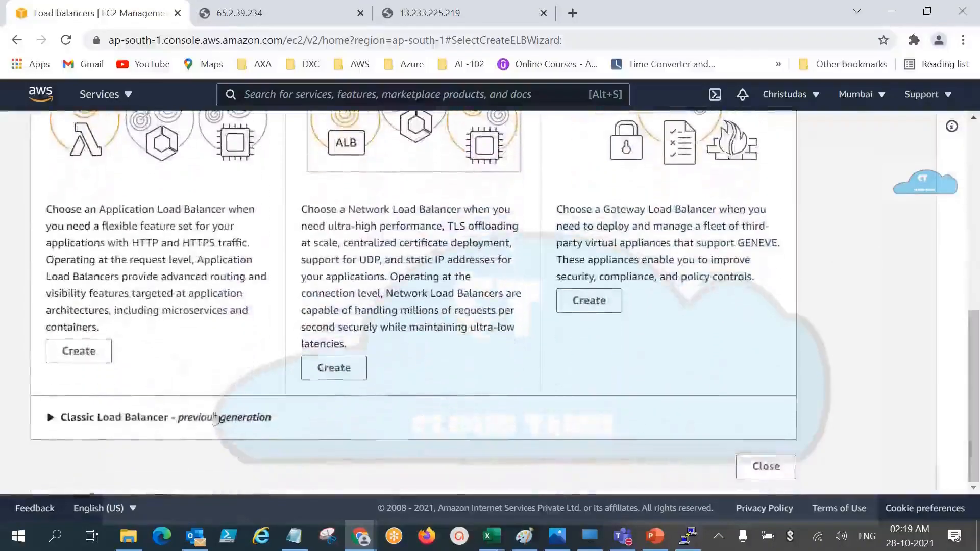
left_click(215, 417)
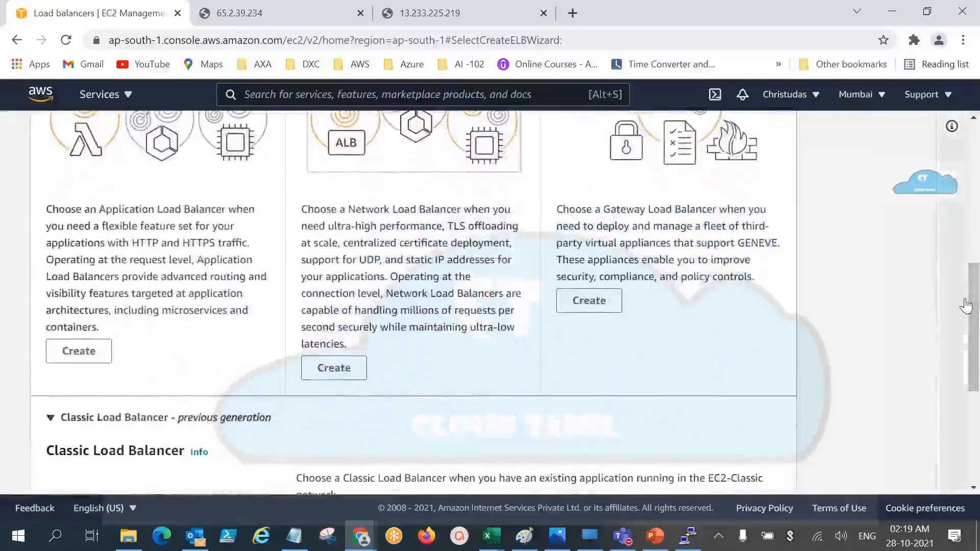
scroll(966, 306, "down", 5)
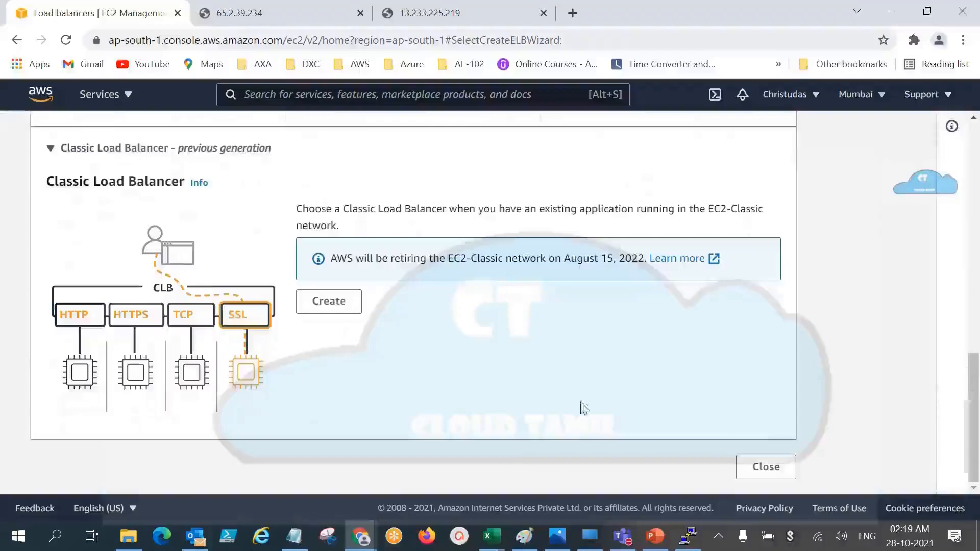
left_click(349, 312)
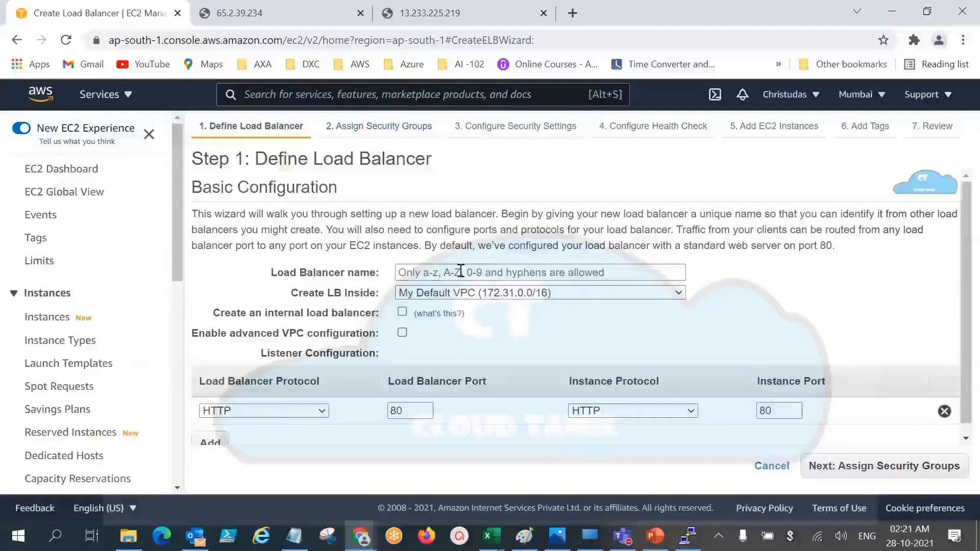
Step: Name the load balancer LBweb and check it against the load balancer name given in the PowerPoint slide
left_click(451, 274)
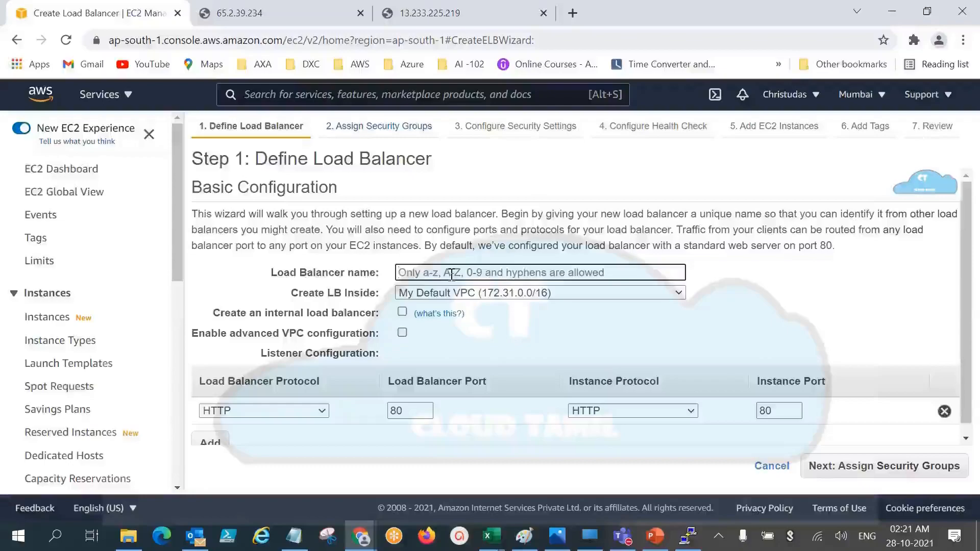
type("LBweb")
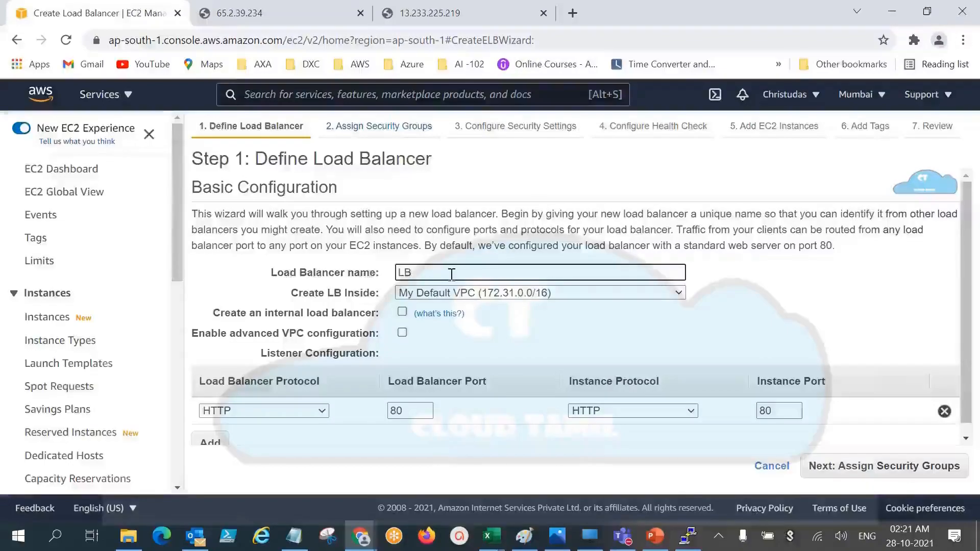
left_click(653, 538)
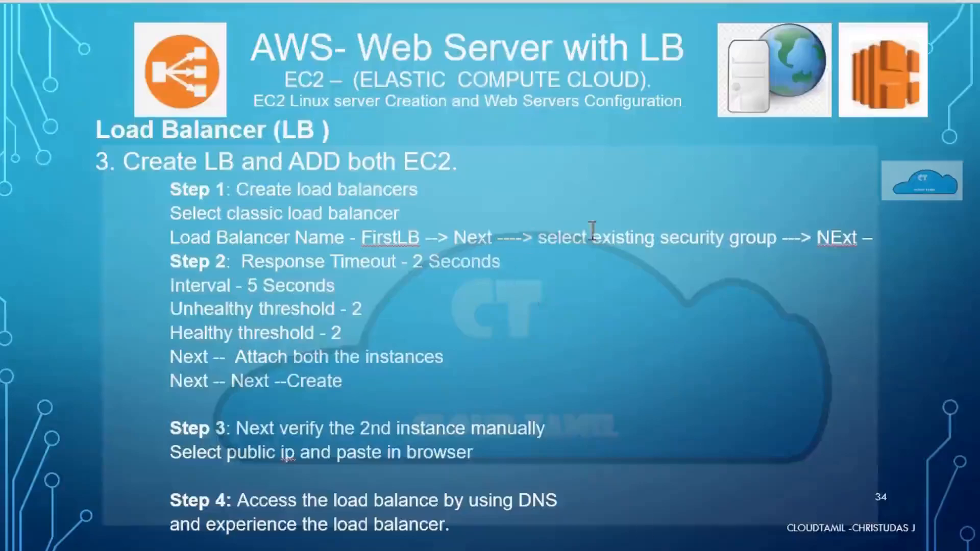
left_click_drag(421, 237, 361, 240)
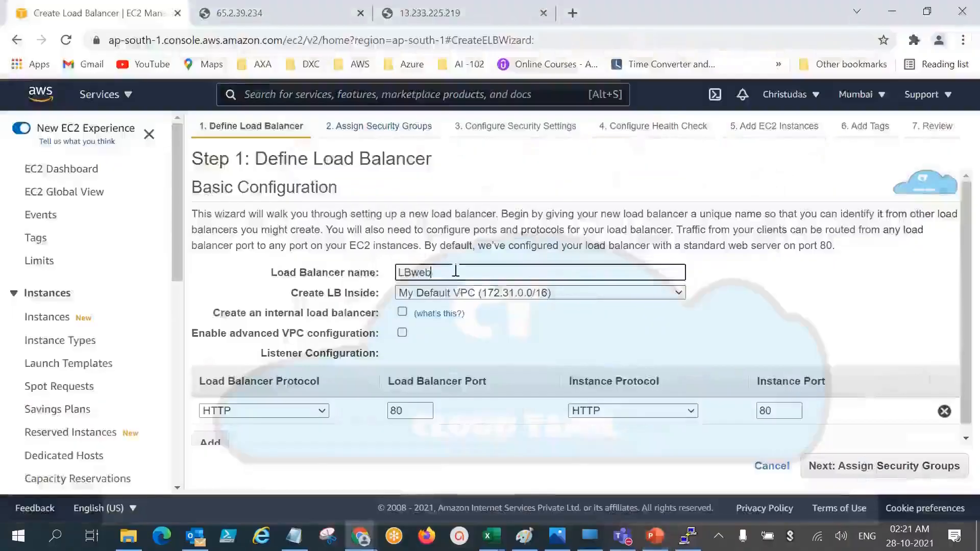
left_click_drag(455, 270, 360, 271)
Step: Keep the default VPC and the HTTP port 80 listener, and continue to assigning security groups
left_click(513, 336)
scroll(511, 332, "down", 1)
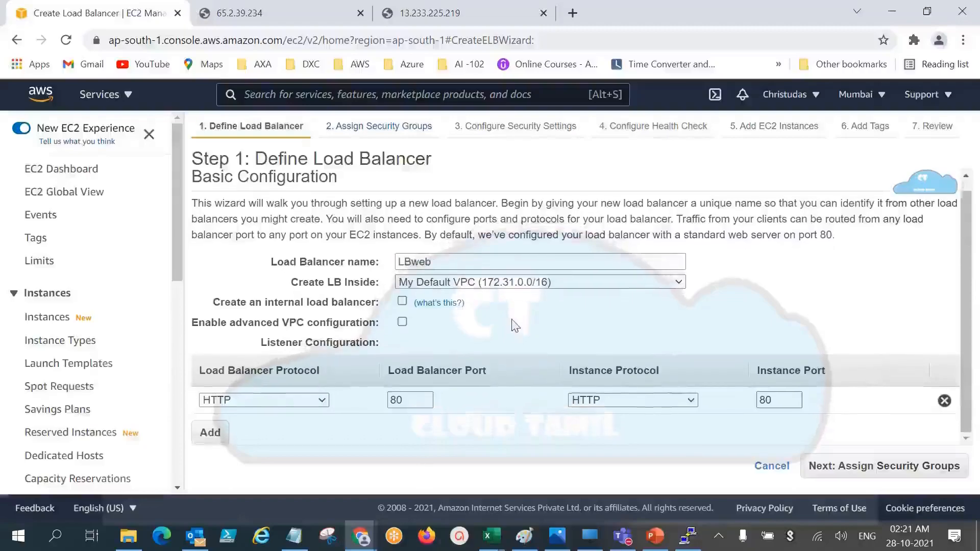
left_click(902, 472)
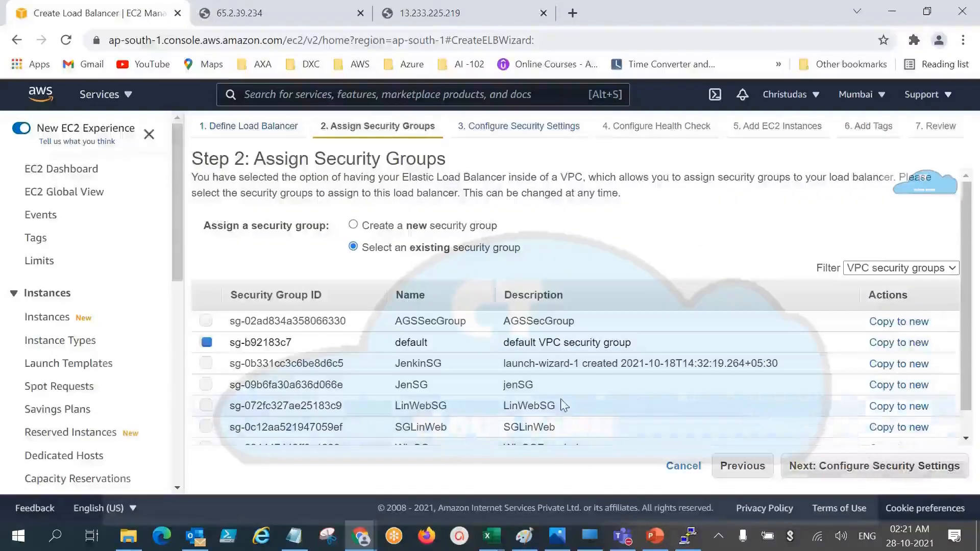
Step: Assign the SGLinWeb security group in addition to the default one, and continue past the security settings to the health check
left_click(206, 427)
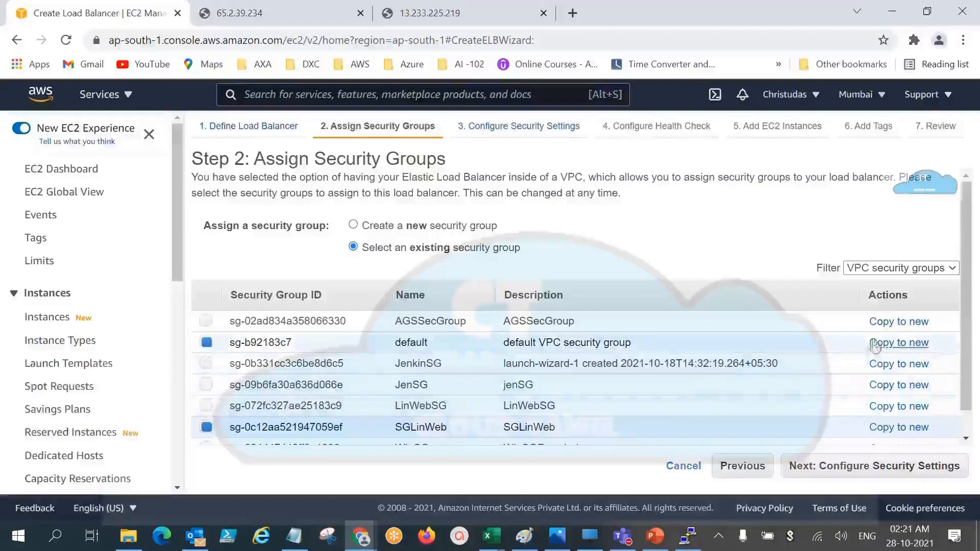
left_click_drag(969, 325, 970, 361)
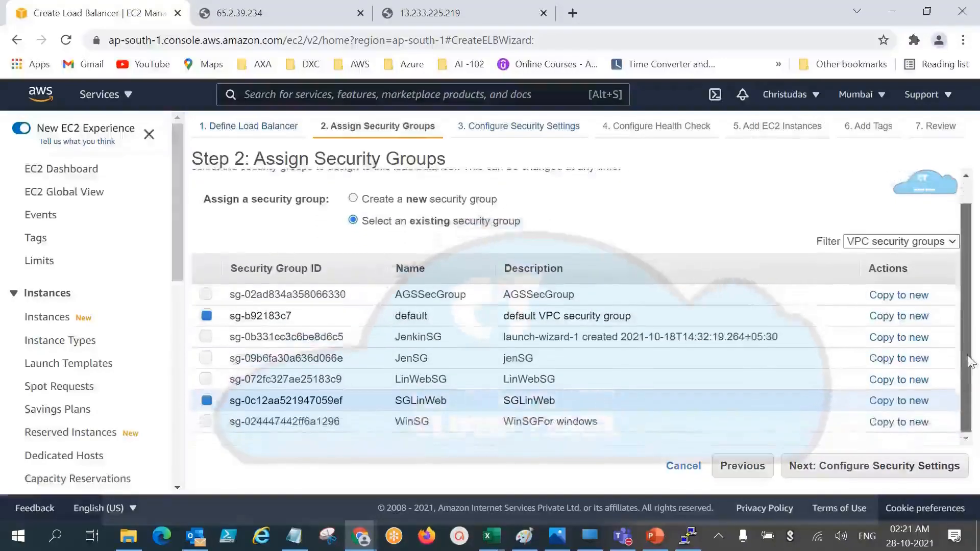
left_click(894, 470)
left_click(894, 471)
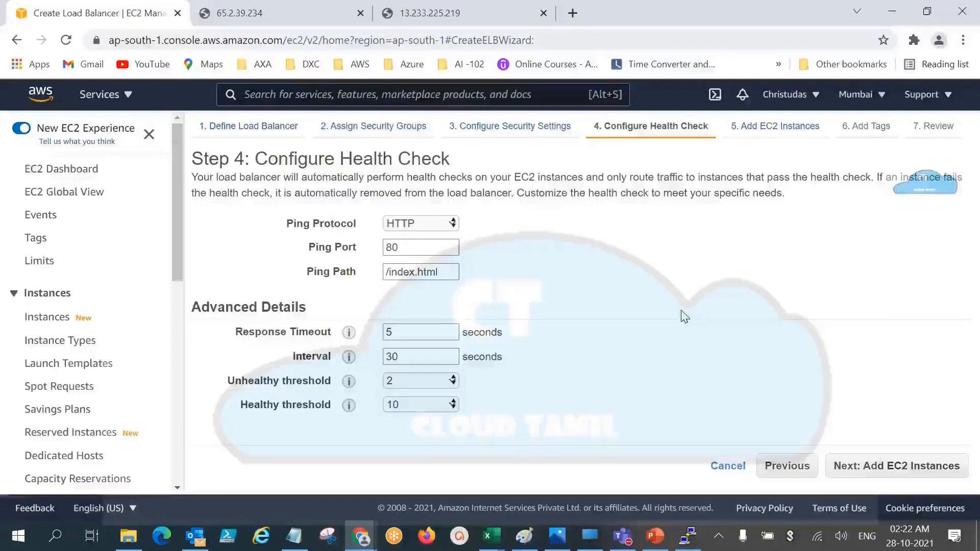
Step: Set the health check's response timeout to 2 seconds and its interval to 5 seconds
mouse_move(300, 334)
mouse_move(350, 337)
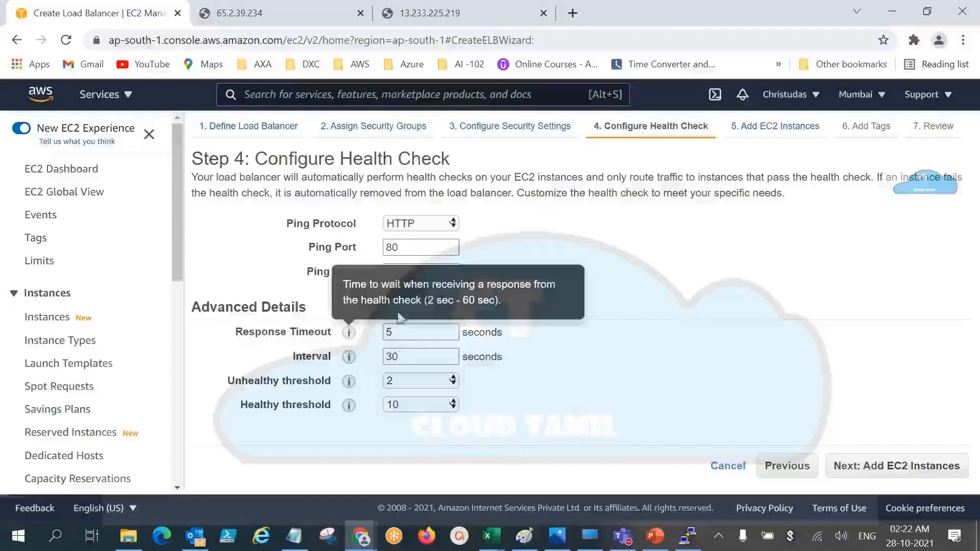
double_click(391, 333)
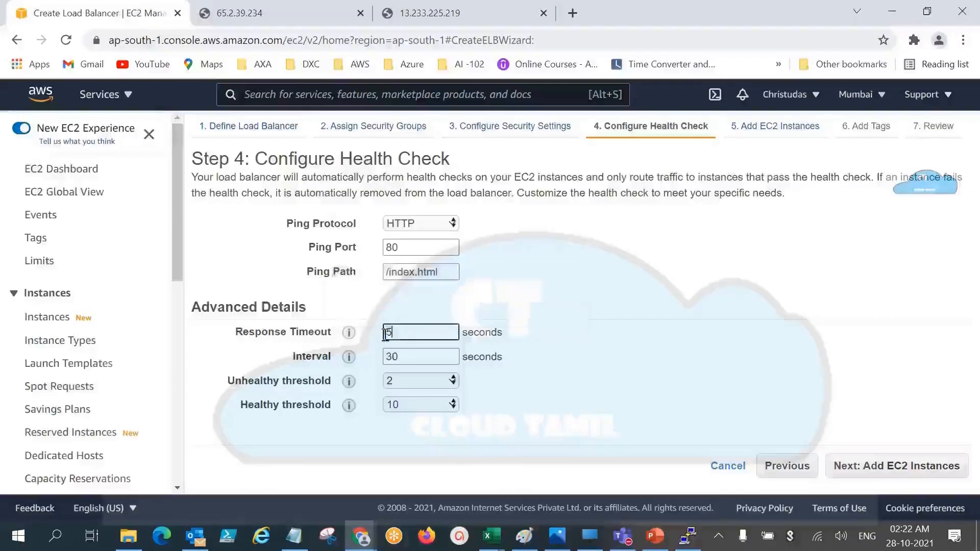
mouse_move(348, 361)
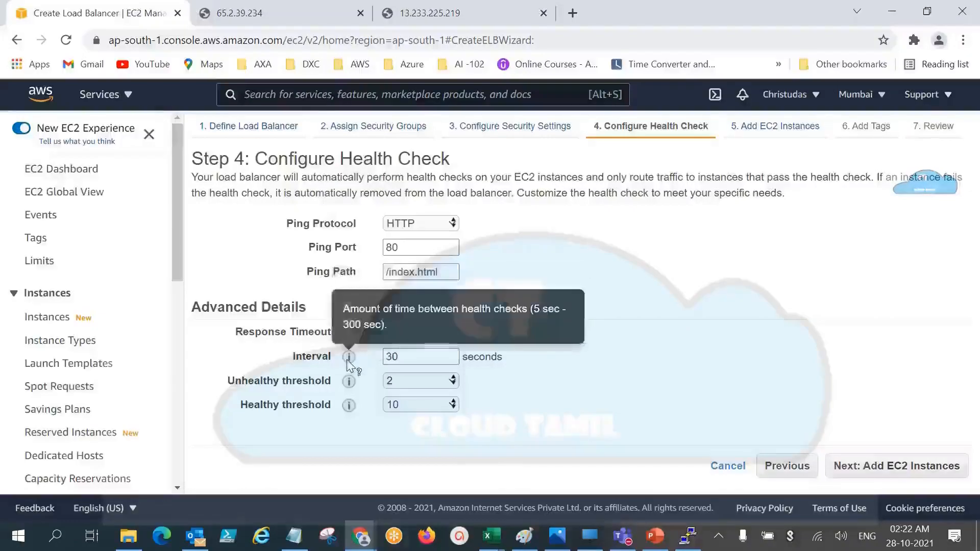
type("2")
double_click(391, 357)
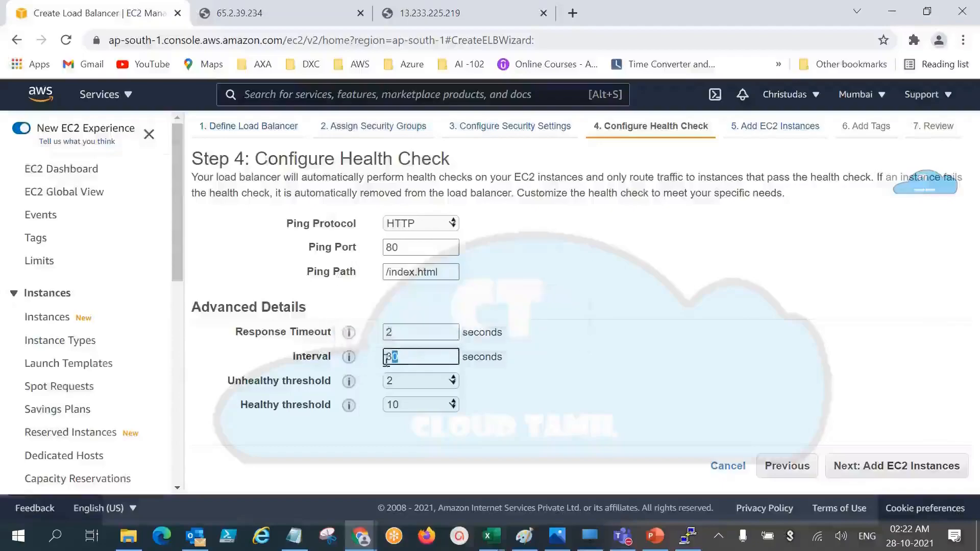
type("5")
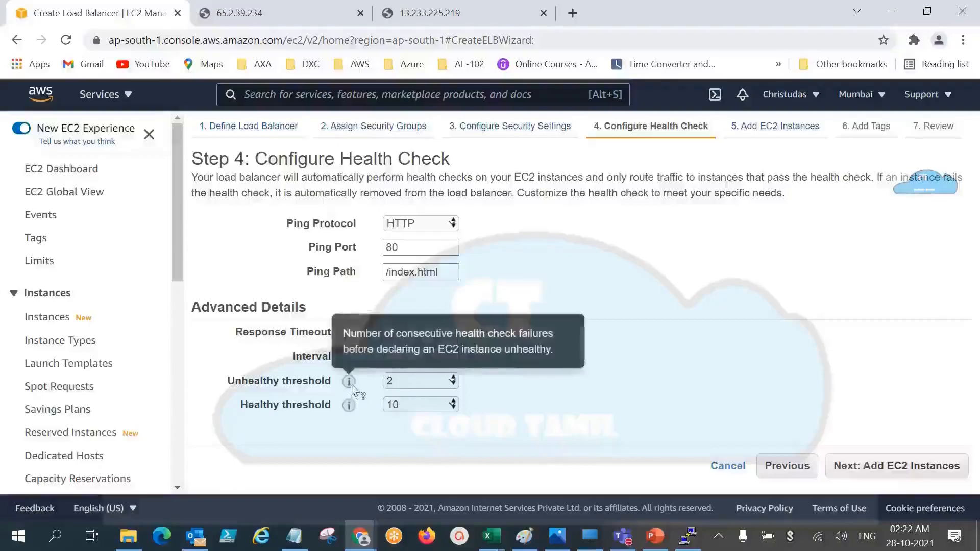
Step: Keep the unhealthy threshold at 2, set the healthy threshold to 2, and continue to adding EC2 instances
mouse_move(355, 410)
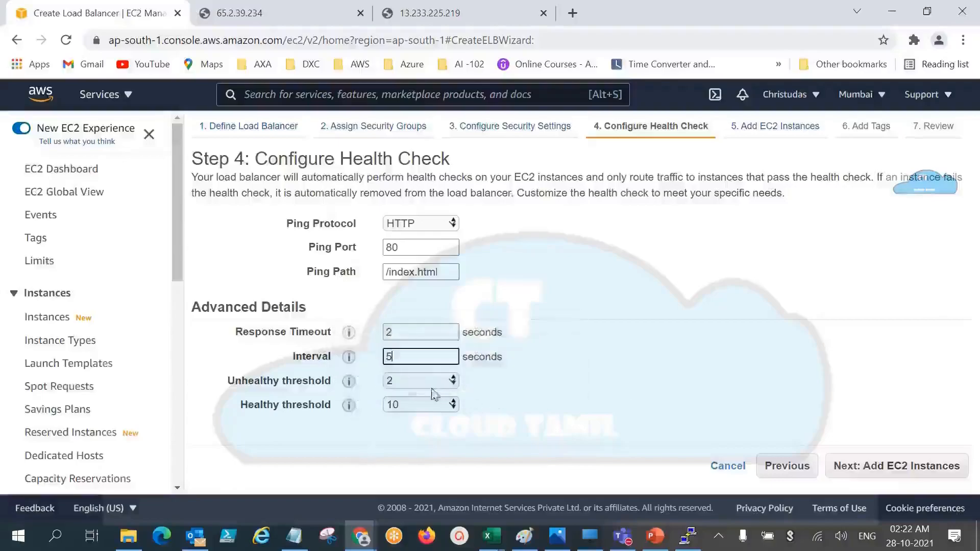
left_click(392, 382)
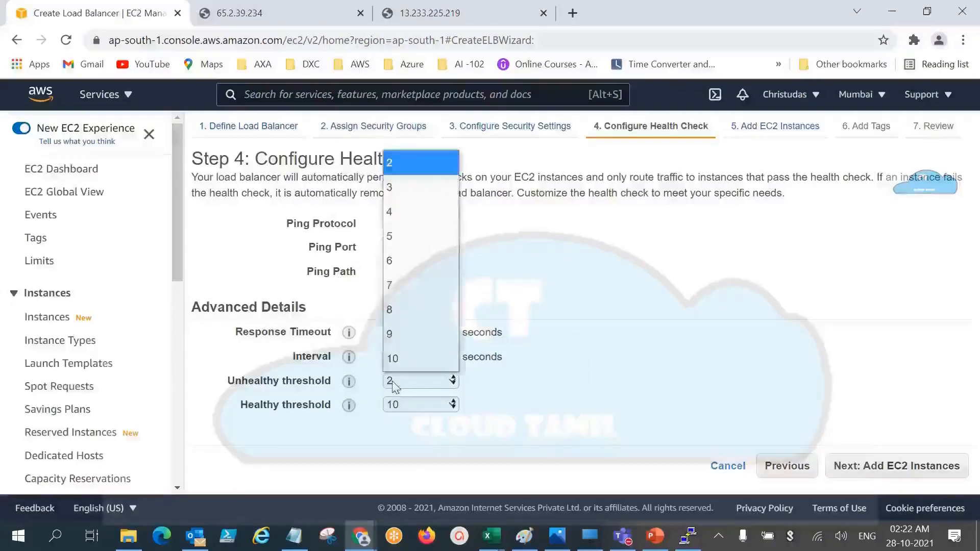
left_click(544, 396)
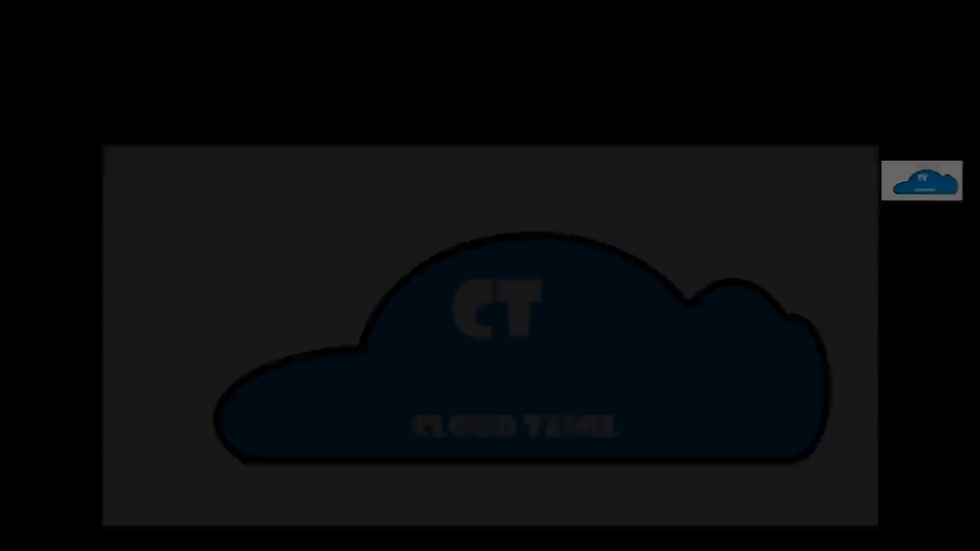
left_click(397, 405)
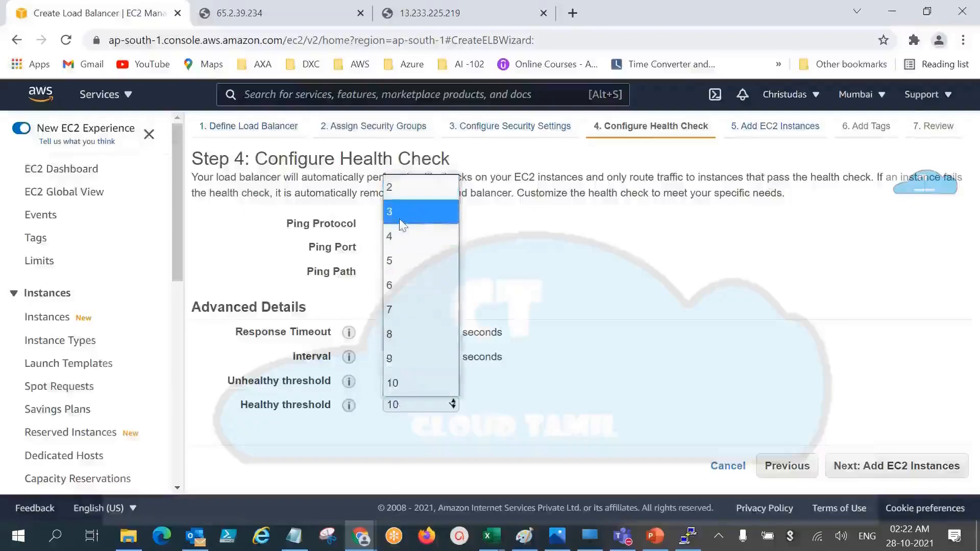
left_click(405, 196)
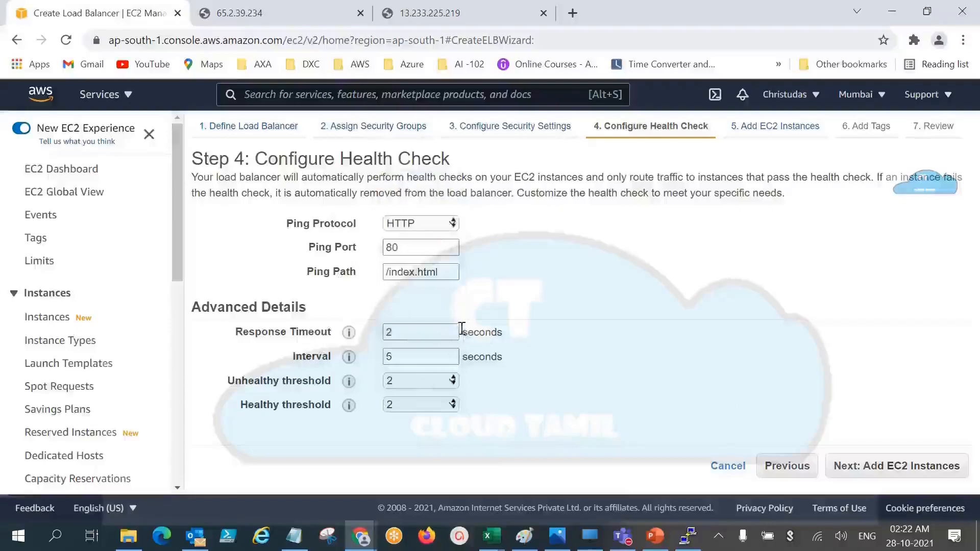
mouse_move(353, 333)
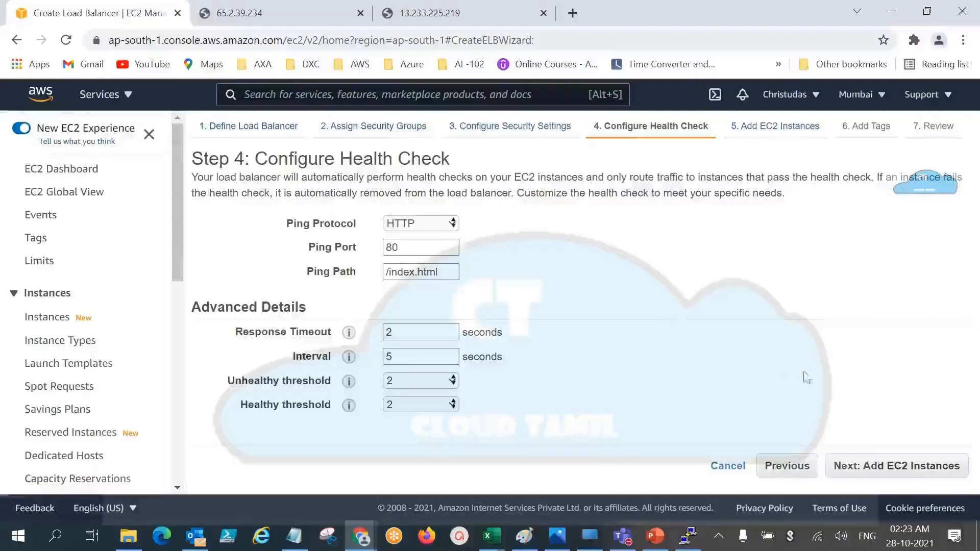
left_click(880, 464)
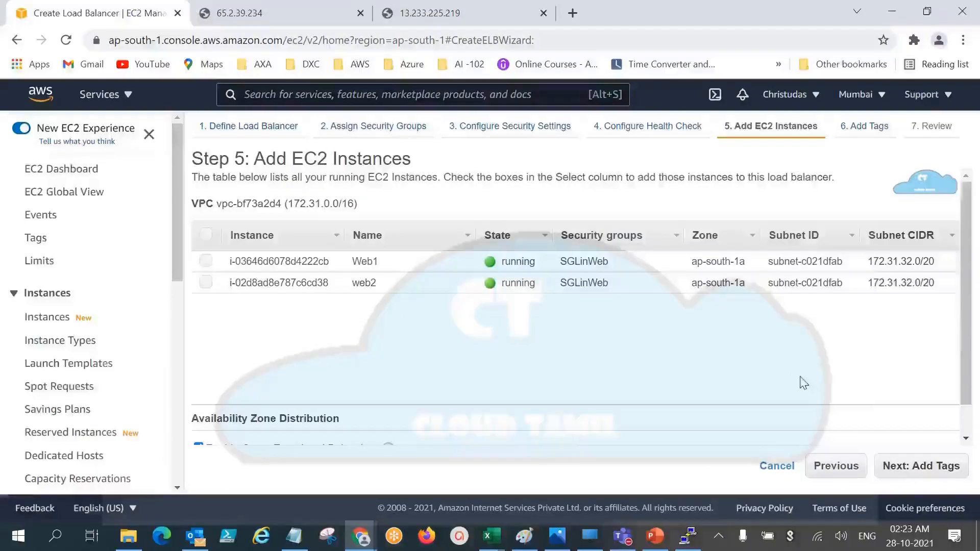
Step: Add the Web1 and web2 instances to the load balancer and continue to the review without adding tags
left_click(206, 261)
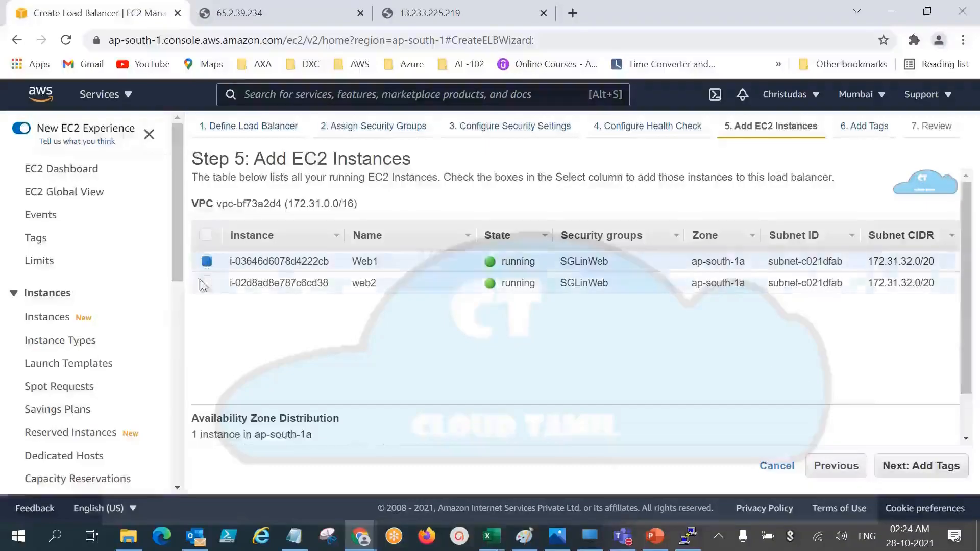
left_click(206, 282)
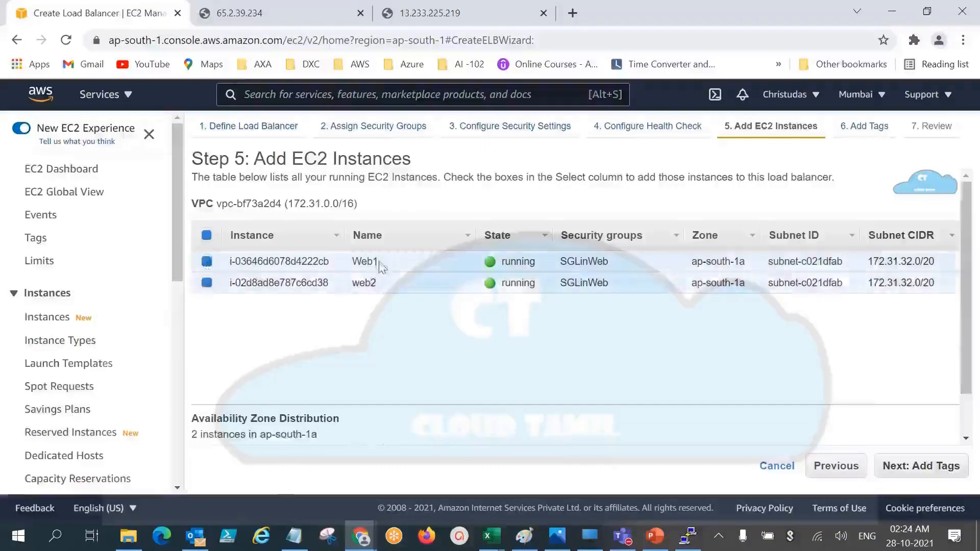
left_click(937, 475)
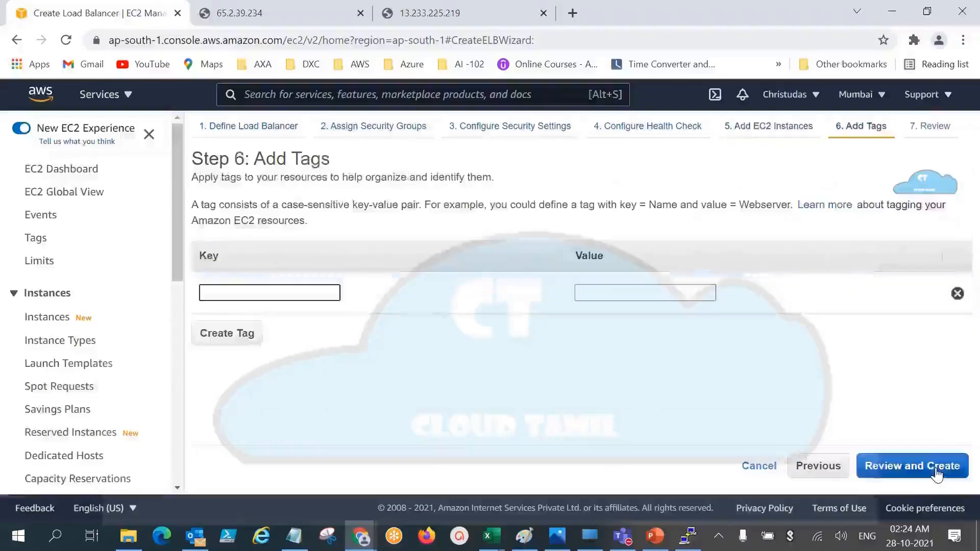
left_click(937, 475)
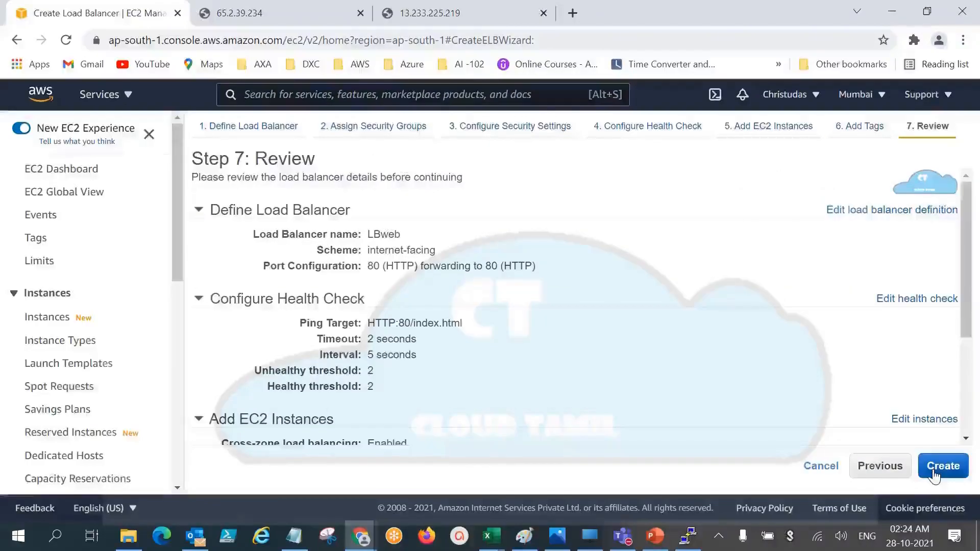
Step: Review the load balancer's settings, create it, and return to the load balancer list
scroll(973, 276, "down", 2)
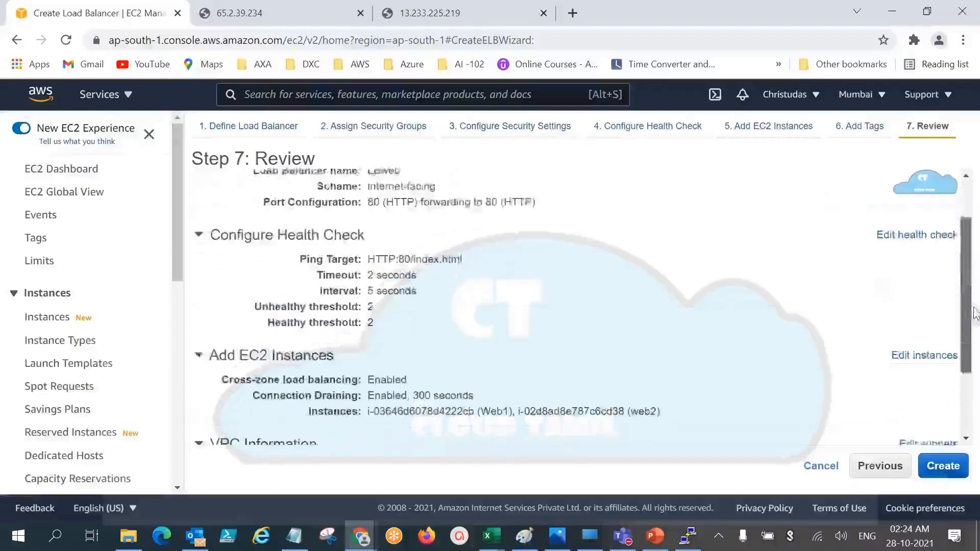
scroll(973, 276, "up", 2)
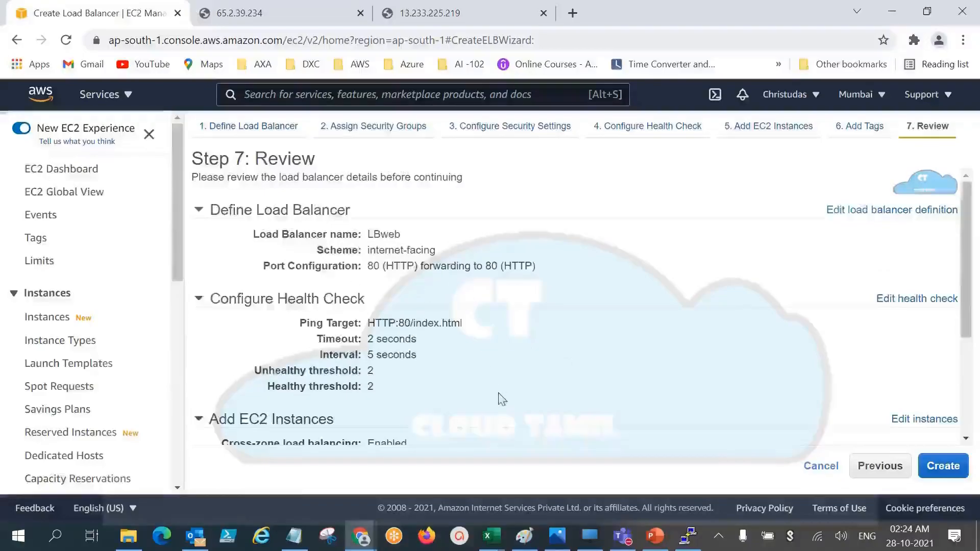
scroll(499, 400, "down", 3)
scroll(462, 385, "down", 1)
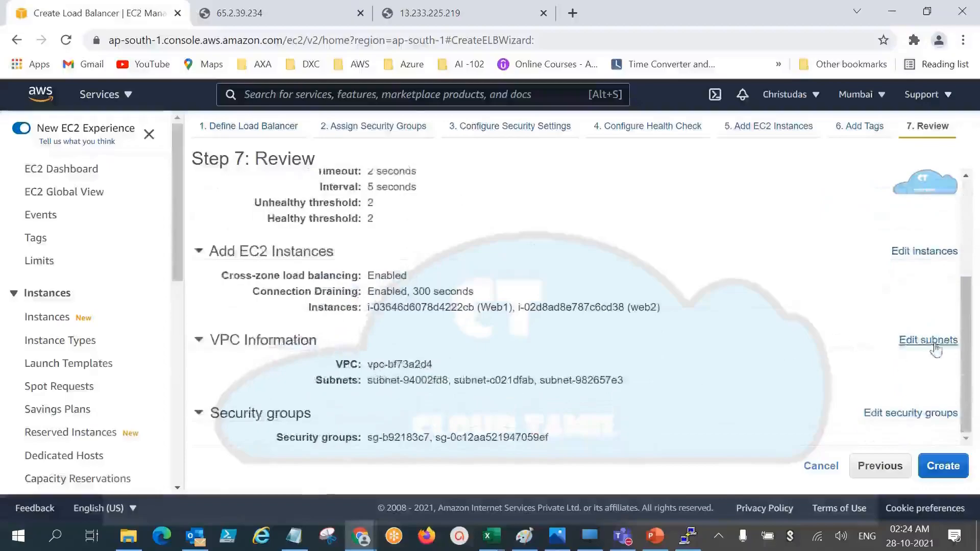
mouse_move(963, 351)
left_mouse_down()
mouse_move(956, 256)
mouse_move(931, 244)
left_mouse_up()
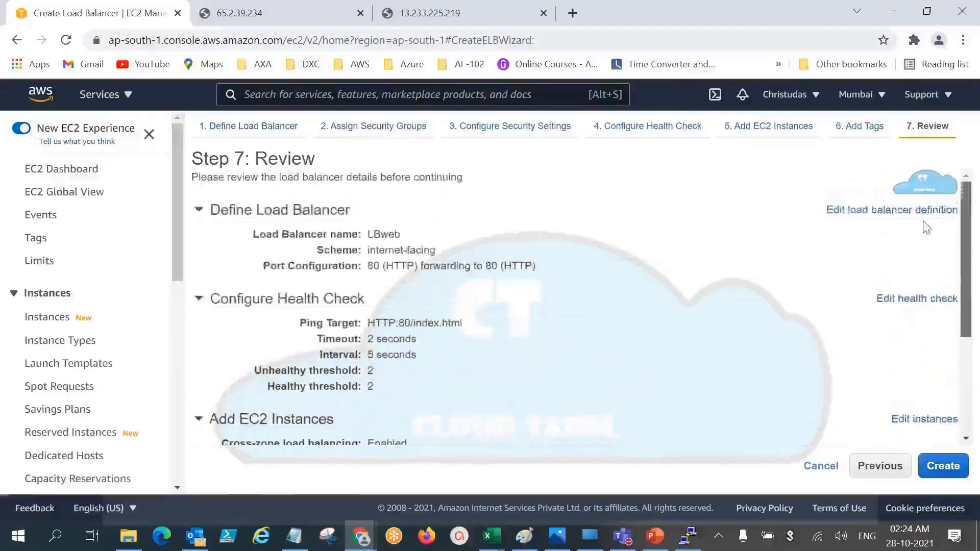
scroll(945, 266, "down", 1)
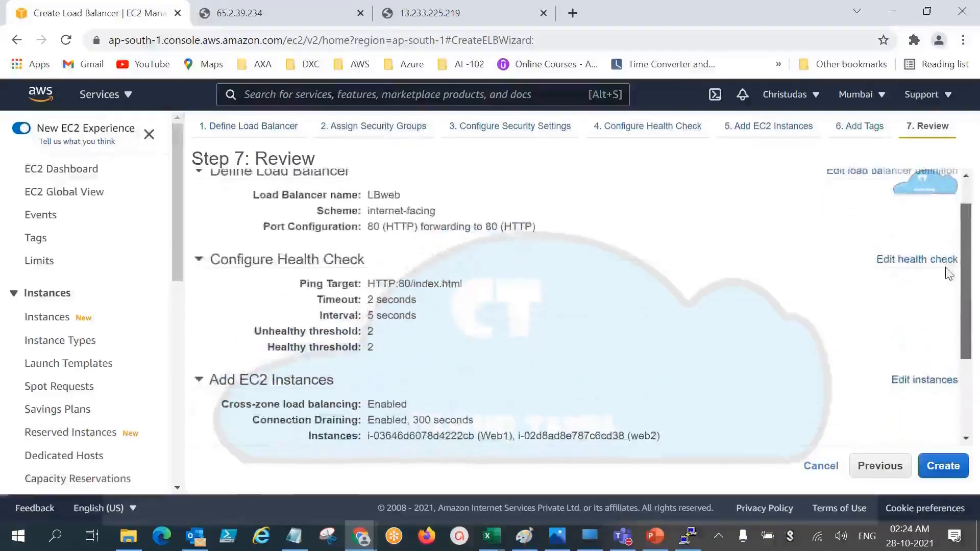
scroll(949, 274, "down", 2)
left_click(944, 468)
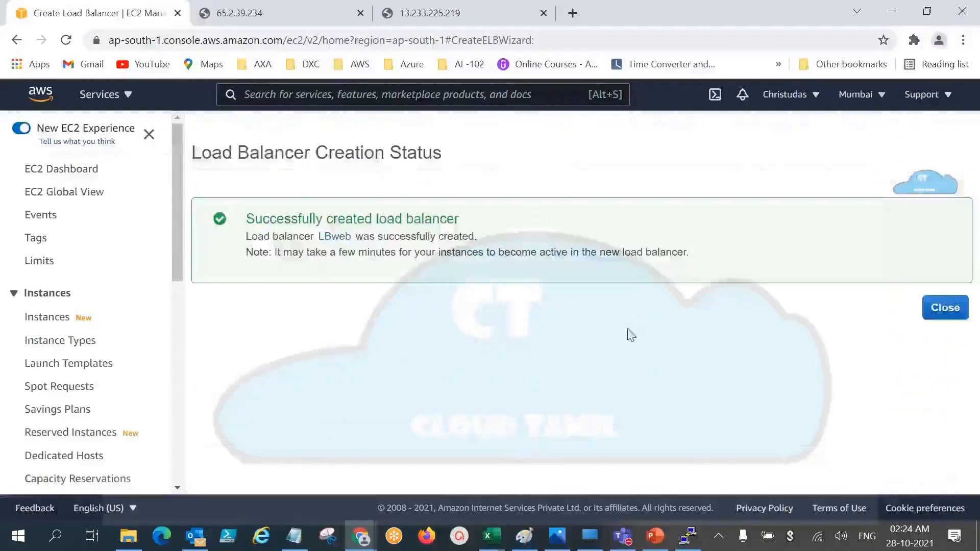
left_click(944, 307)
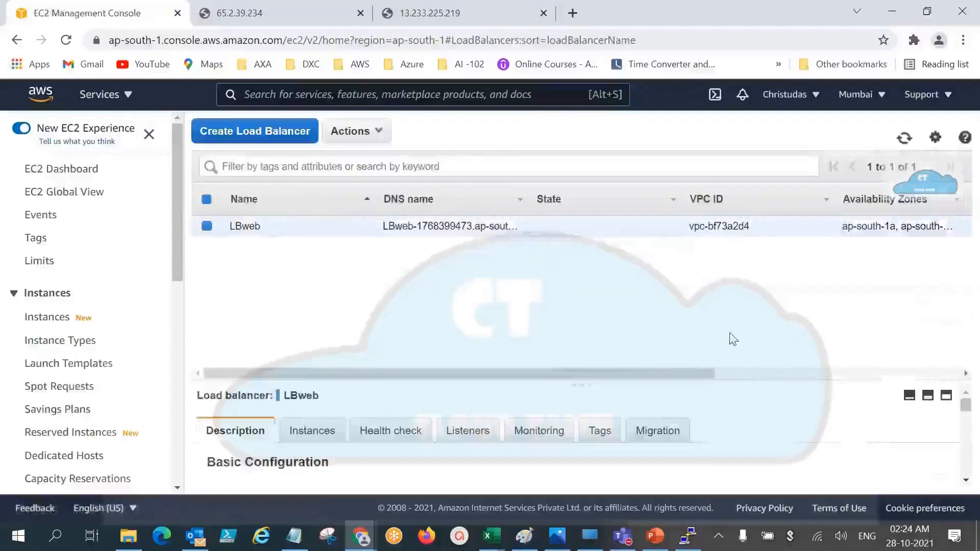
Step: Widen the DNS name column to fit LBweb's full DNS name, and select that name
left_click_drag(526, 202, 611, 225)
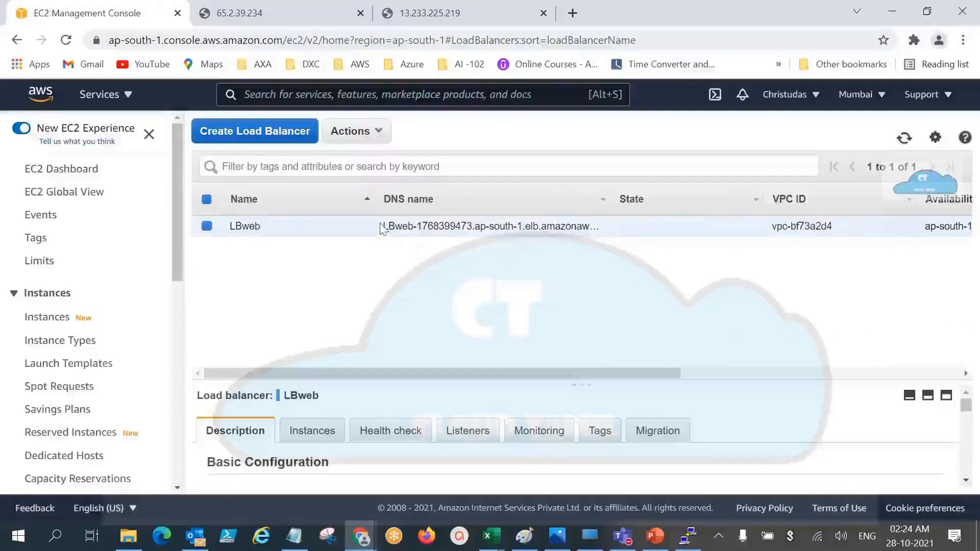
left_click_drag(382, 229, 597, 252)
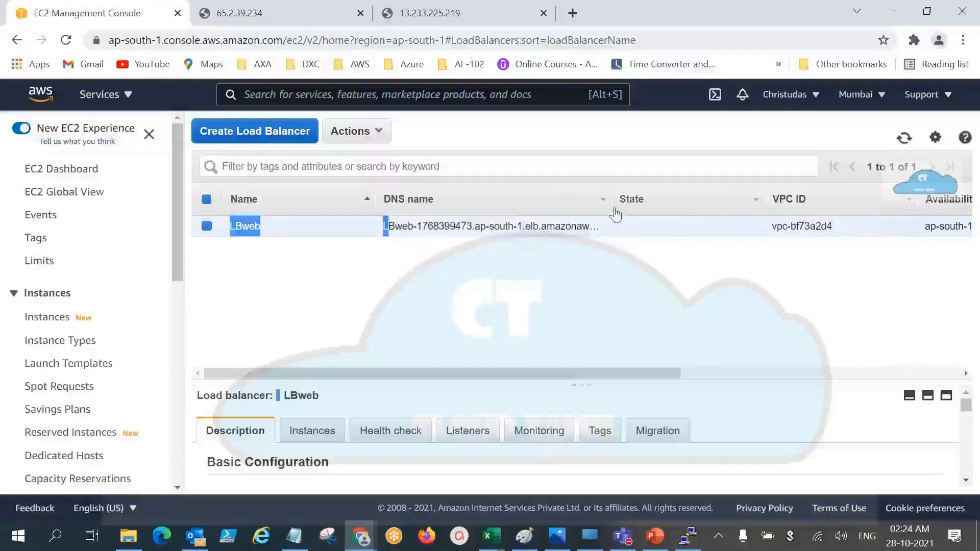
left_click_drag(608, 203, 728, 227)
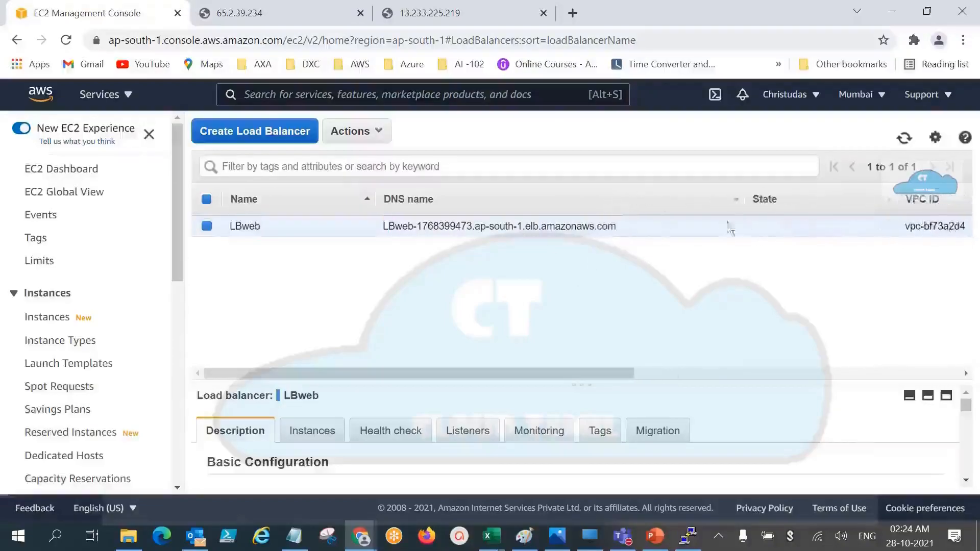
left_click_drag(636, 240, 375, 216)
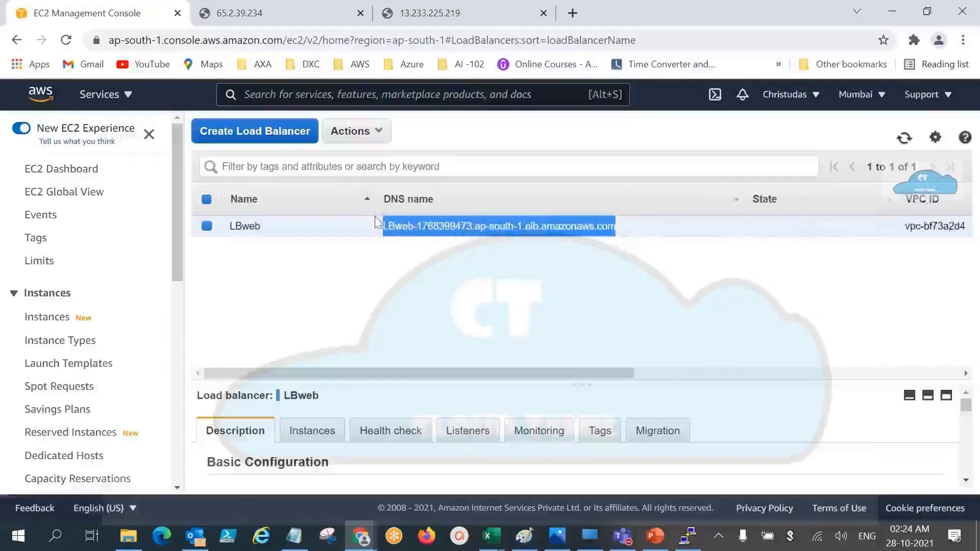
right_click(441, 225)
left_click(358, 289)
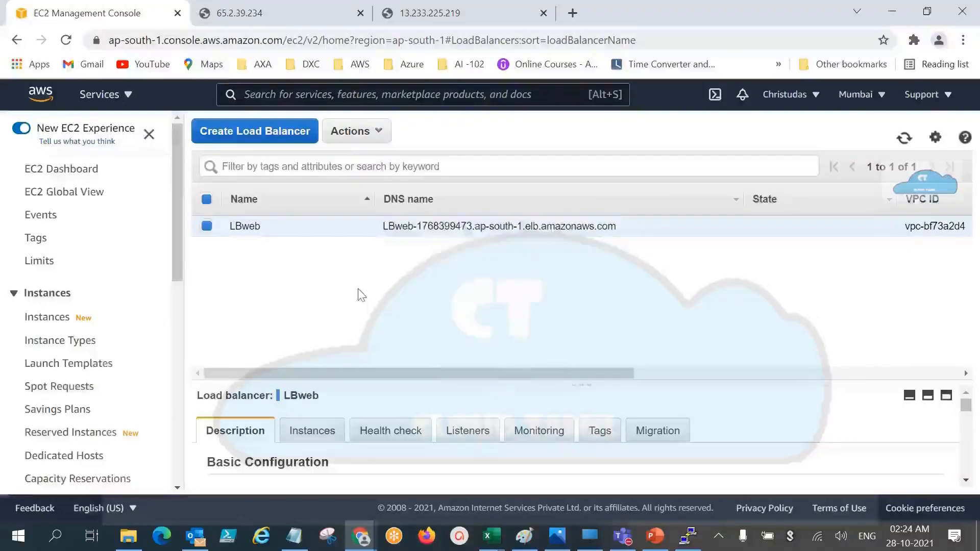
Step: Copy LBweb's DNS name and open it as an address in a new browser tab
left_click_drag(627, 235, 383, 226)
key("ctrl+c")
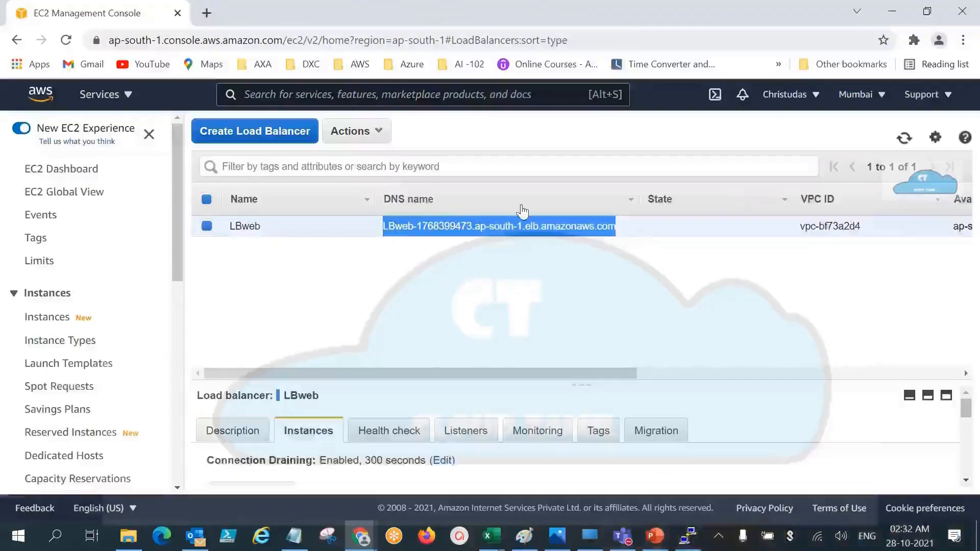
left_click(206, 13)
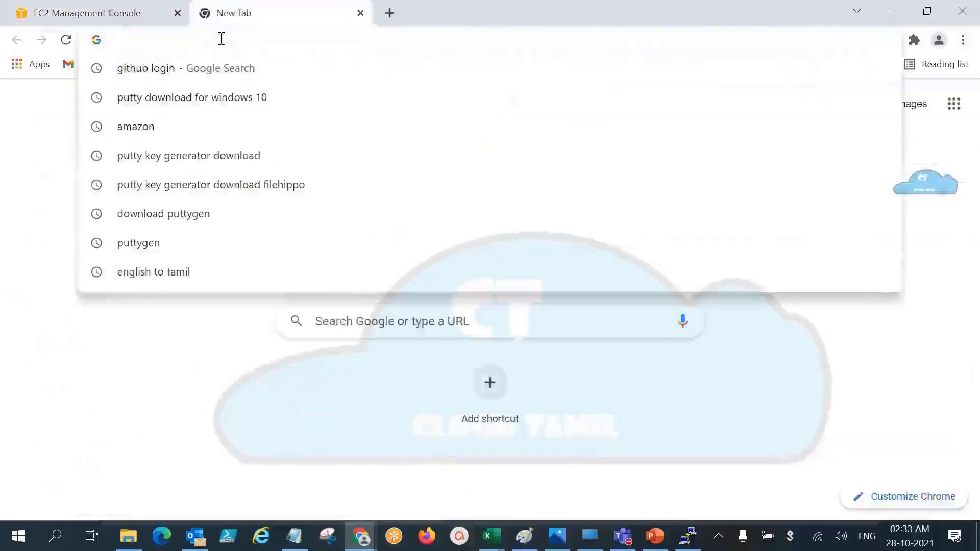
key("ctrl+v")
key("Return")
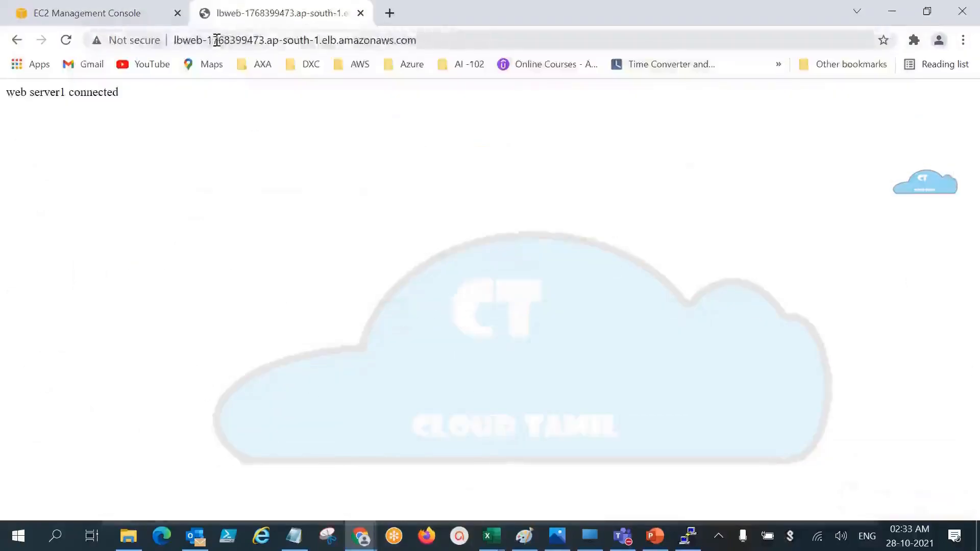
Step: Reload the load balancer's DNS address several times to check which web server answers each request
left_click(427, 40)
left_click(427, 40)
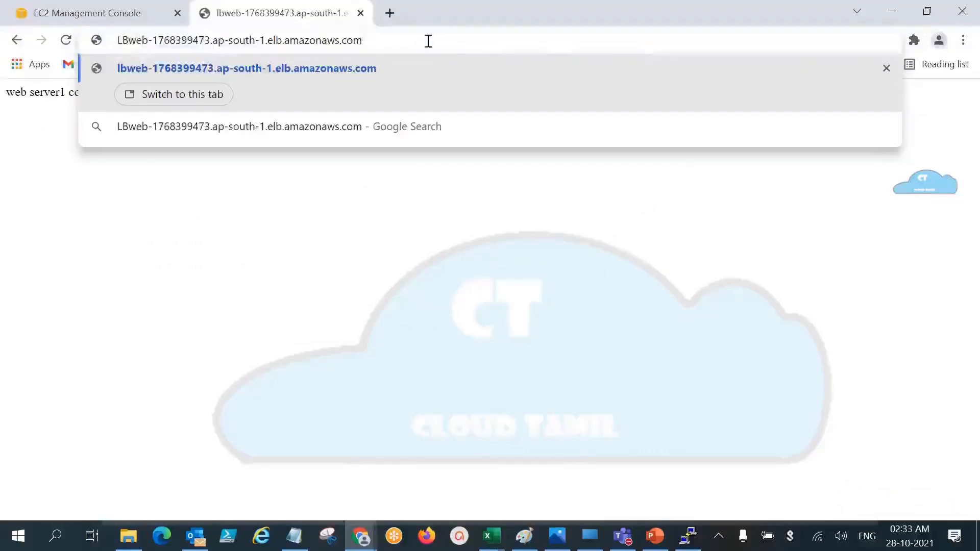
key("Return")
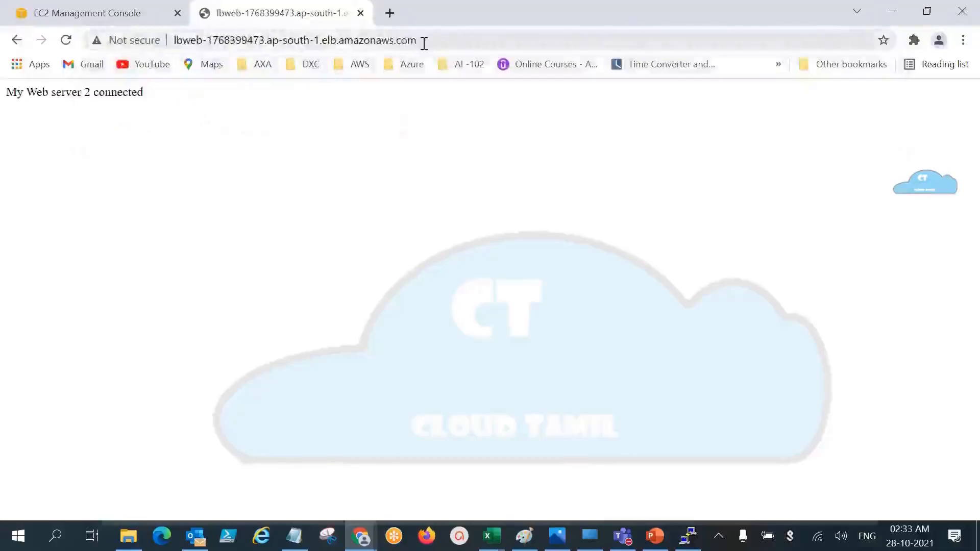
left_click(432, 45)
key("Return")
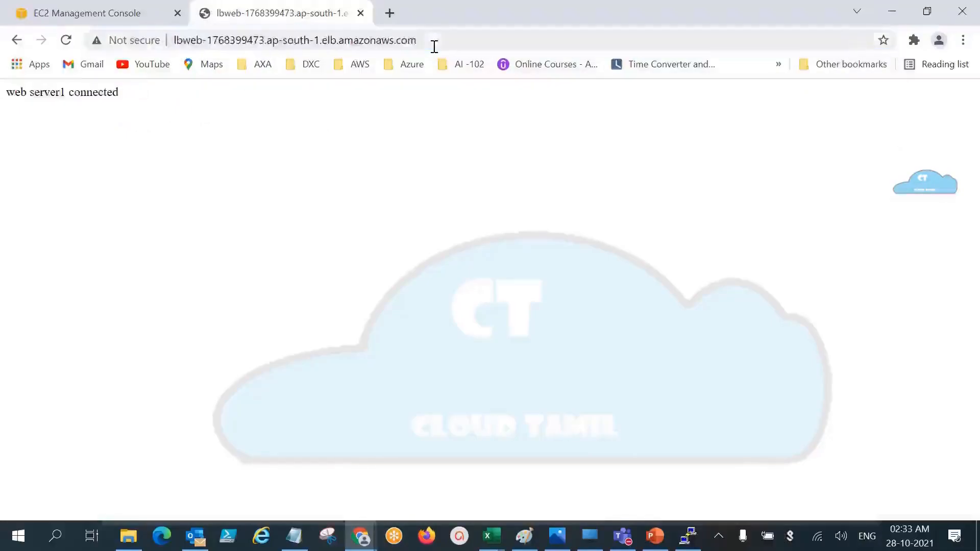
left_click(443, 45)
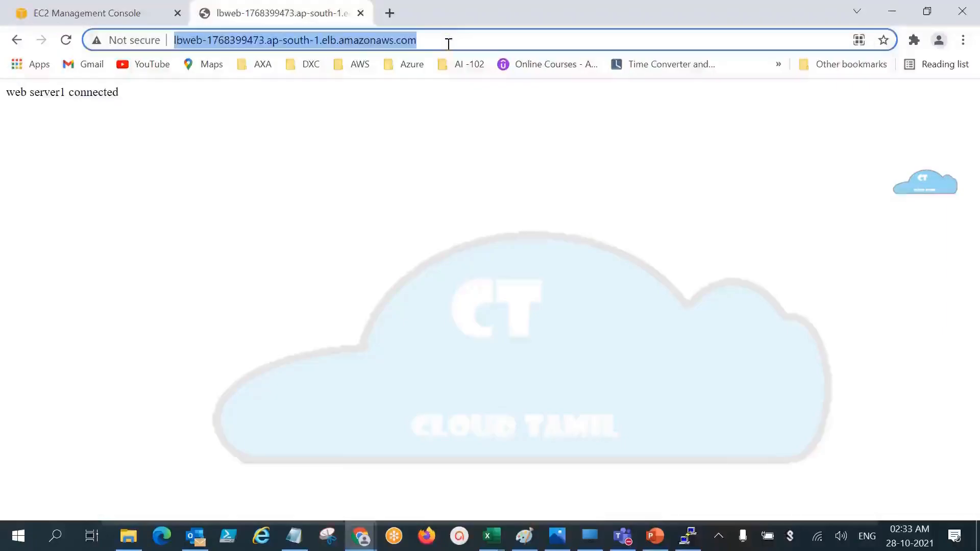
key("Return")
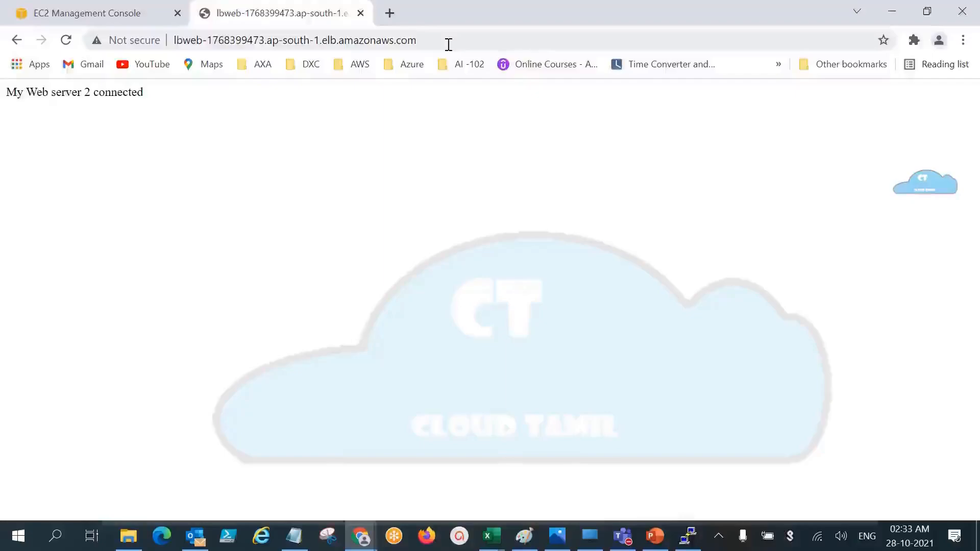
left_click(457, 44)
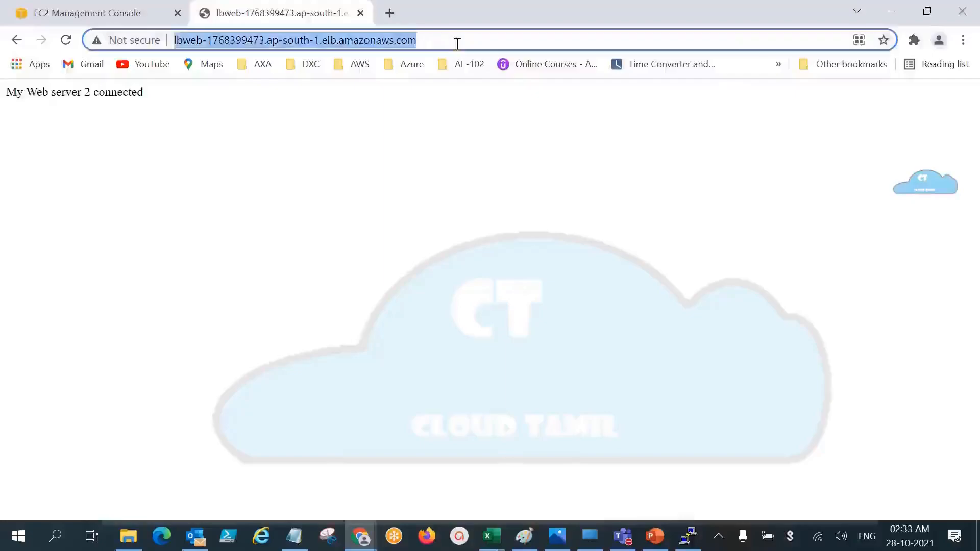
key("Return")
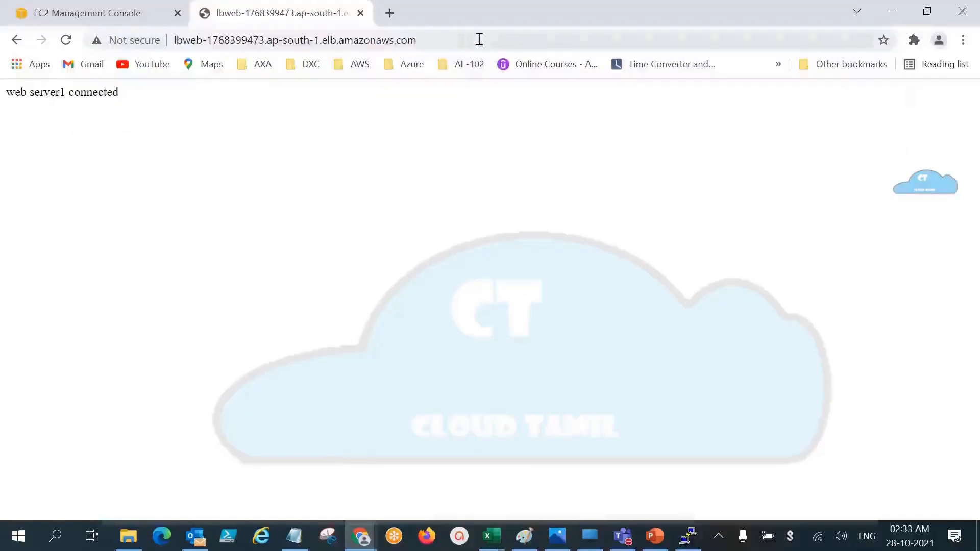
left_click(475, 40)
key("Return")
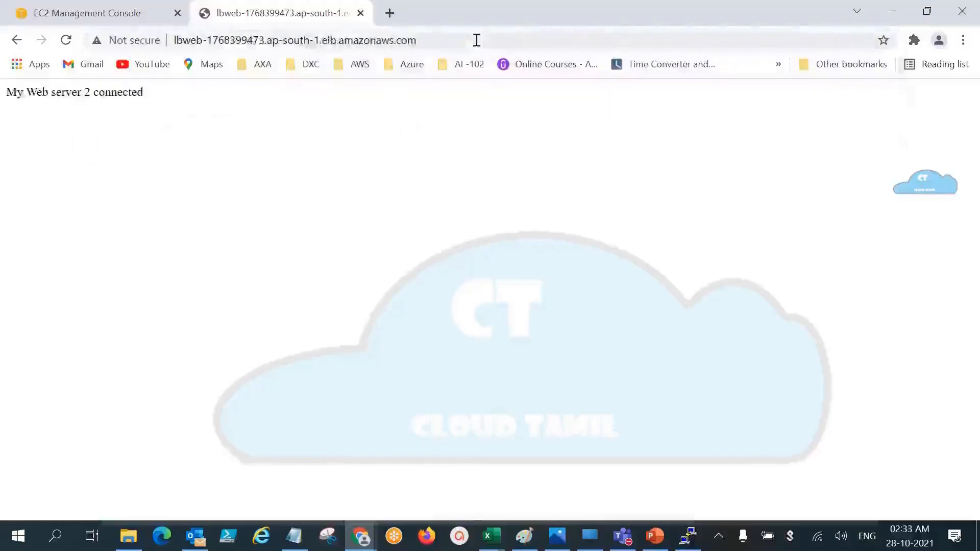
left_click(447, 42)
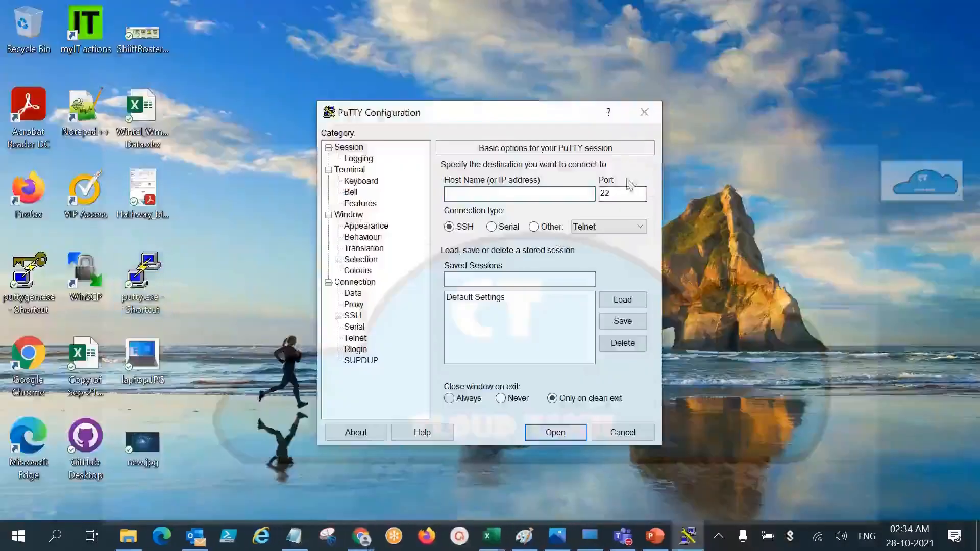
Step: Copy web2's ec2-user connection address from the Notepad notes and enter it as the PuTTY host name
left_click(294, 536)
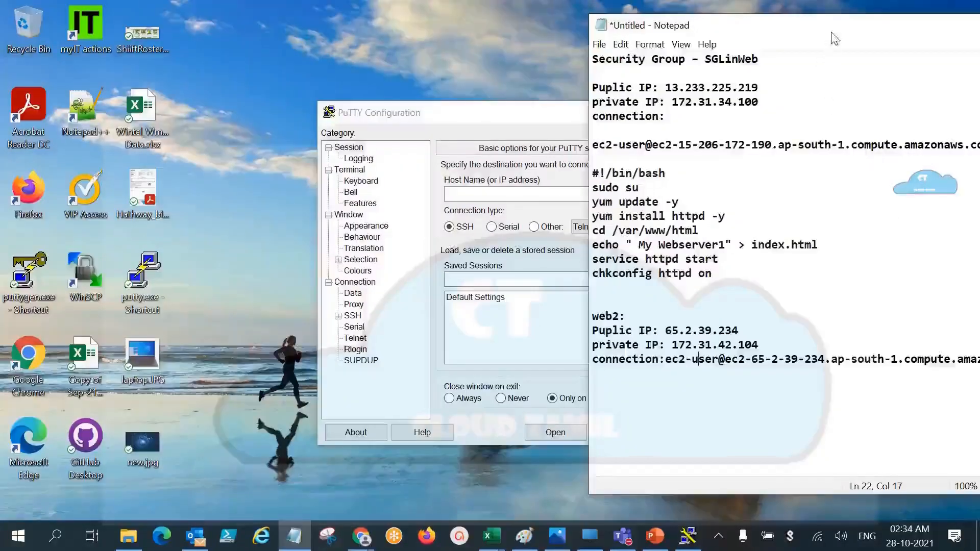
left_click_drag(832, 33, 713, 36)
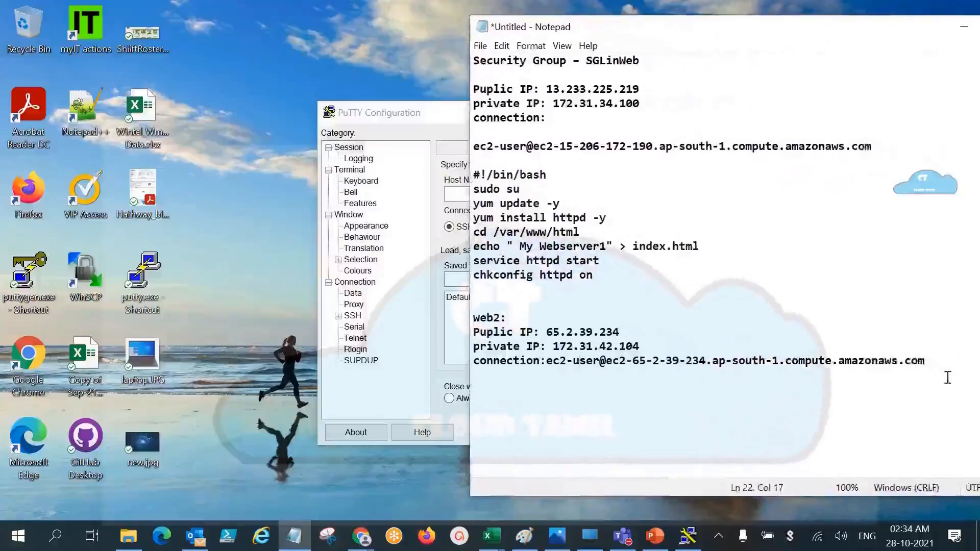
left_click_drag(926, 361, 547, 362)
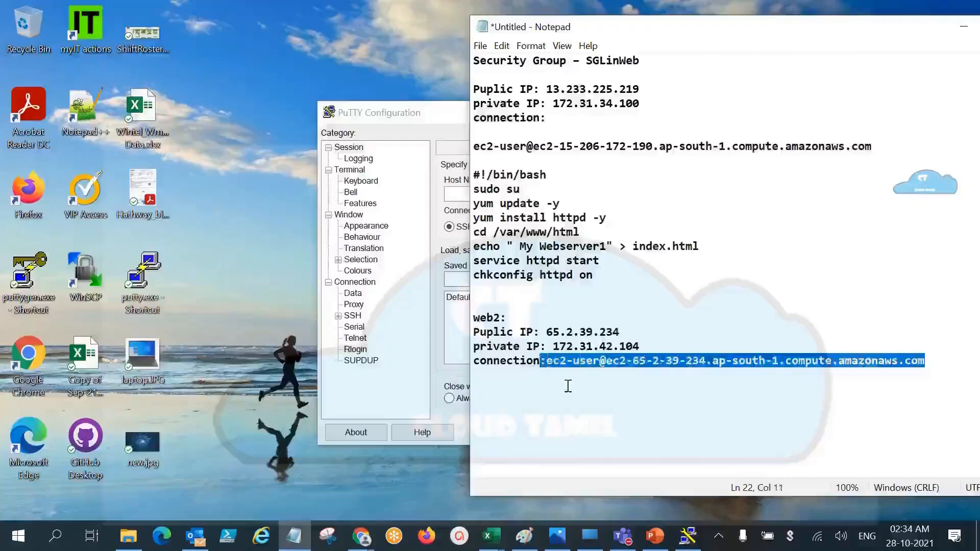
left_click_drag(929, 361, 551, 377)
key("ctrl+c")
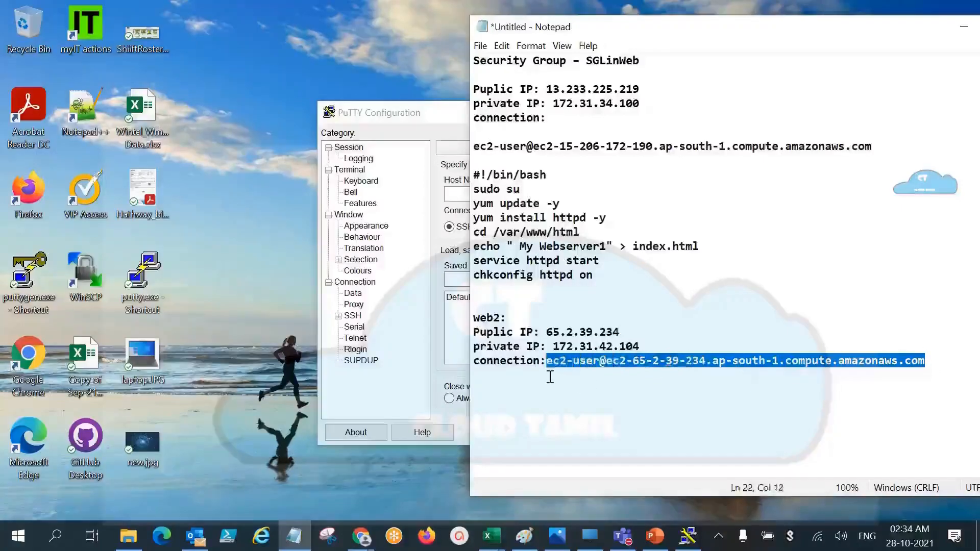
left_click(451, 193)
key("ctrl+v")
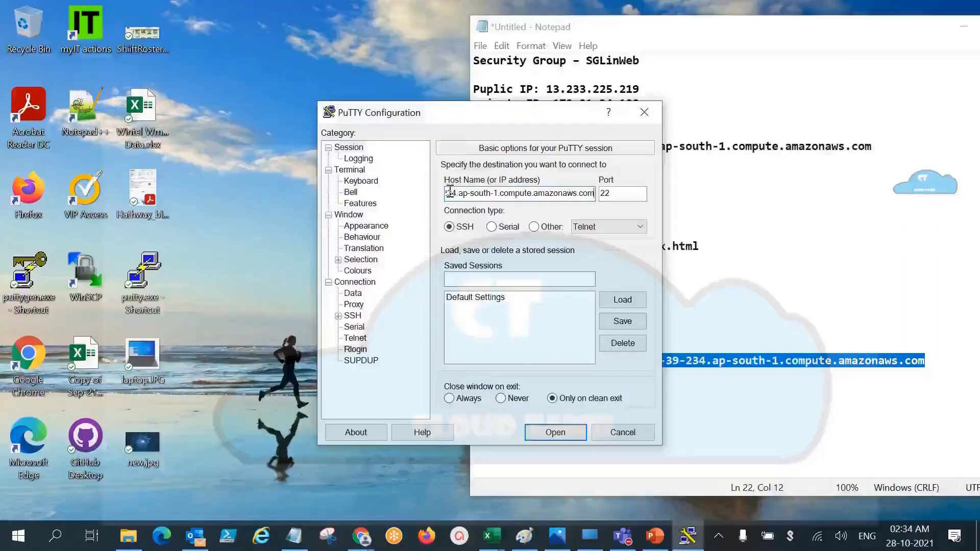
Step: Set Lin1WebKP.ppk as the SSH authentication private key file, open the session to web2 and accept the security alert
left_click(351, 316)
left_click(338, 316)
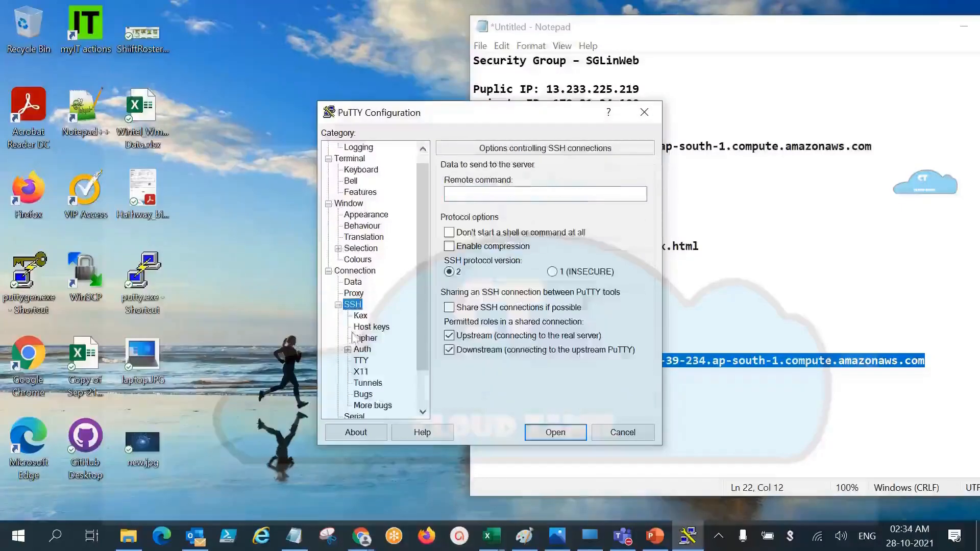
left_click(362, 350)
left_click(620, 341)
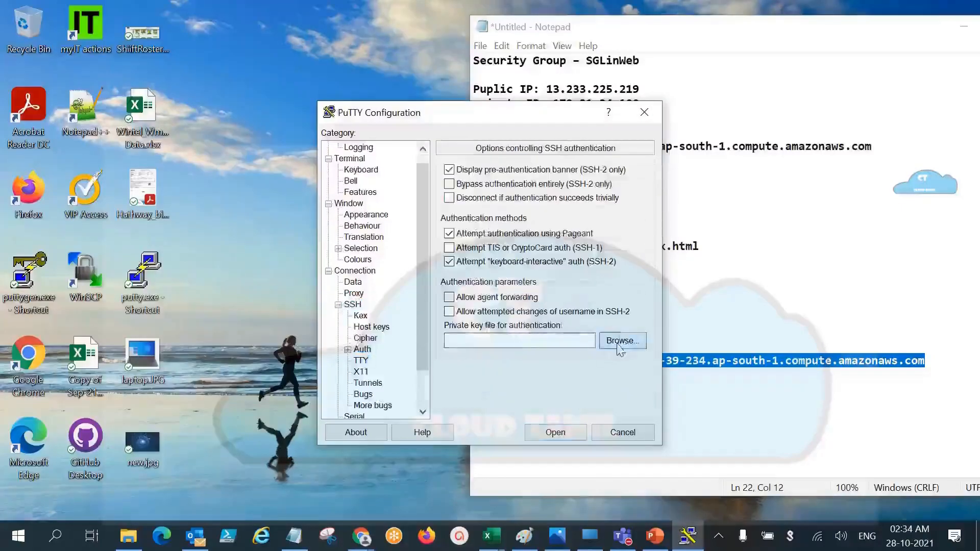
left_click(505, 202)
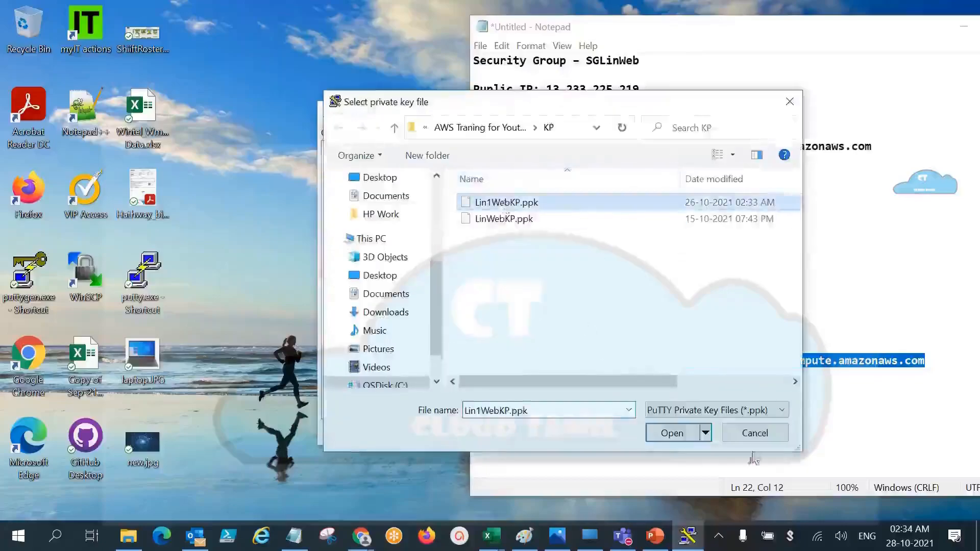
left_click(673, 434)
left_click(556, 434)
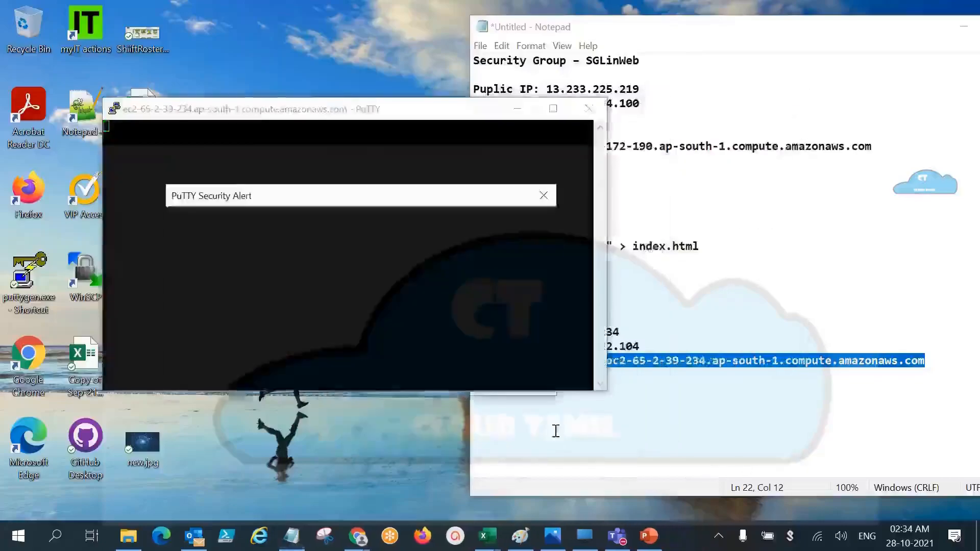
left_click(386, 380)
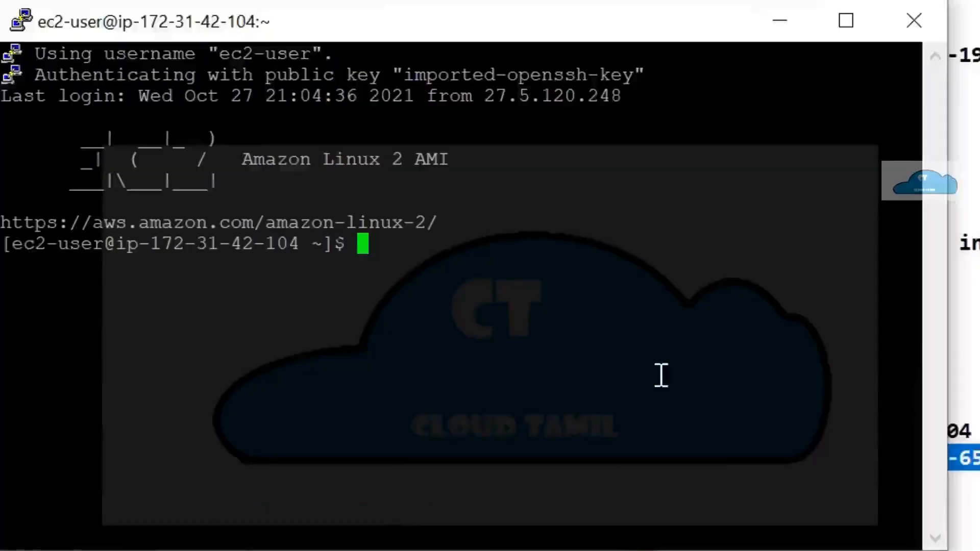
Step: Switch to the root user on web2 with sudo su
type("sudo")
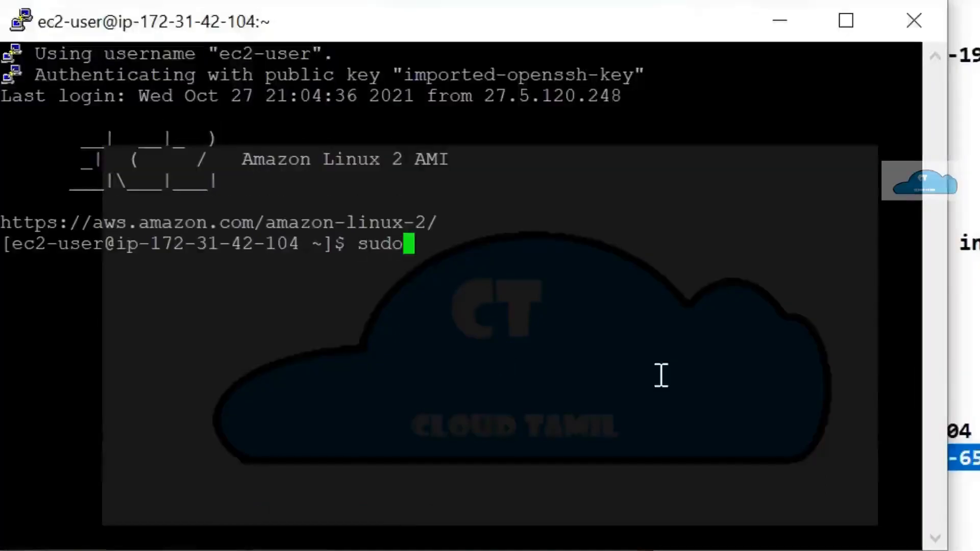
type(" su")
key("Return")
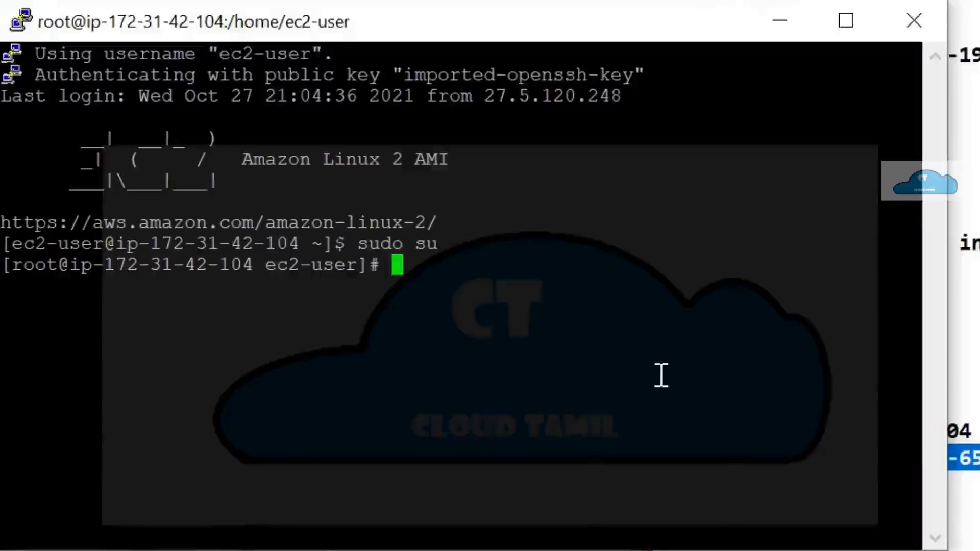
Step: Change to the /var/www/html directory on web2 and list its files
type("cd /va")
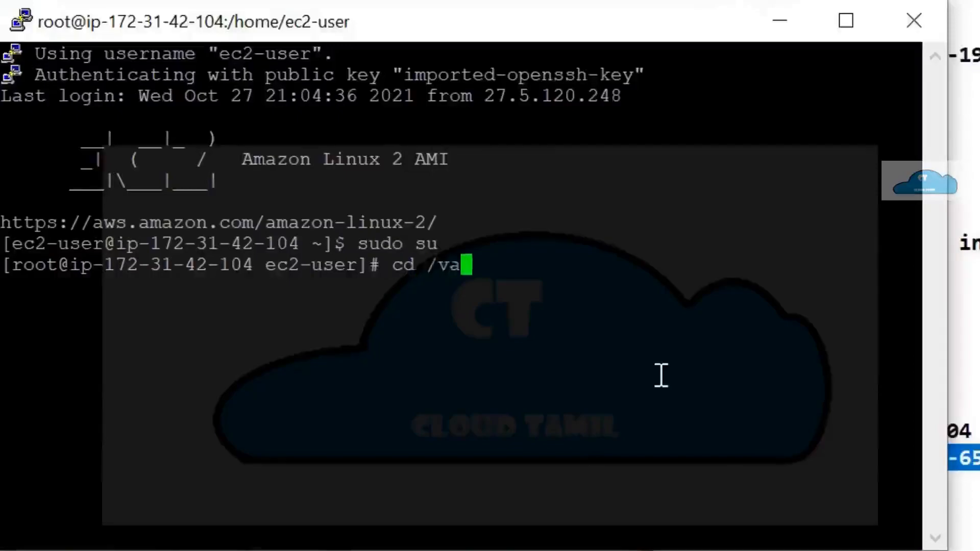
type("r/www")
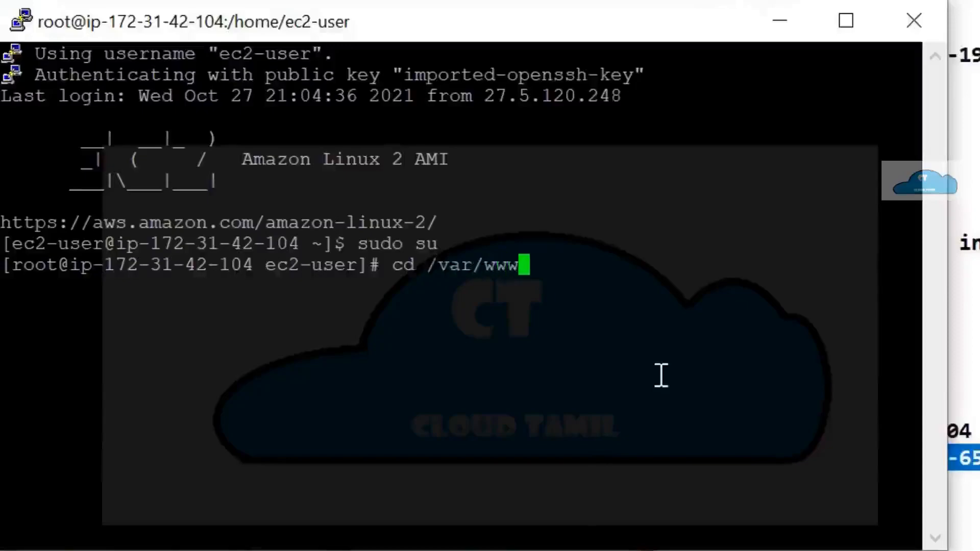
type("/")
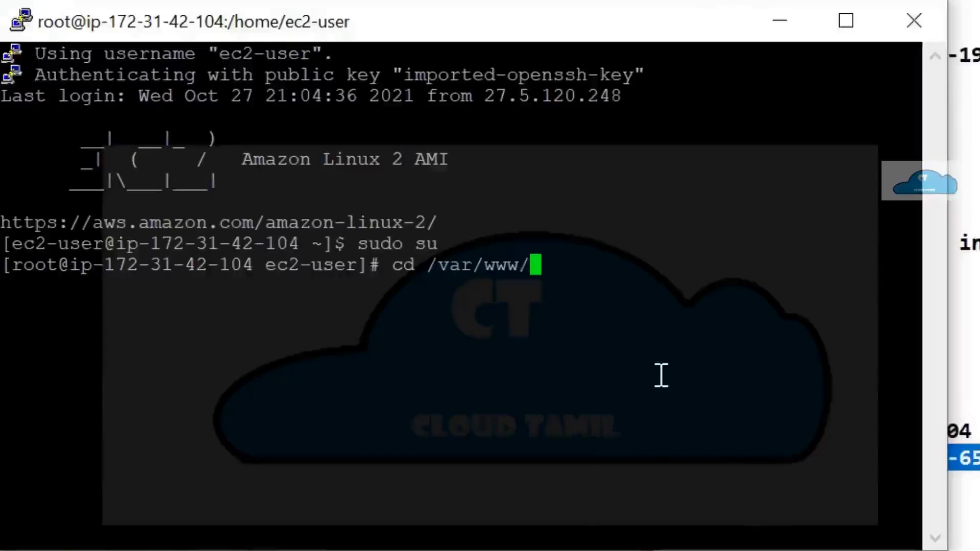
type("html")
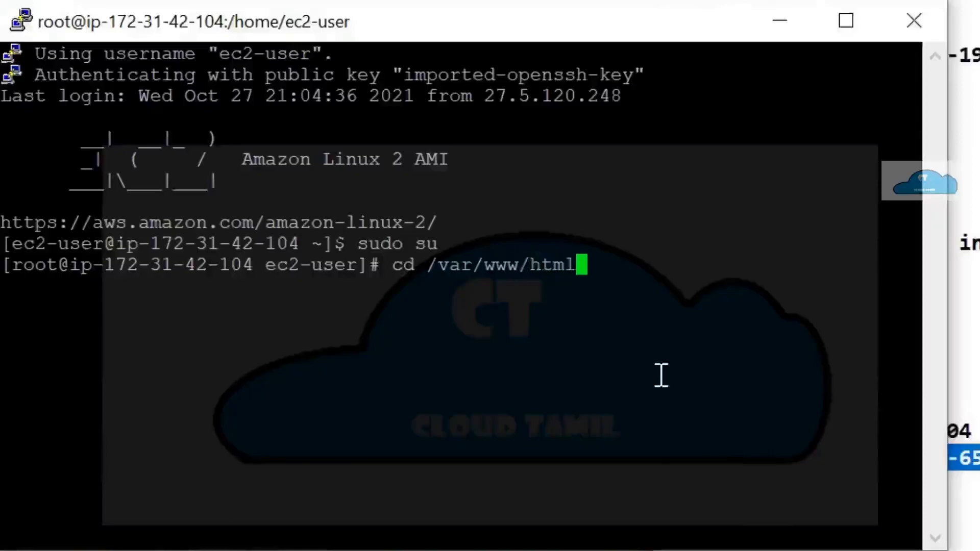
key("Return")
type("ls")
key("Return")
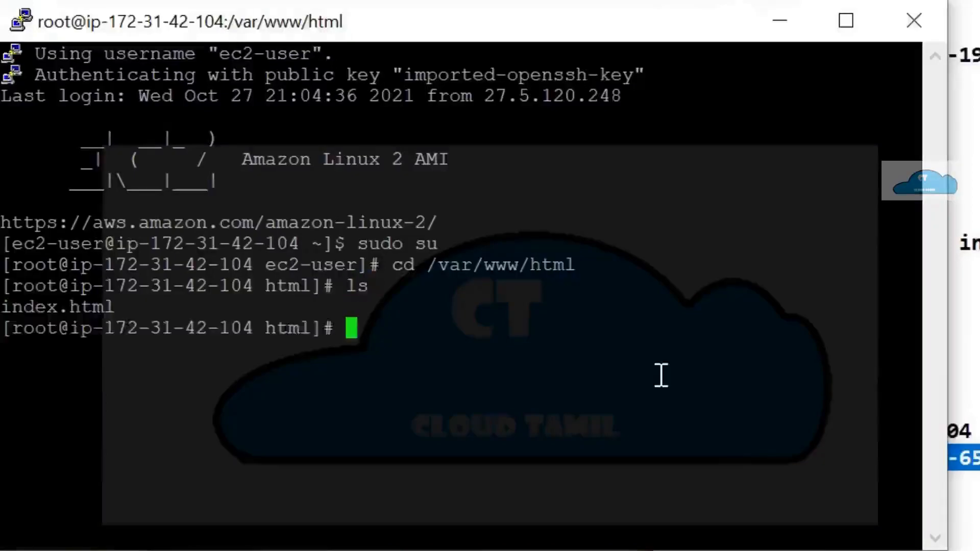
Step: Remove index.html from web2's html directory, confirm the deletion with y, and list the directory again
type("rm i")
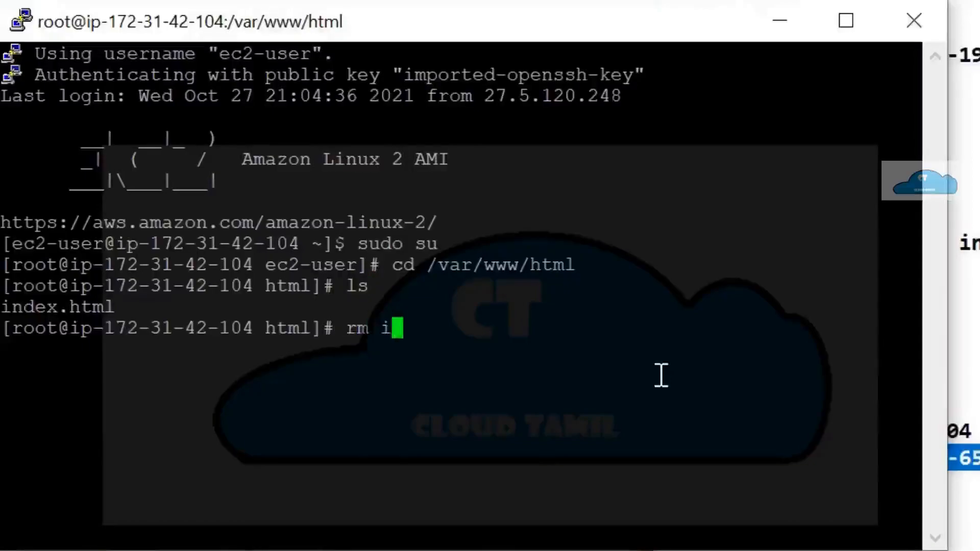
key("Tab")
key("Return")
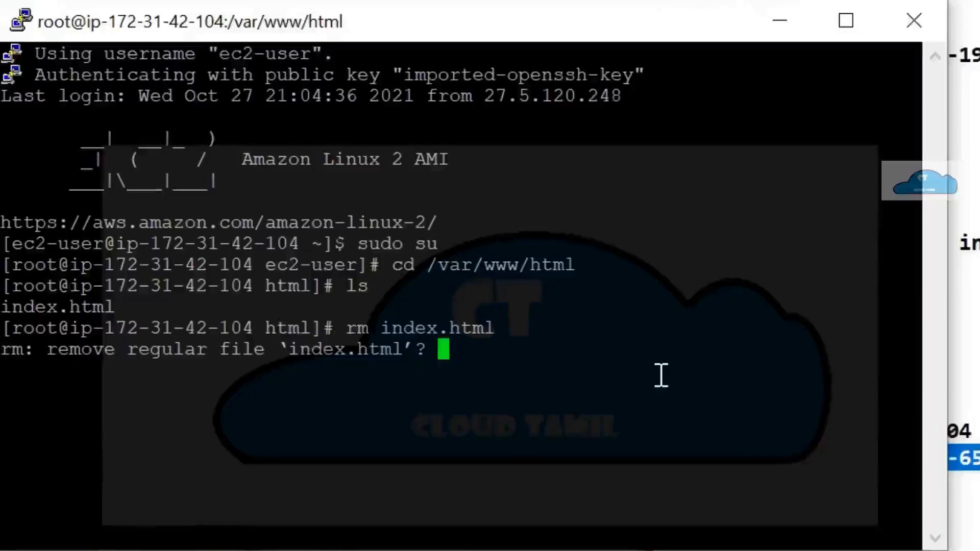
type("y")
key("Return")
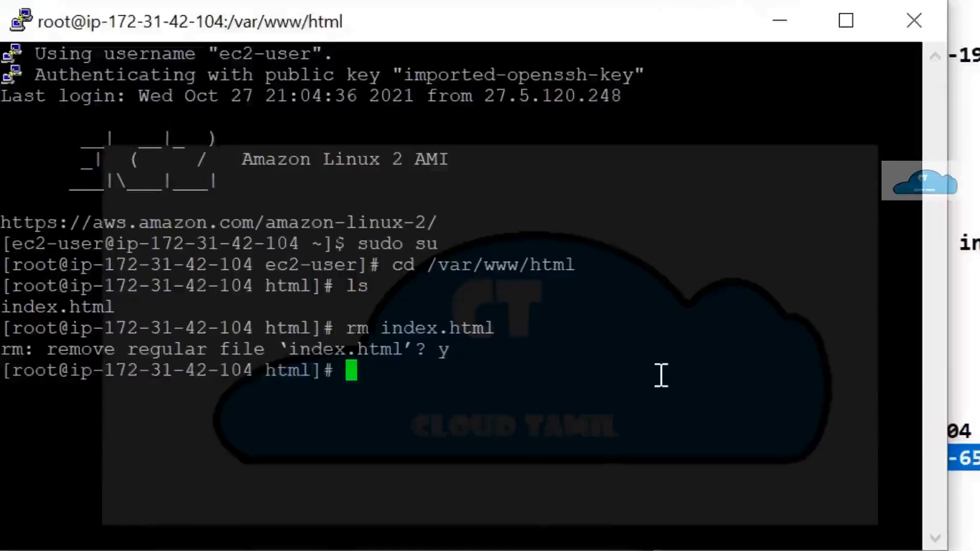
type("ls")
key("Return")
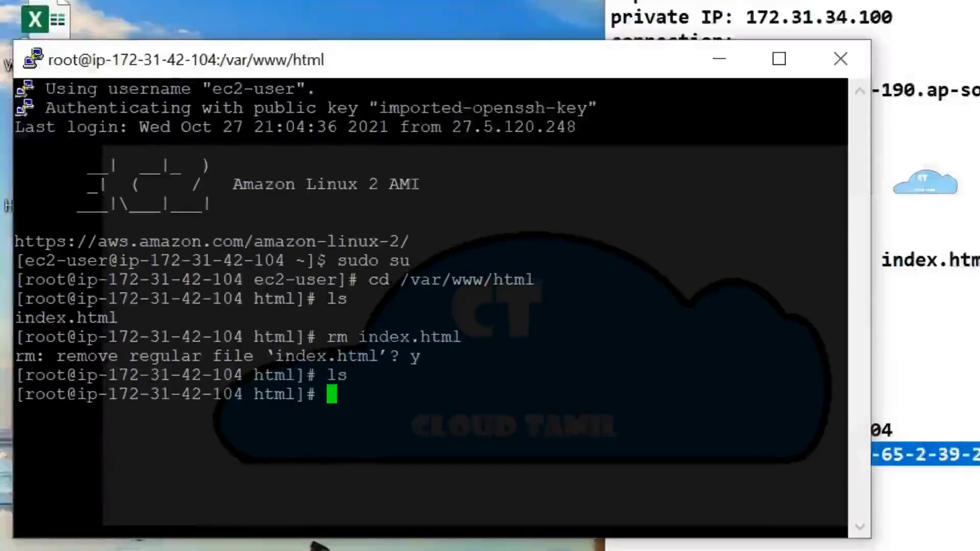
Step: Switch to Chrome and repeatedly reload the LBweb load balancer address to test failover with web2's page removed
left_click(420, 550)
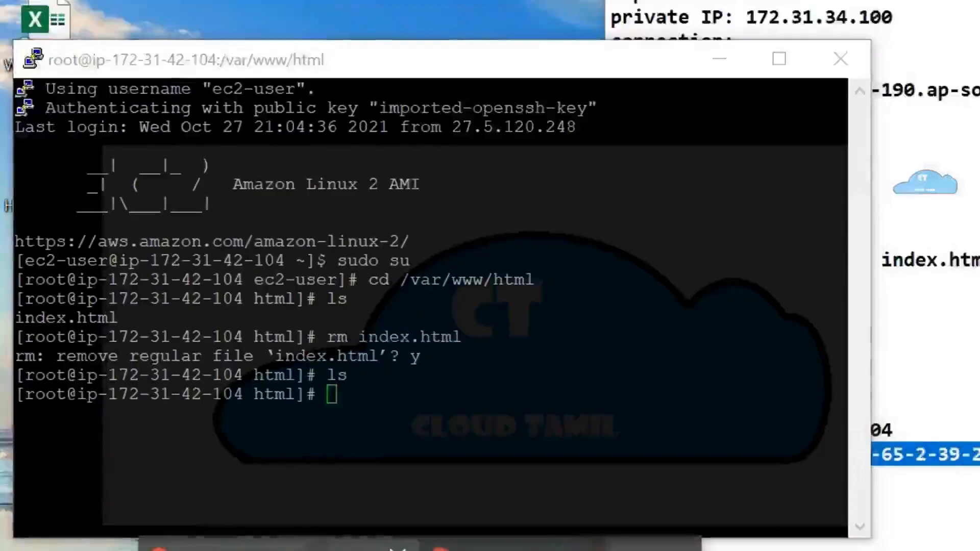
left_click(426, 466)
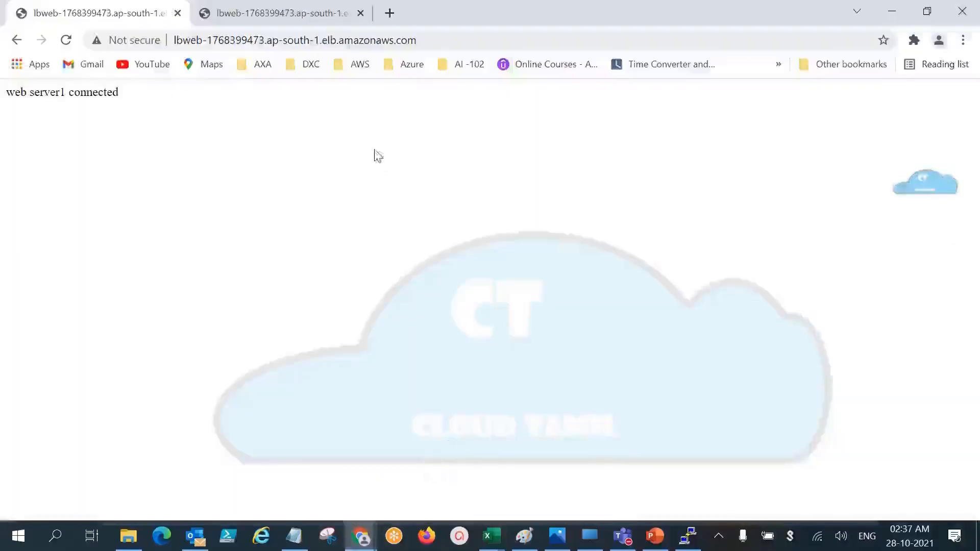
left_click(423, 41)
key("ctrl+c")
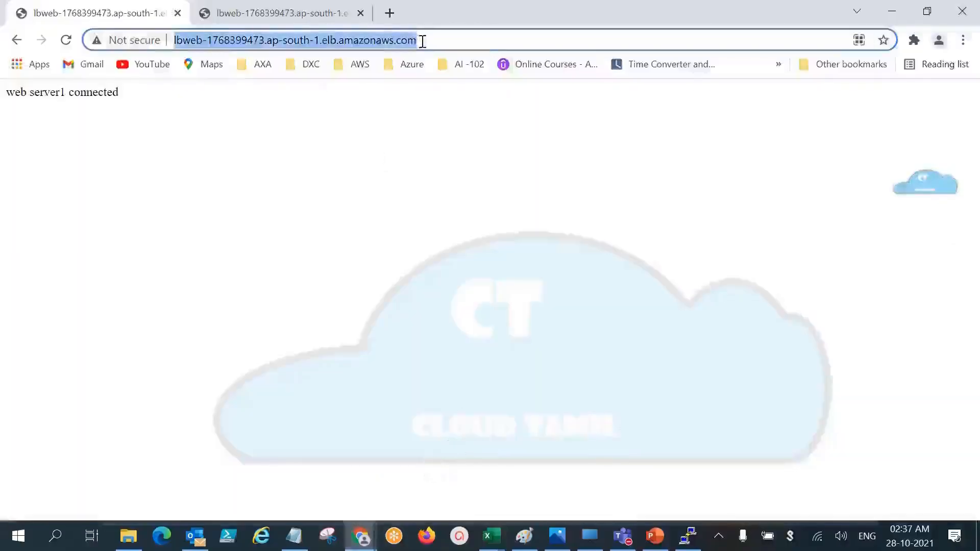
key("Return")
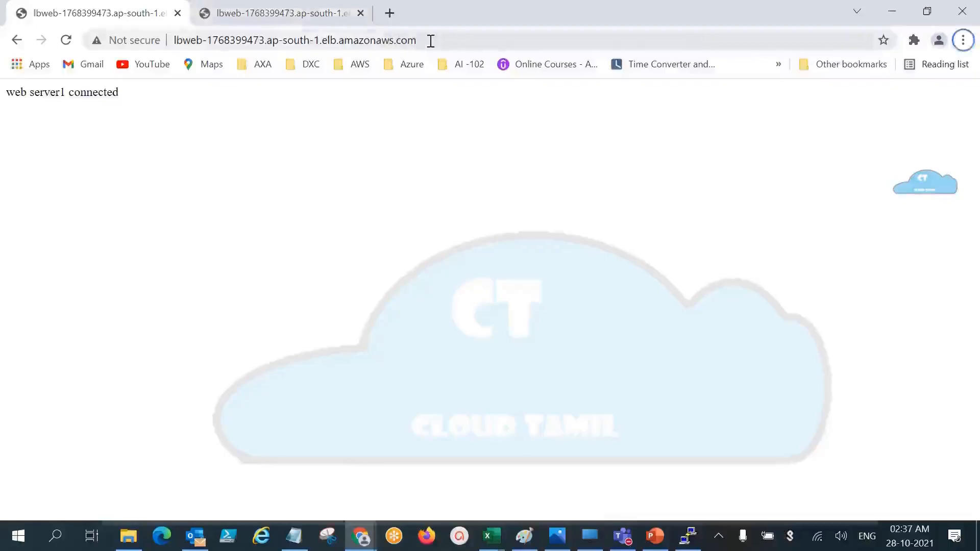
left_click(430, 40)
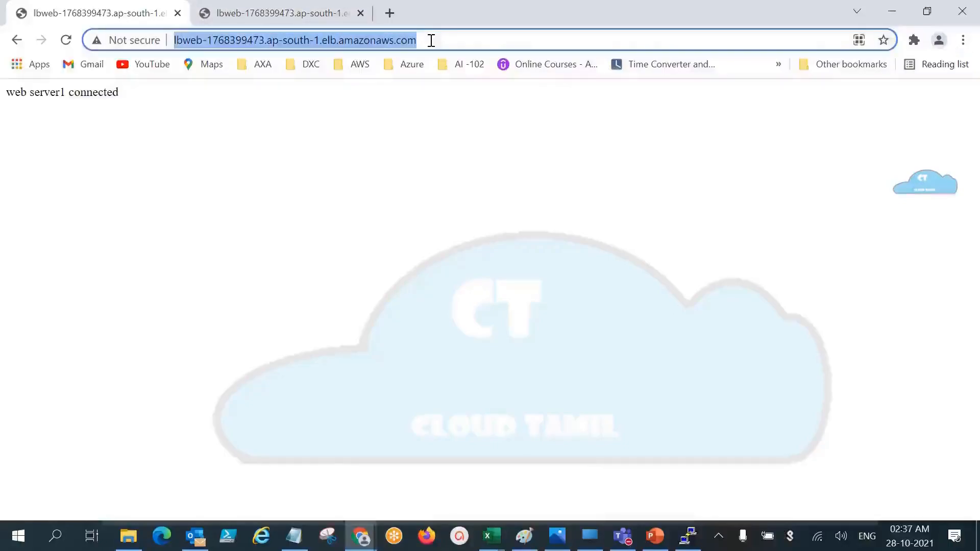
key("ctrl+v")
key("Return")
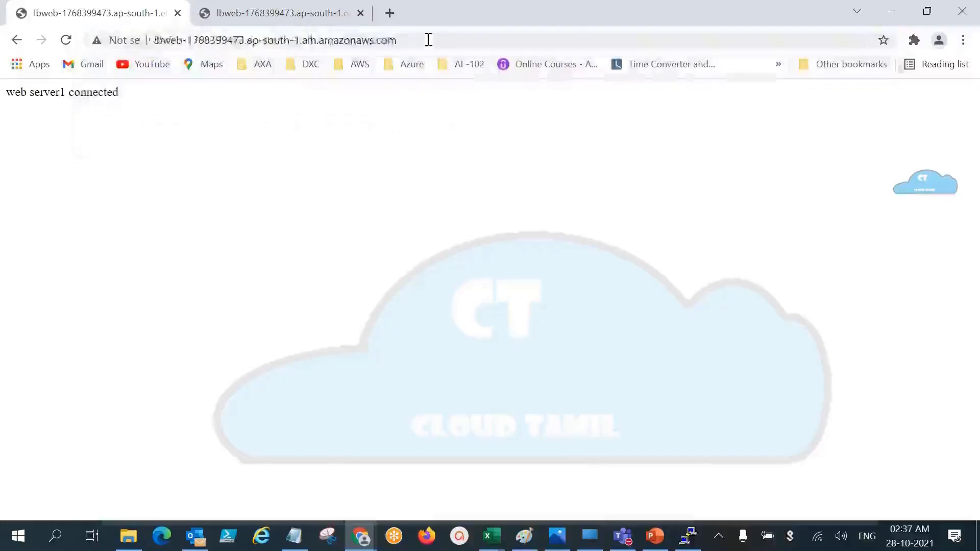
left_click(428, 40)
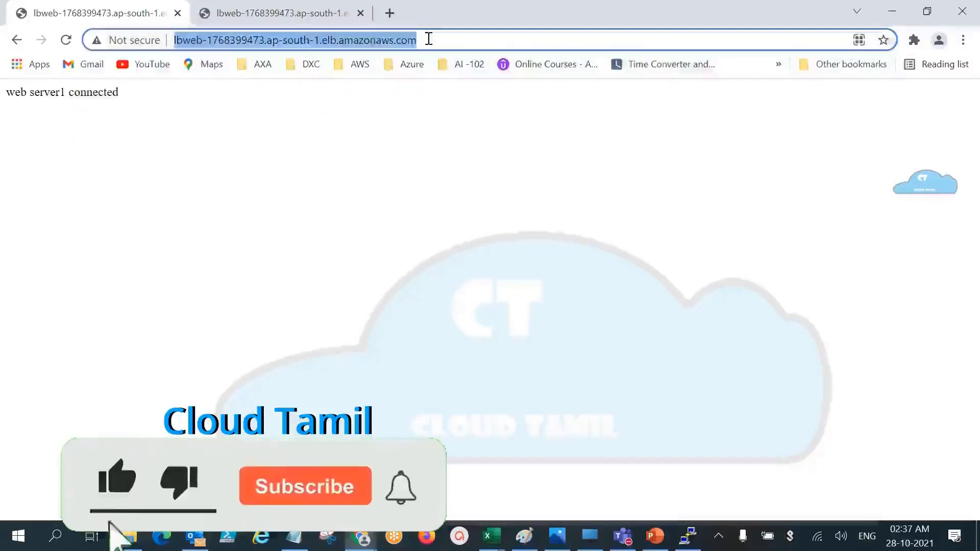
key("ctrl+v")
key("Return")
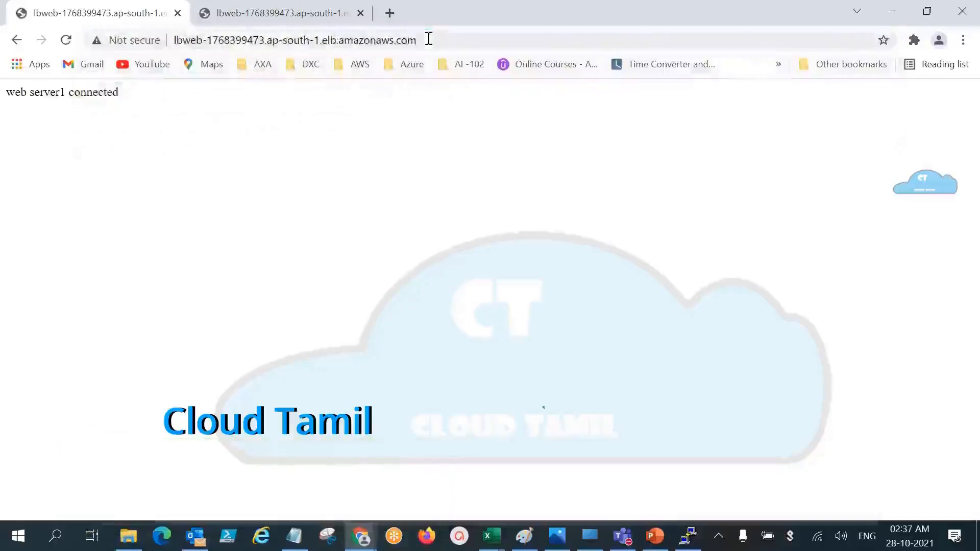
key("Return")
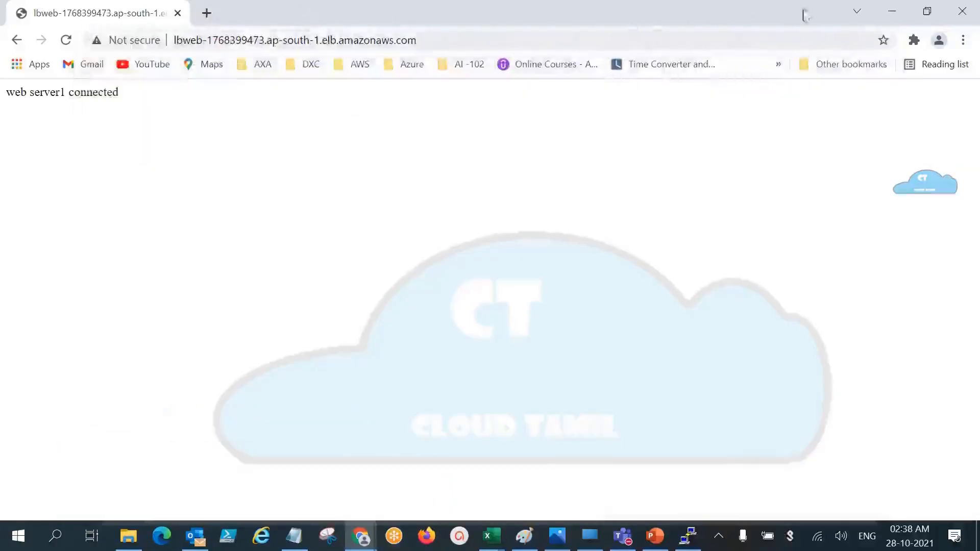
Step: In web2's PuTTY session, write "new web server2" into index.html with echo and list the html directory
left_click(687, 537)
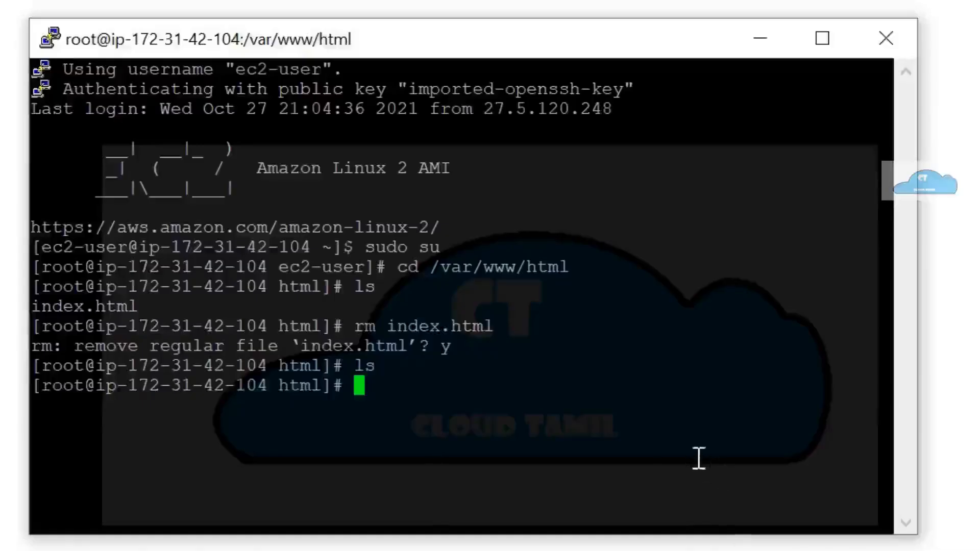
type("echo ")
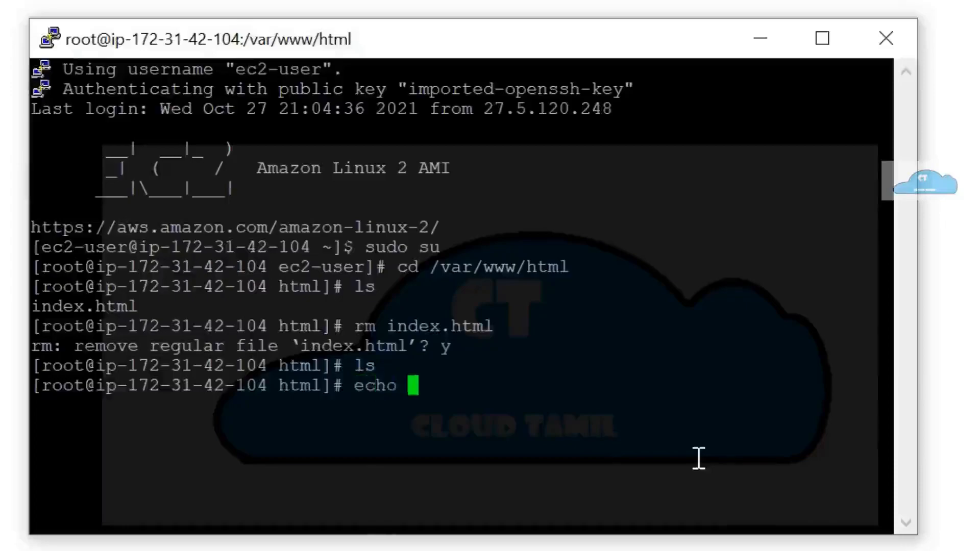
type("\"new web")
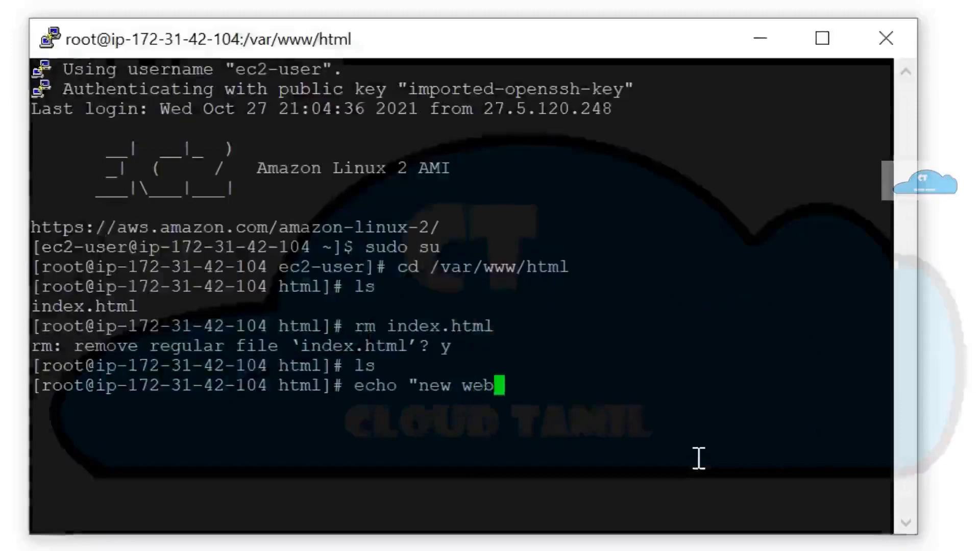
type(" server1")
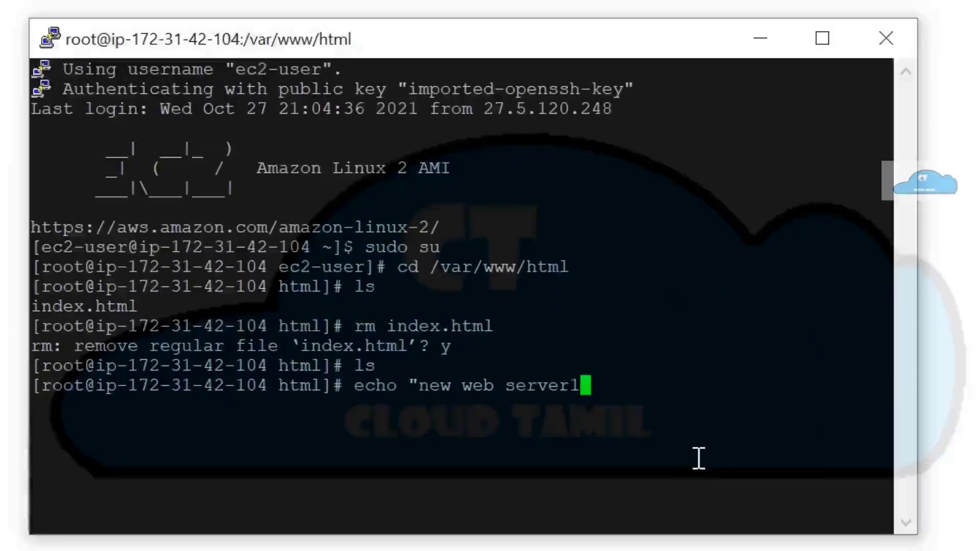
key("BackSpace")
type("2")
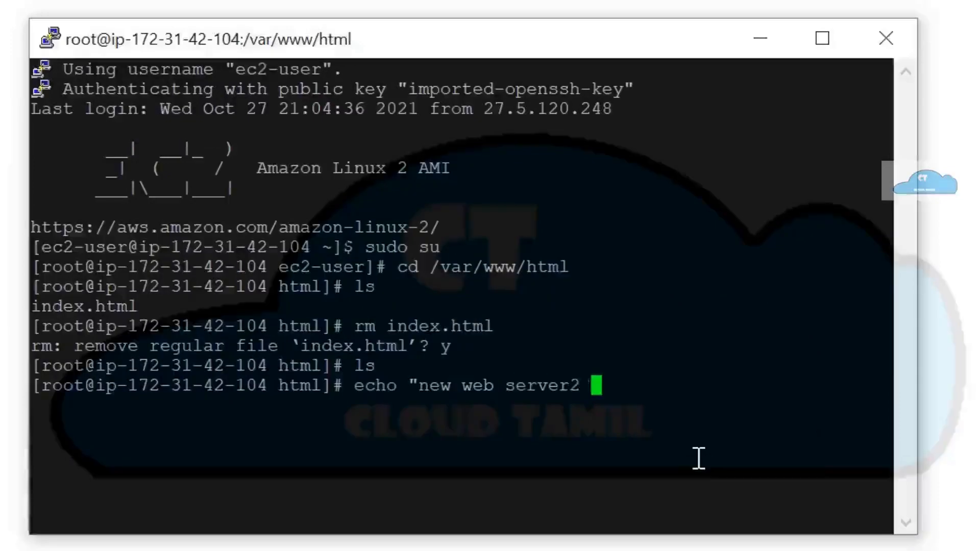
key("BackSpace")
type("\" ")
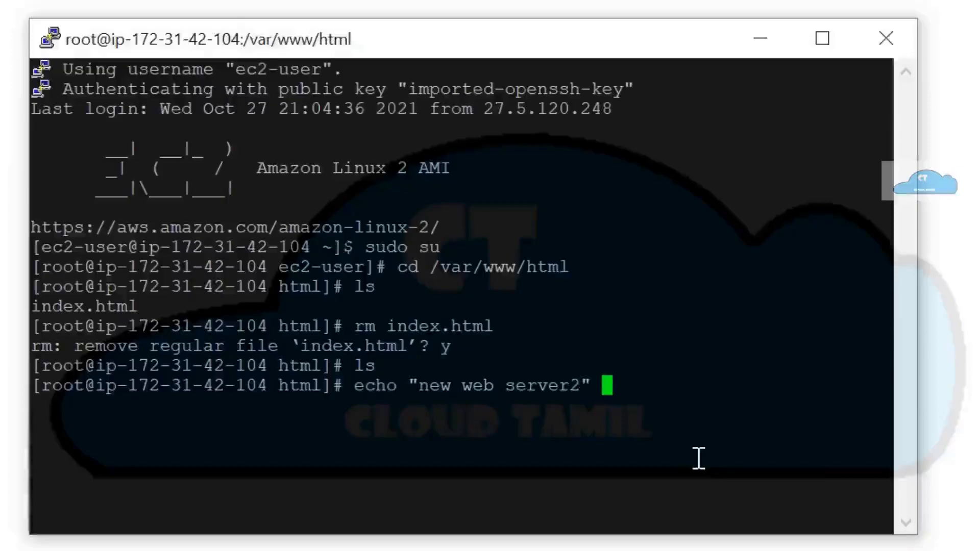
type(">inde")
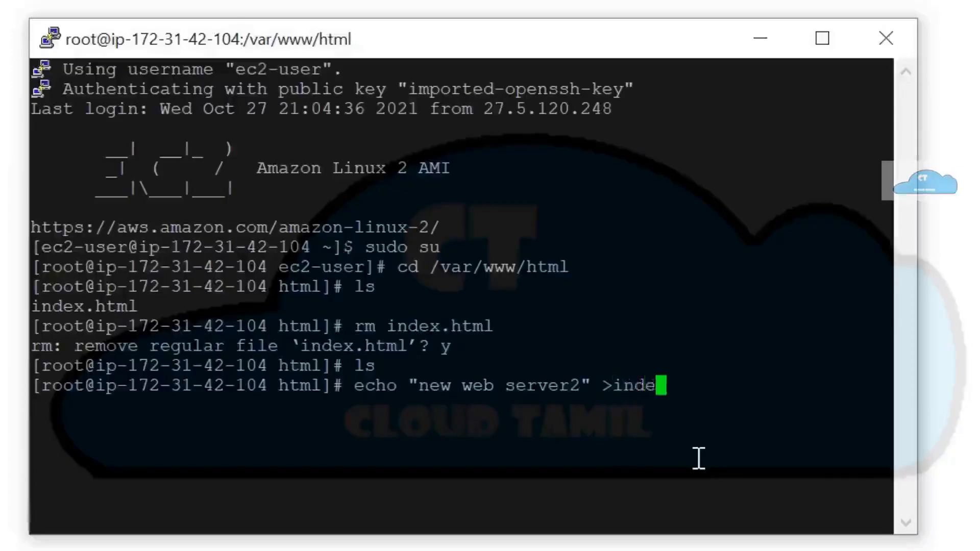
type("x.html")
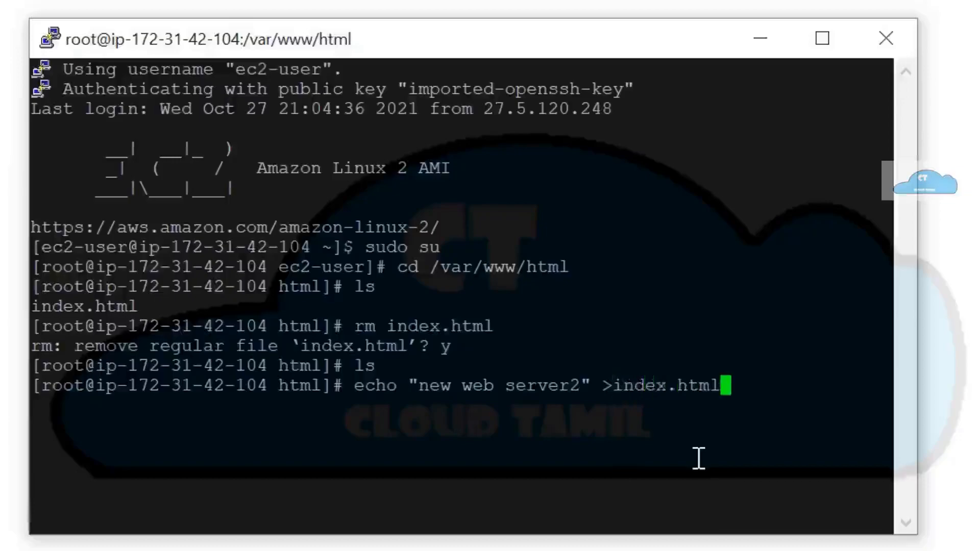
key("Return")
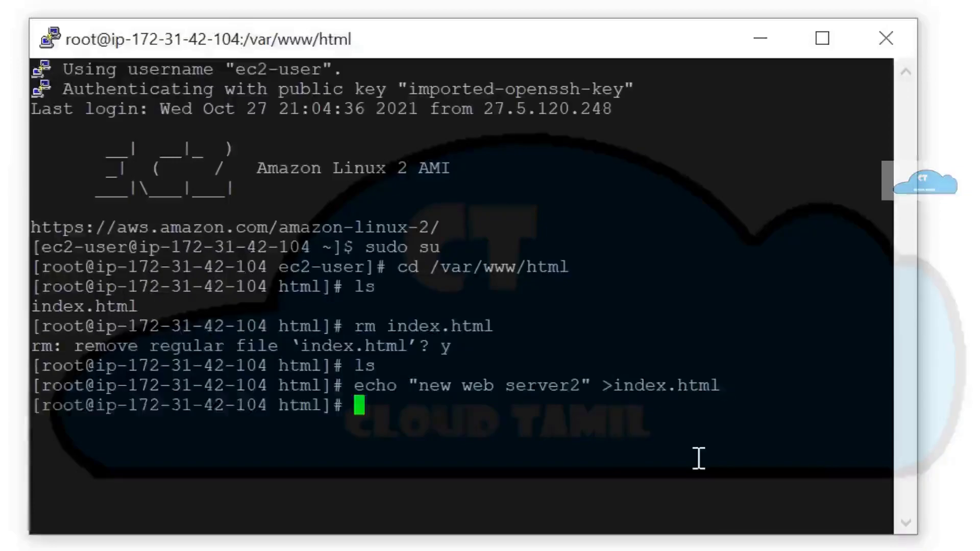
type("ls")
key("Return")
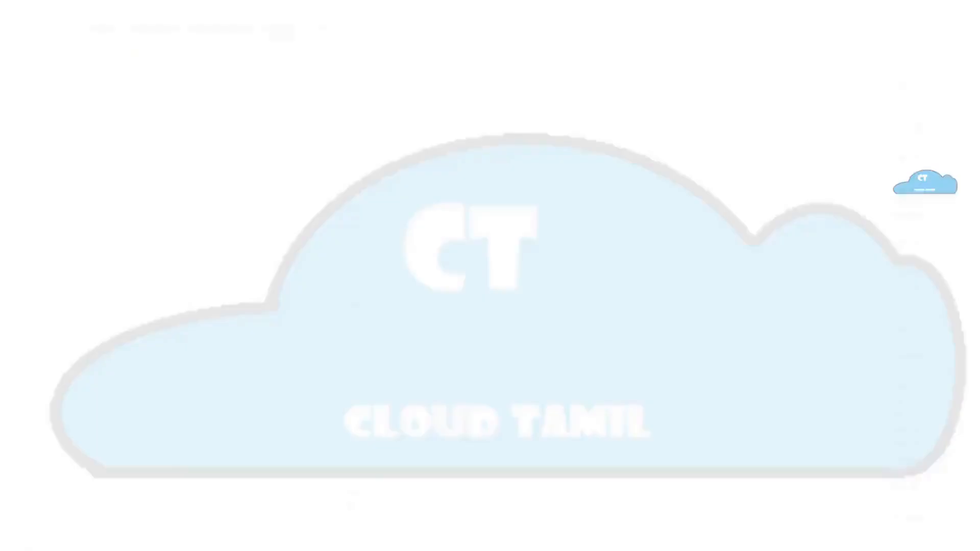
Step: Reload the LBweb load balancer address in Chrome to check which server's page is served, and highlight the returned page text
left_click(491, 41)
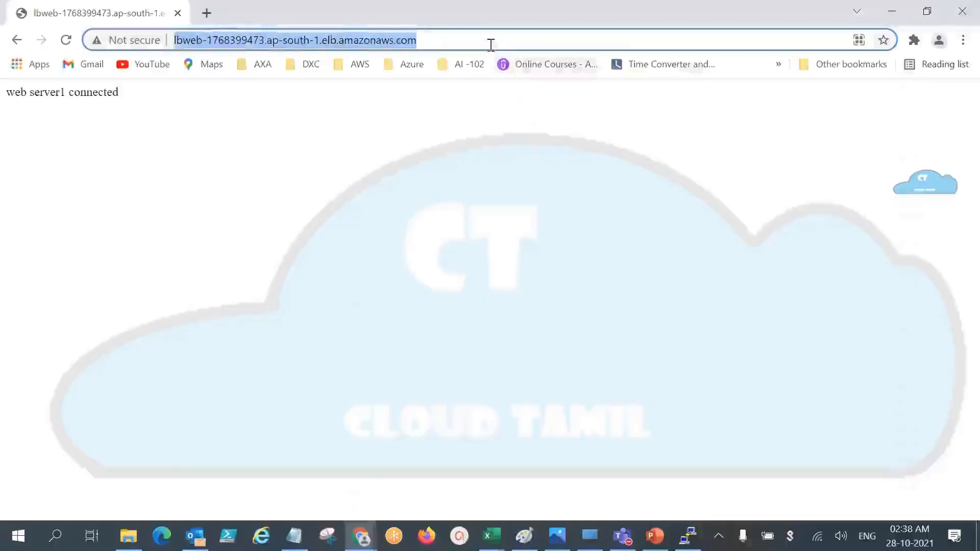
key("Return")
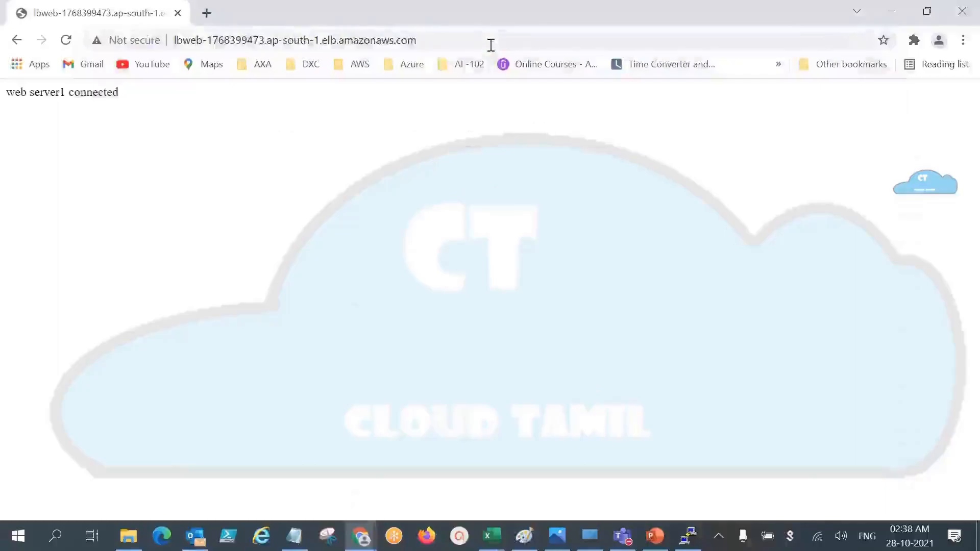
left_click(455, 39)
key("Return")
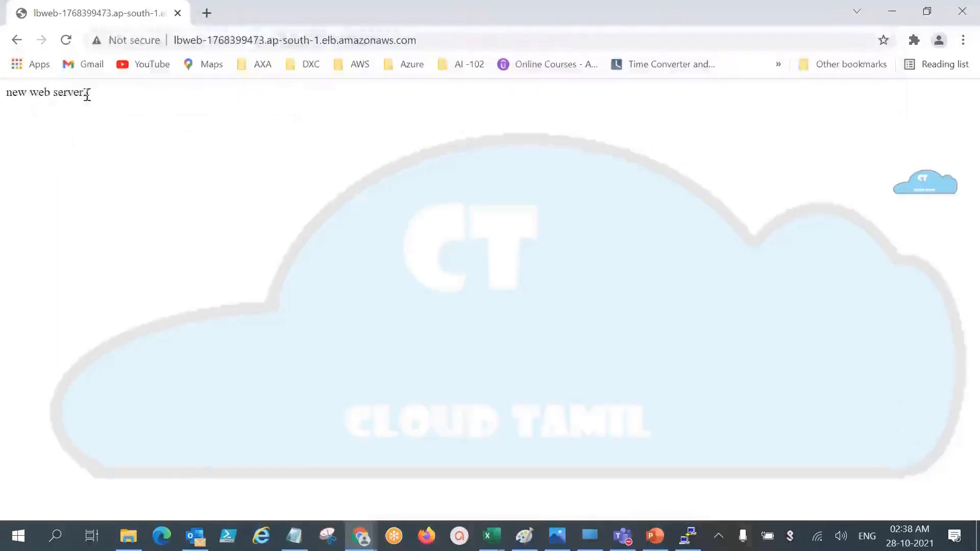
left_click_drag(90, 97, 4, 95)
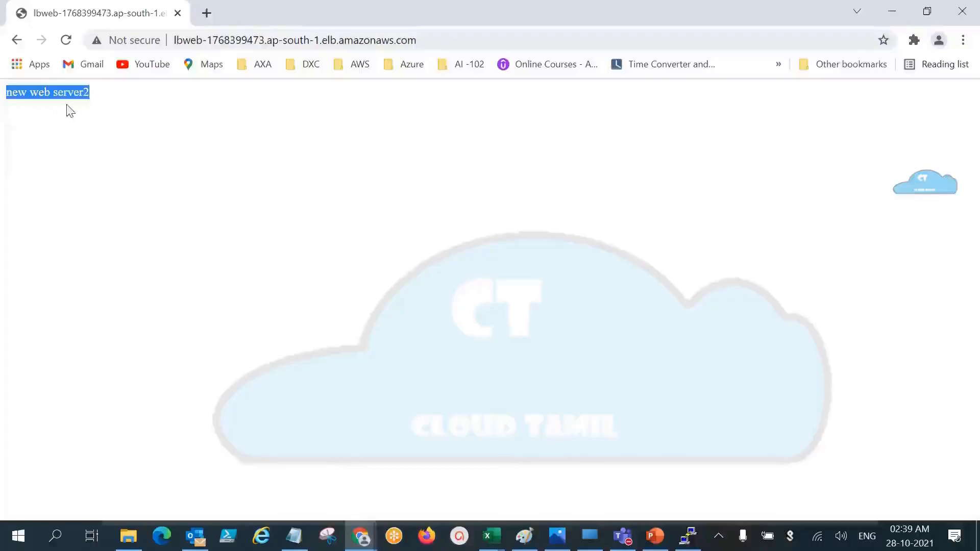
Step: Switch to the Paint diagram and cross out the Web2 server box with two diagonal lines
left_click(525, 541)
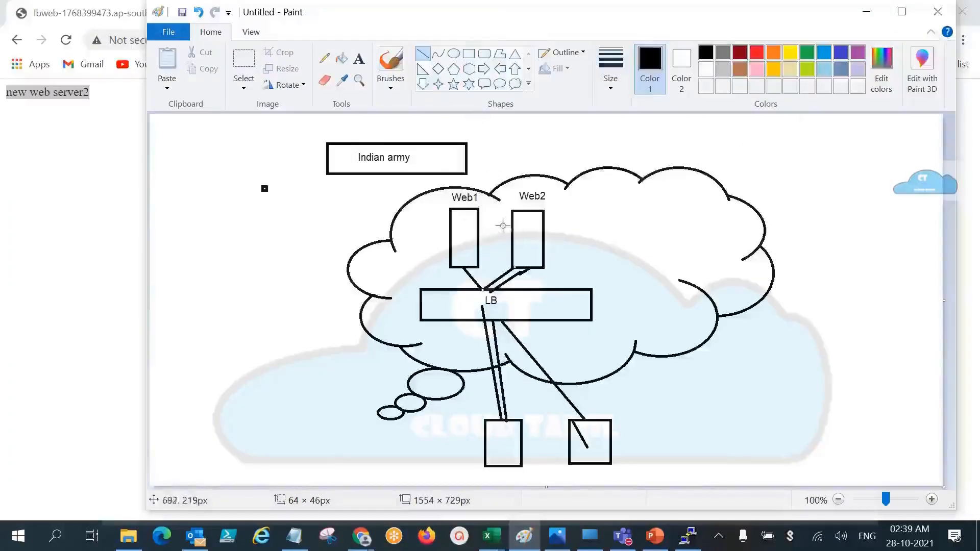
left_click_drag(503, 223, 563, 246)
left_click_drag(508, 243, 564, 221)
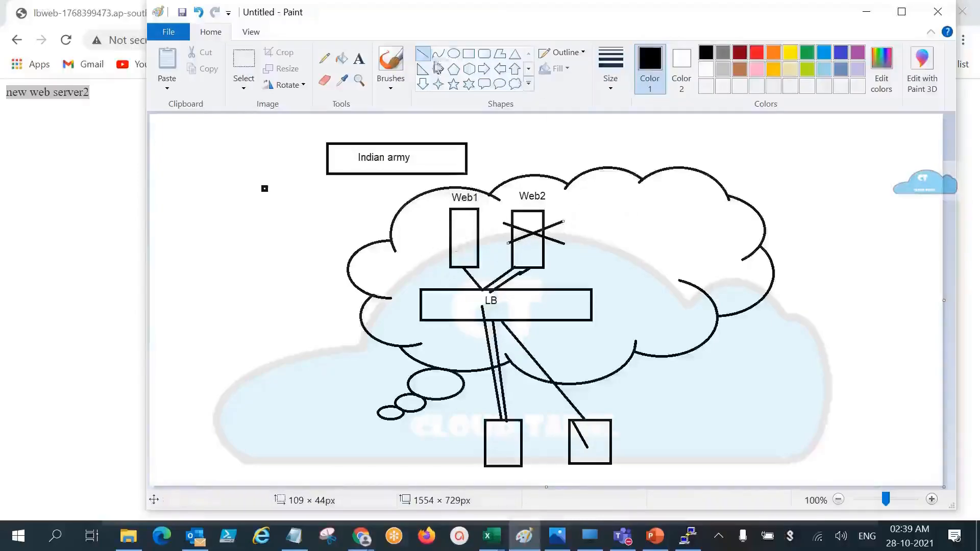
Step: Erase the crossed-out server box under the Web2 label and draw a new rectangle in its place
left_click(249, 70)
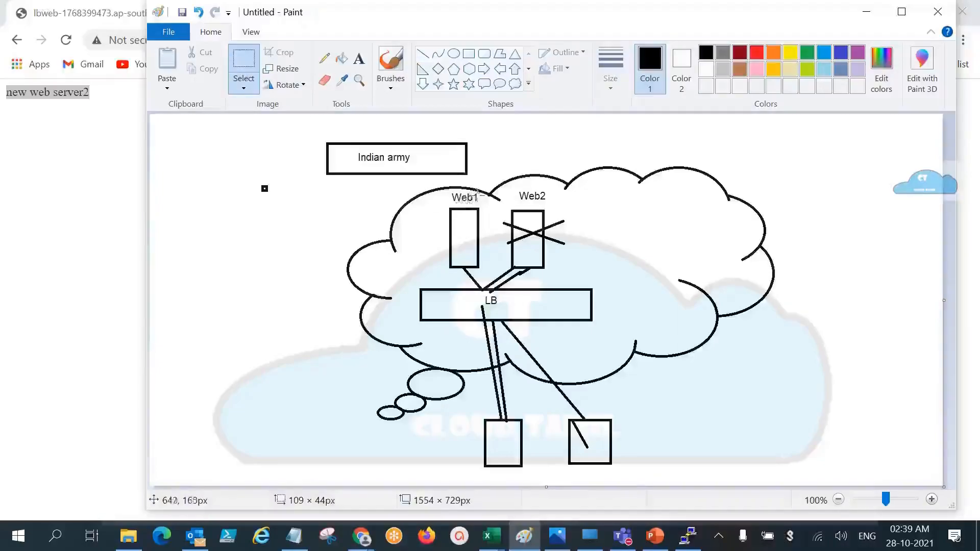
left_click_drag(498, 205, 589, 268)
key("Delete")
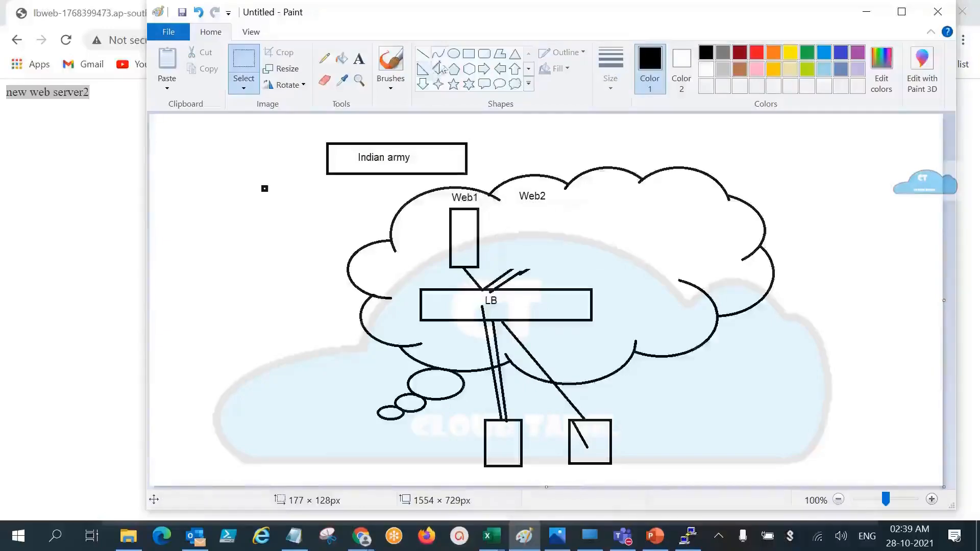
left_click(470, 55)
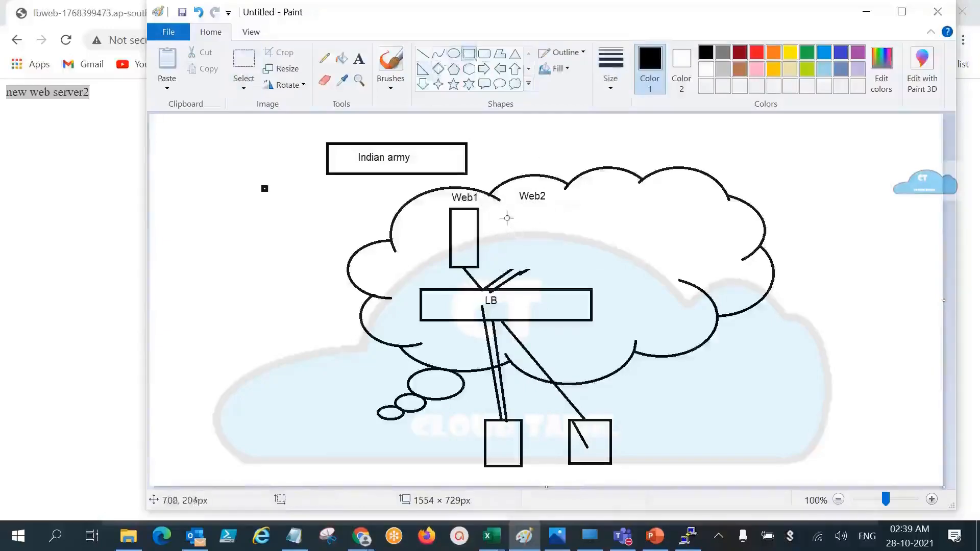
left_click_drag(506, 209, 552, 269)
left_click(604, 257)
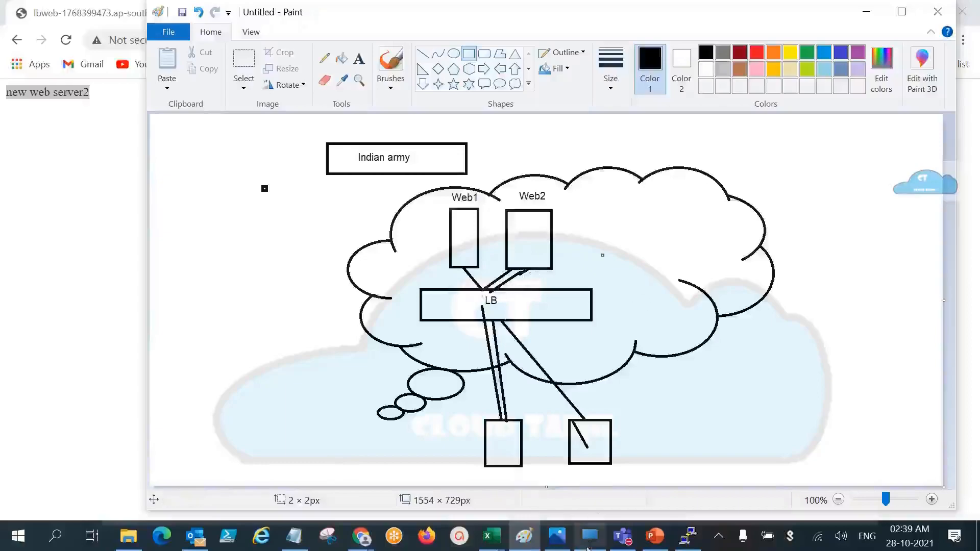
Step: Switch to PowerPoint and review the "Check the failover website" slide, highlighting its directory change, file removal and index.html re-creation instructions
left_click(656, 537)
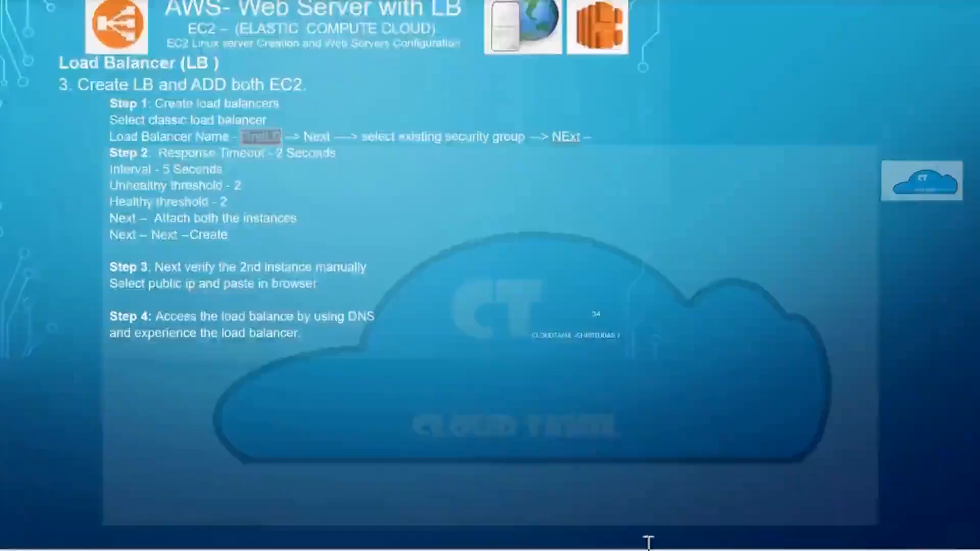
scroll(244, 131, "down", 2)
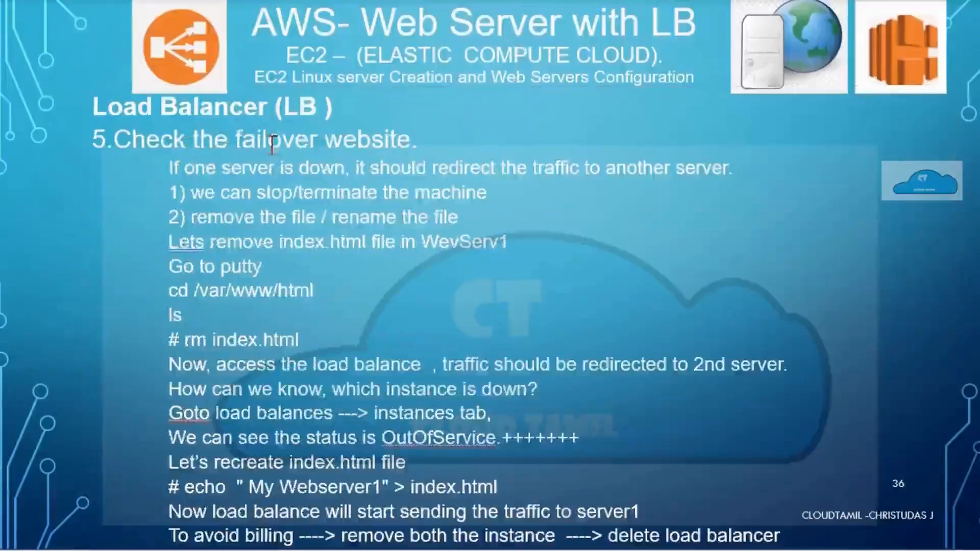
left_click_drag(170, 284, 343, 304)
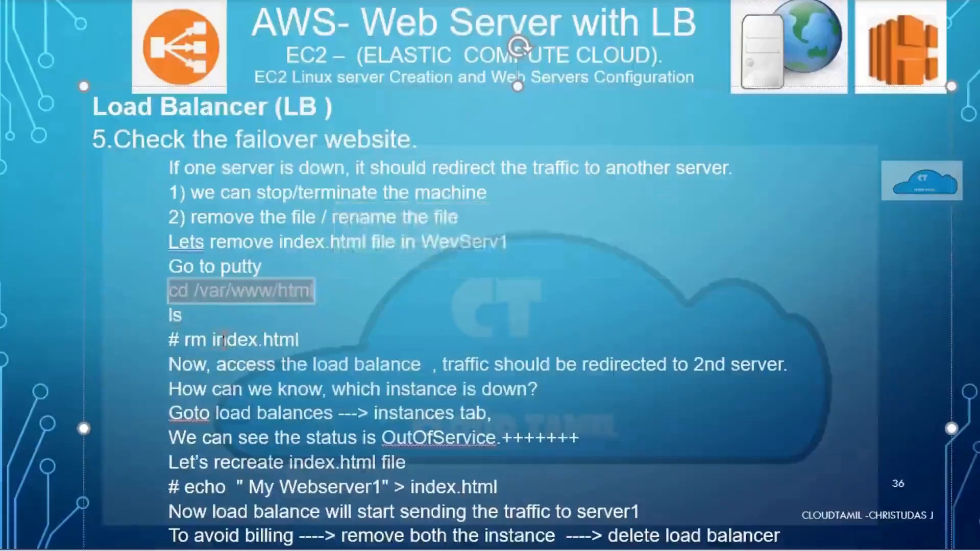
left_click_drag(184, 340, 335, 329)
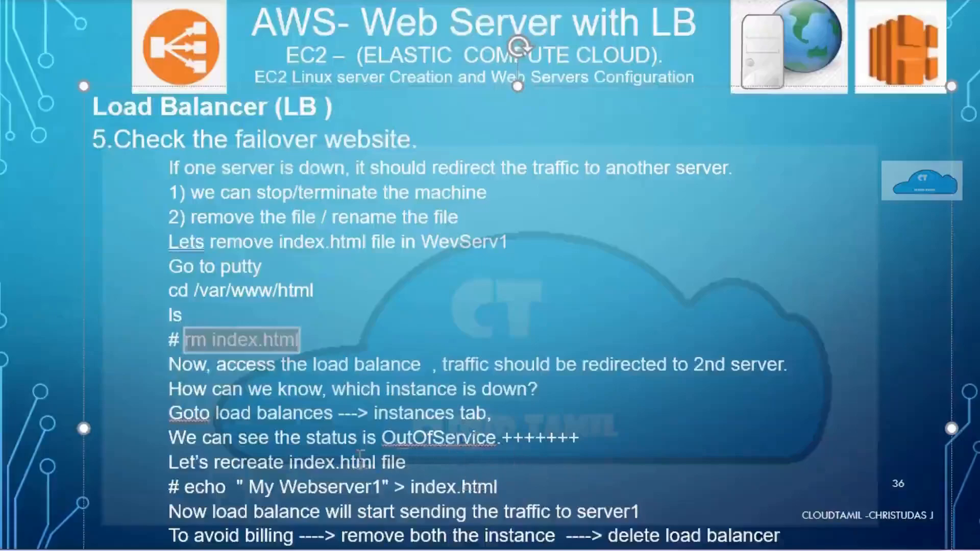
left_click_drag(214, 463, 407, 462)
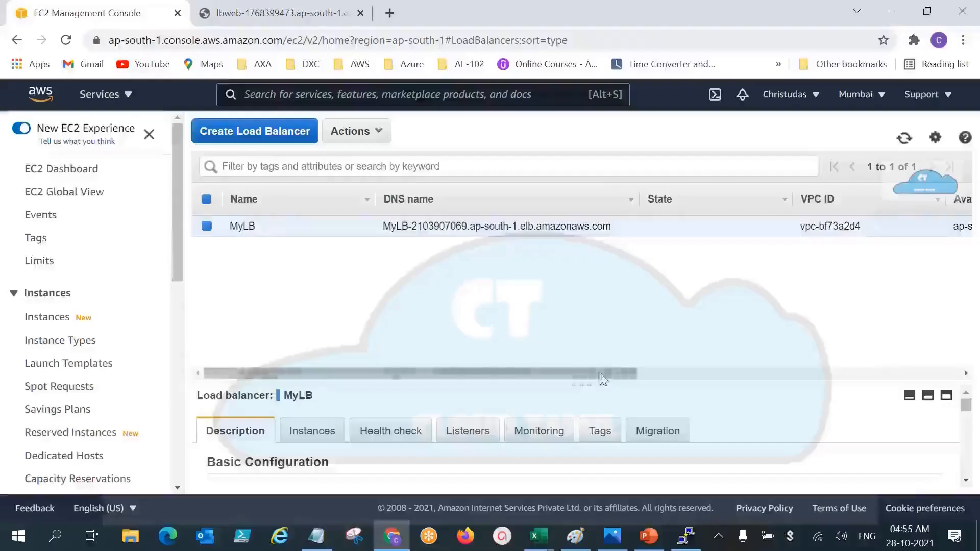
left_click_drag(604, 375, 535, 393)
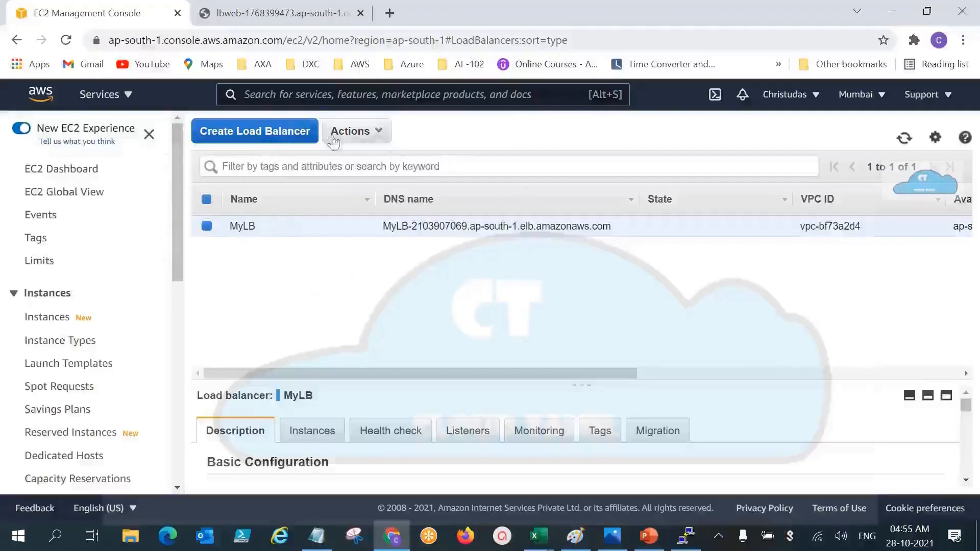
Step: Delete the MyLB load balancer and confirm the deletion
left_click(352, 133)
left_click(352, 284)
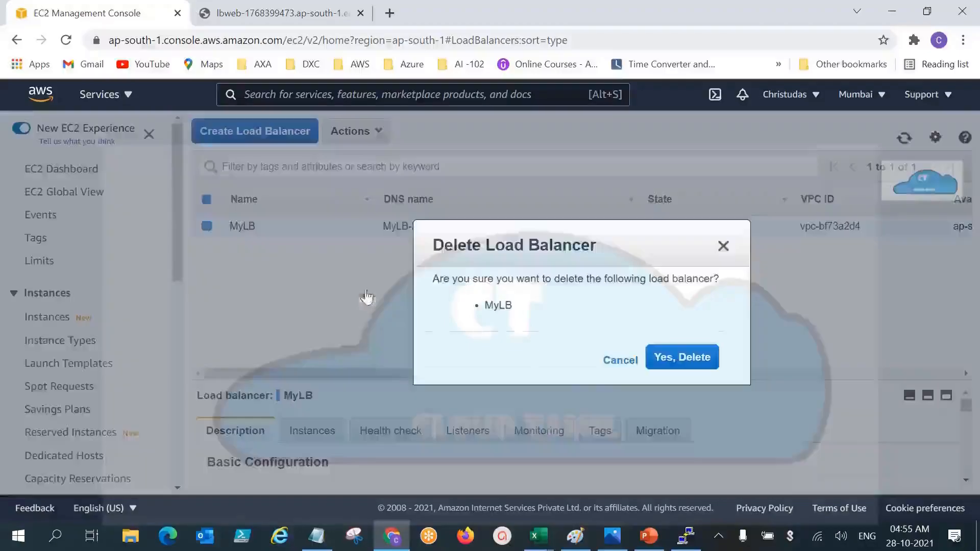
left_click(682, 357)
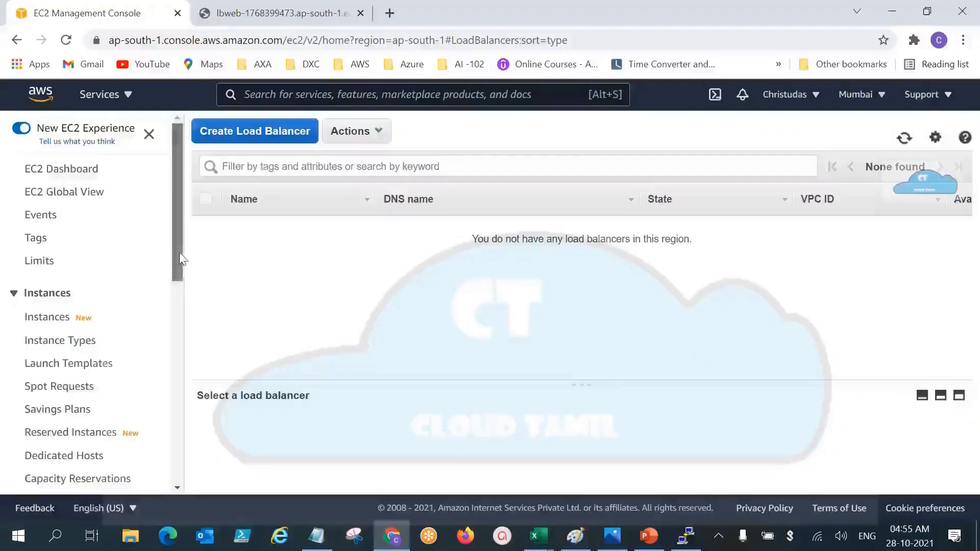
Step: Open the running instances list from the EC2 Dashboard and clear its instance state filter
mouse_move(181, 258)
left_mouse_down()
mouse_move(182, 276)
mouse_move(183, 255)
left_mouse_up()
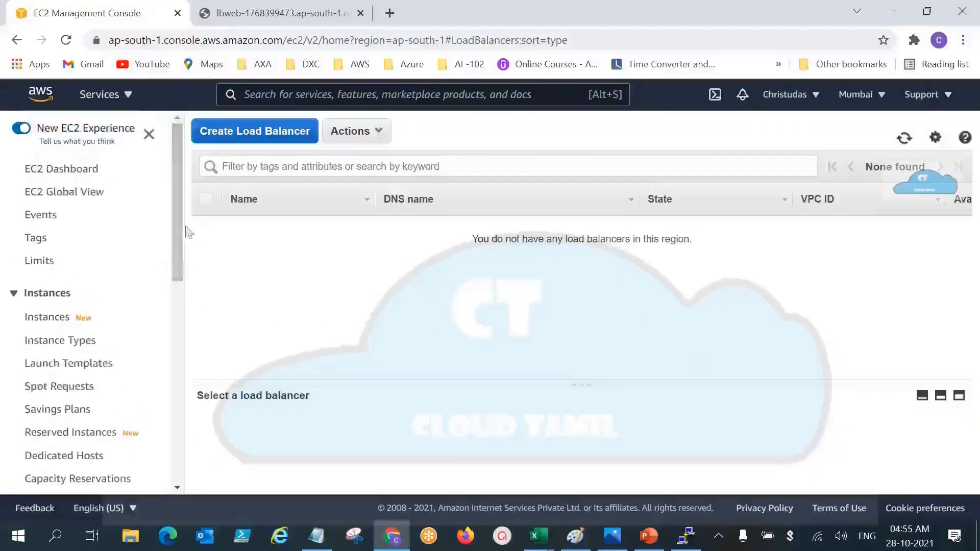
left_click(70, 341)
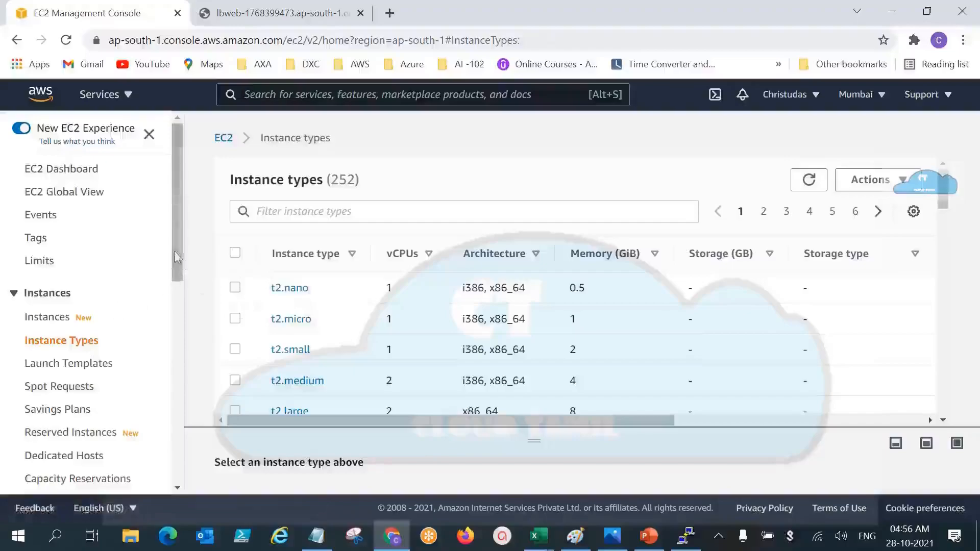
left_click_drag(175, 257, 178, 235)
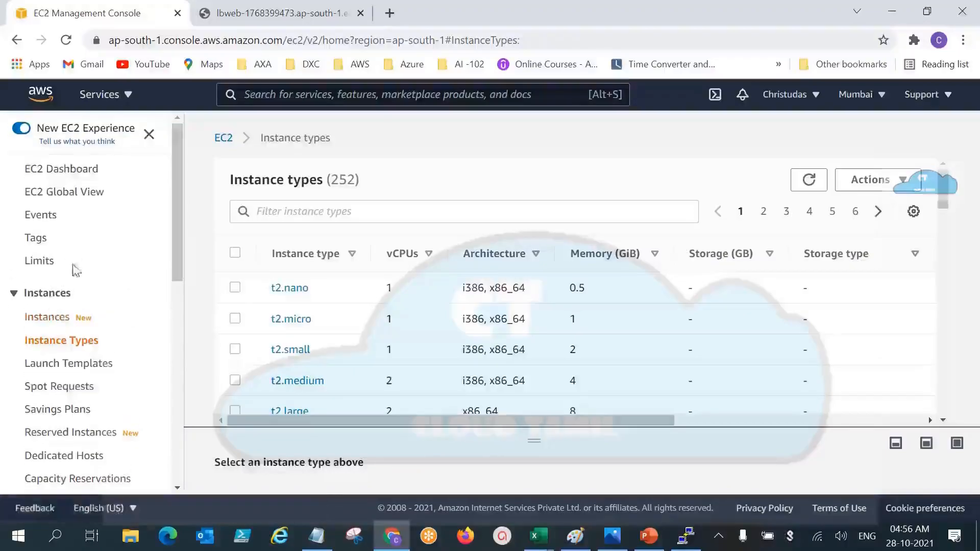
left_click(71, 173)
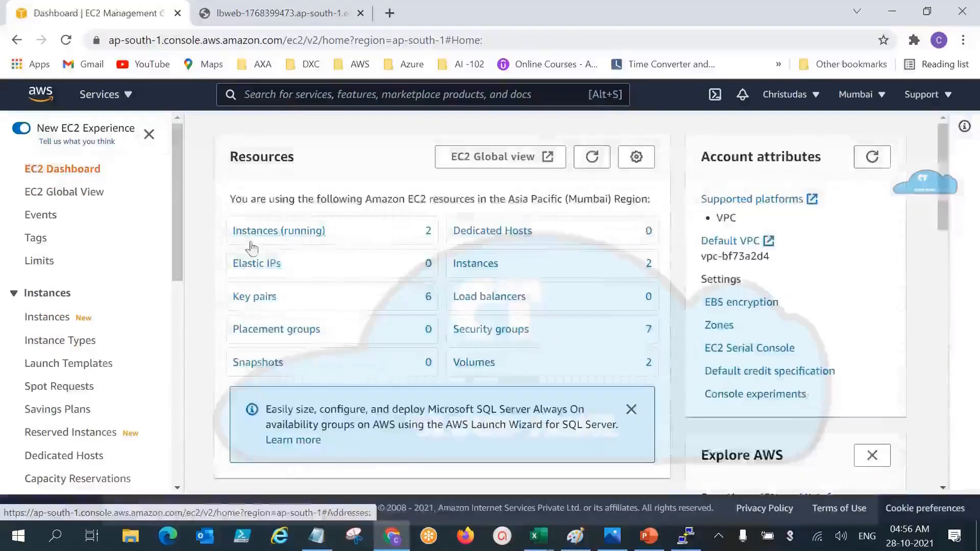
left_click(265, 232)
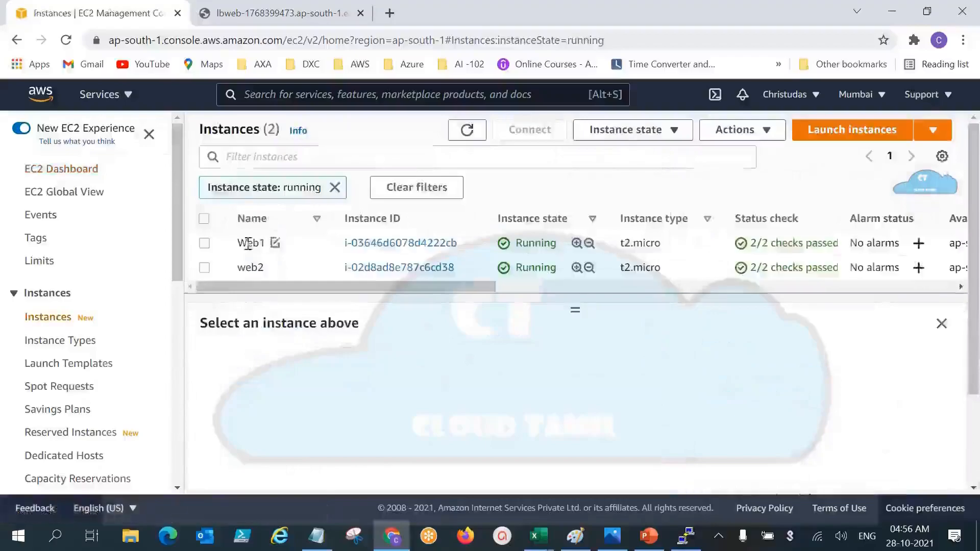
left_click(204, 243)
left_click(204, 268)
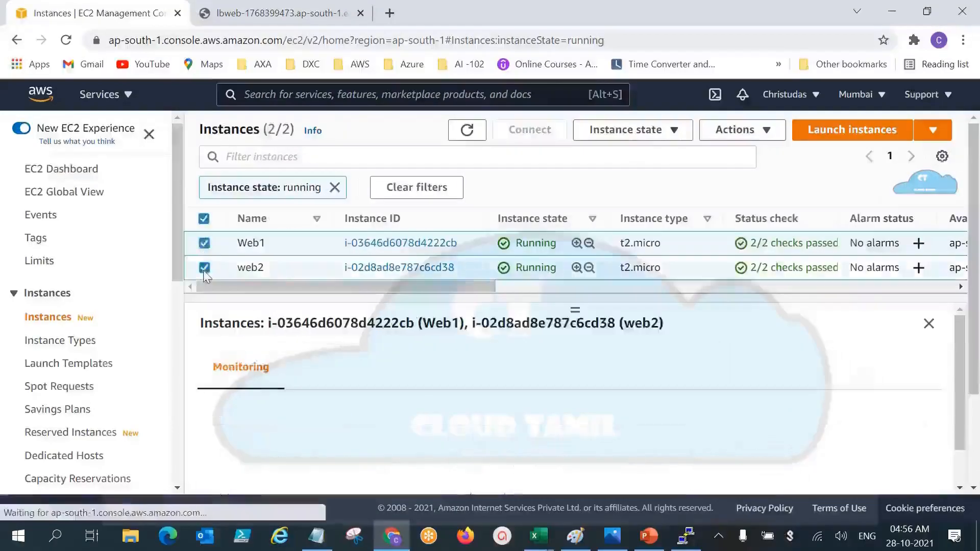
left_click(405, 189)
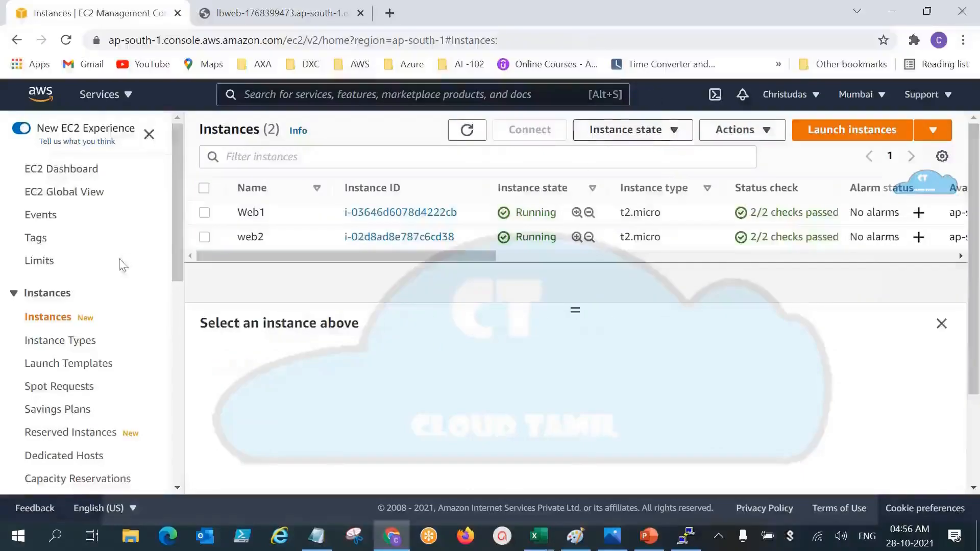
Step: Terminate the Web1 and web2 instances together, and close the PuTTY session along with its connection error
left_click(204, 212)
left_click(204, 237)
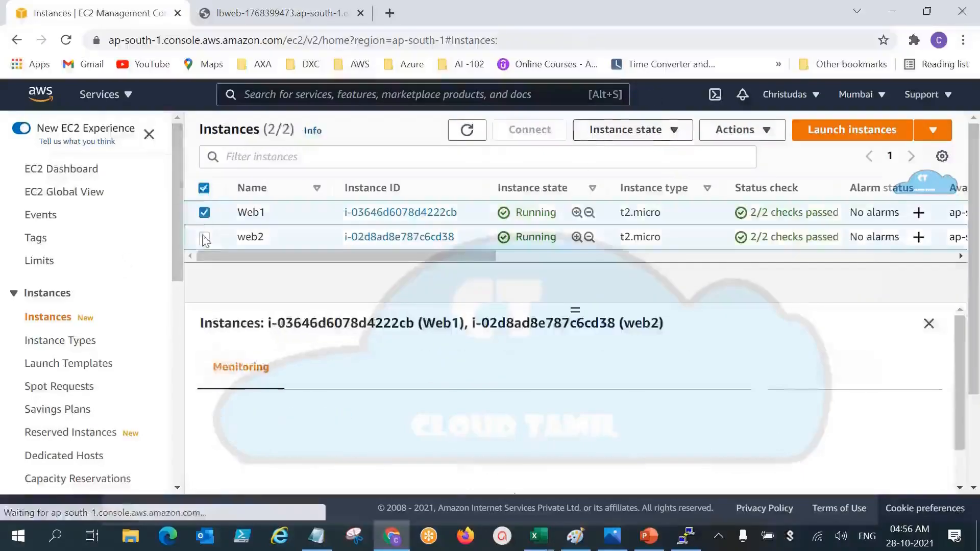
left_click(669, 125)
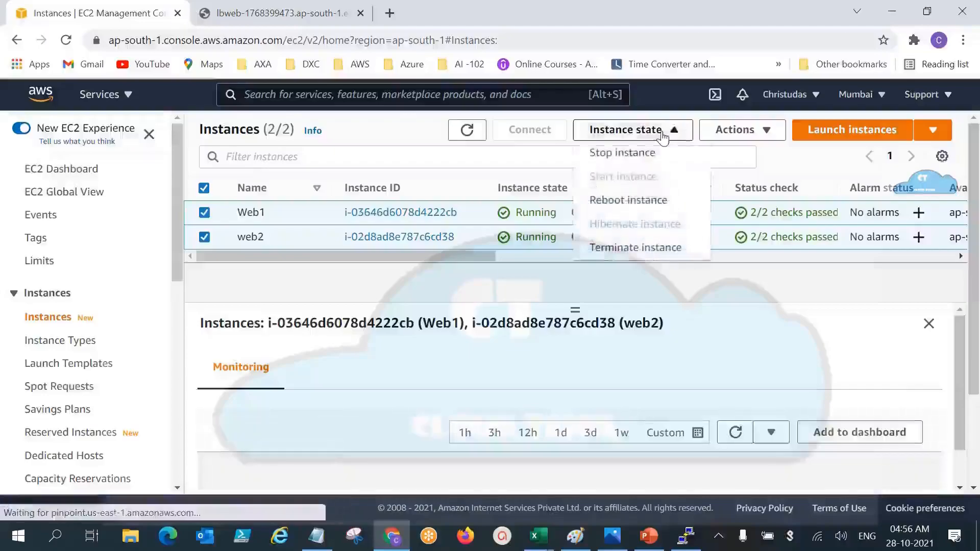
left_click(655, 248)
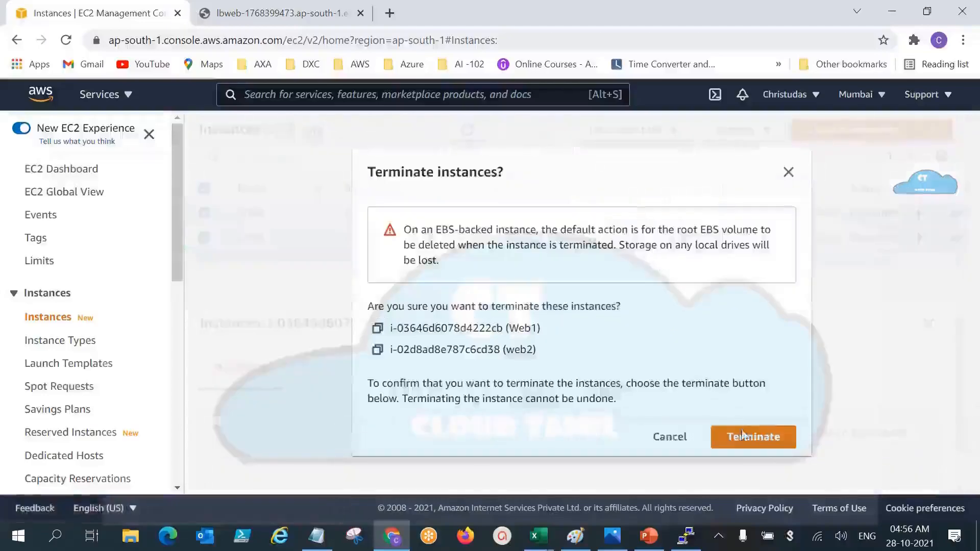
left_click(760, 435)
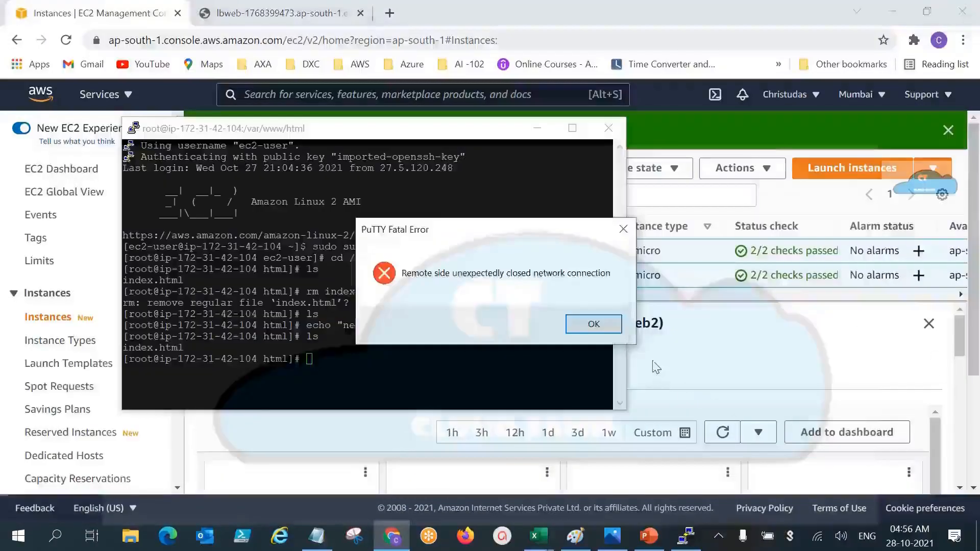
left_click(614, 333)
left_click(609, 128)
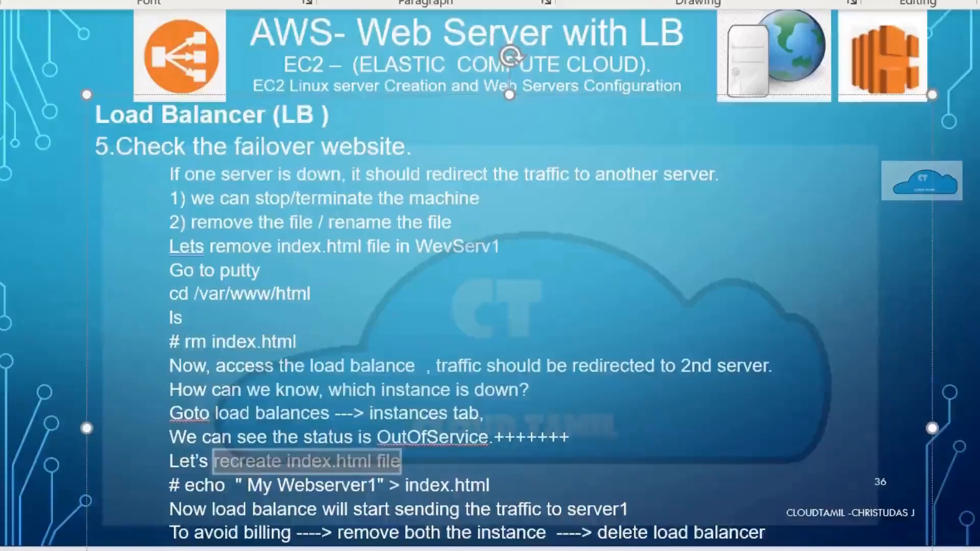
Step: Switch to PowerPoint and go back through the web server slides from the failover check to the Load Balancer overview
scroll(490, 278, "up", 5)
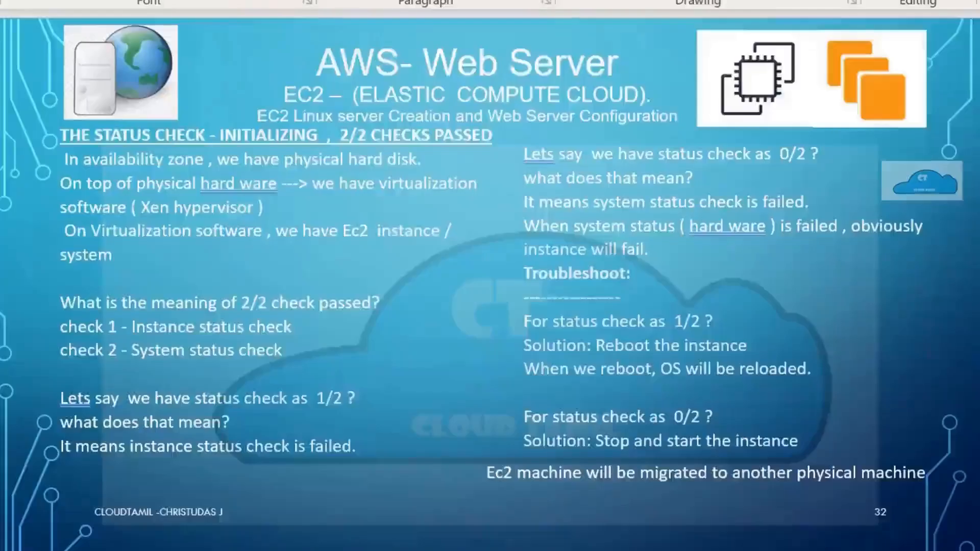
scroll(490, 278, "down", 1)
scroll(490, 279, "up", 1)
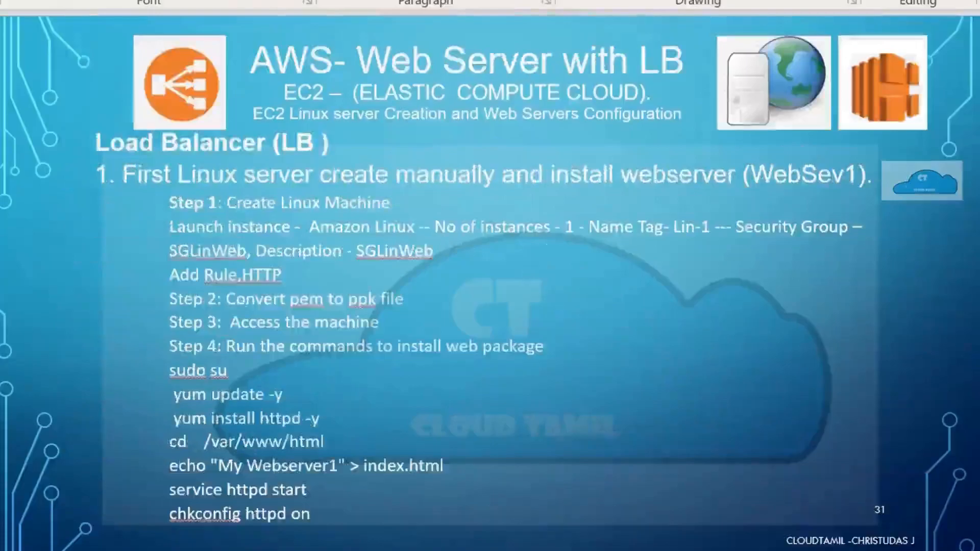
scroll(490, 278, "up", 1)
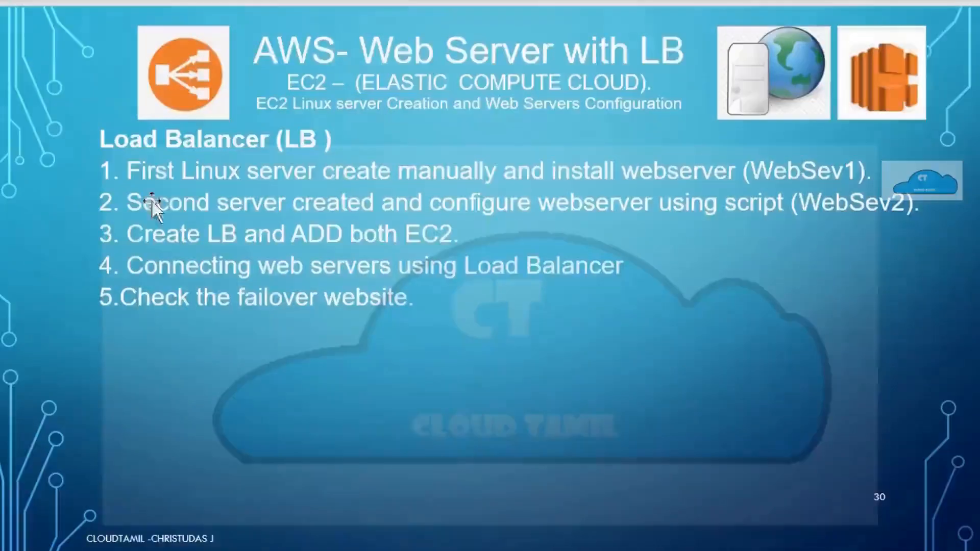